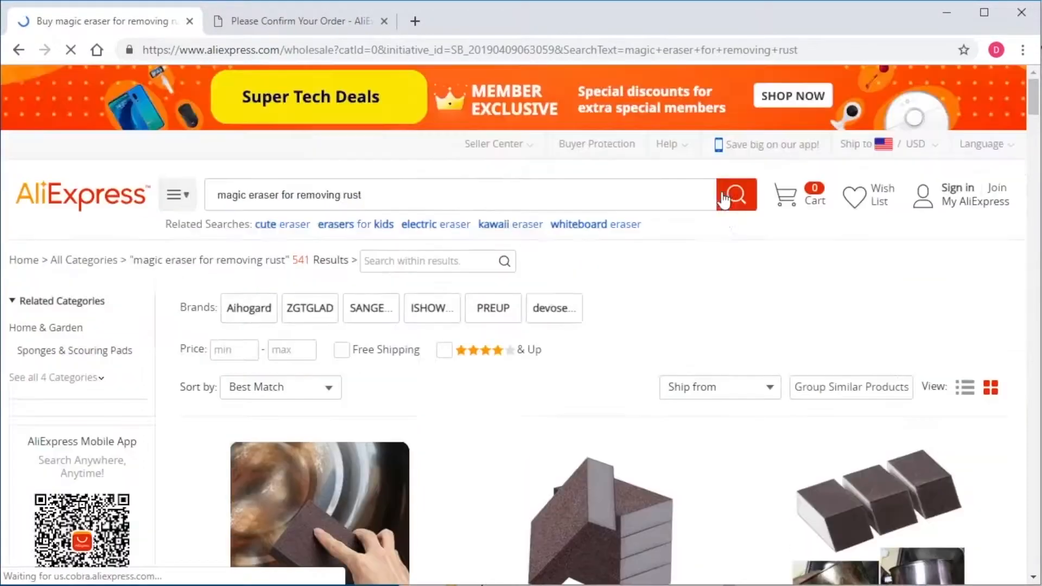
Step: Open the first magic eraser product in the AliExpress results and start buying one piece immediately
scroll(728, 232, "down", 4)
left_click(326, 300)
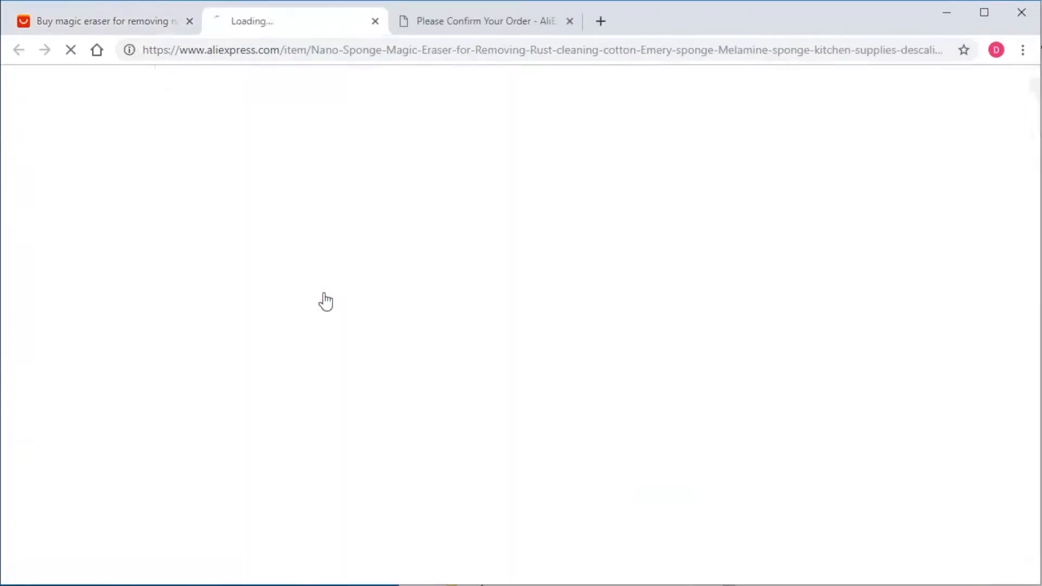
scroll(905, 332, "down", 3)
scroll(906, 332, "down", 2)
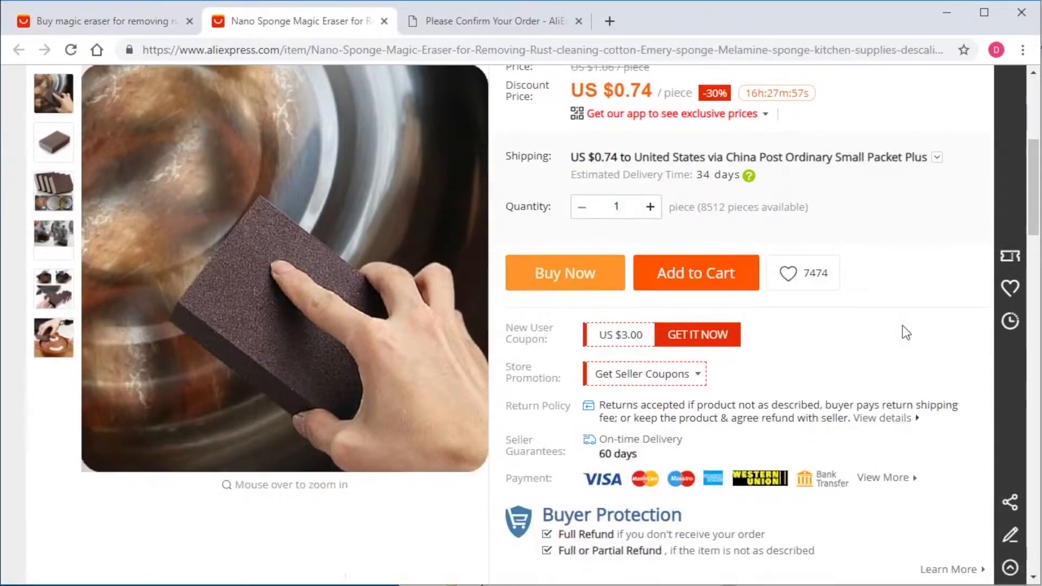
left_click(564, 274)
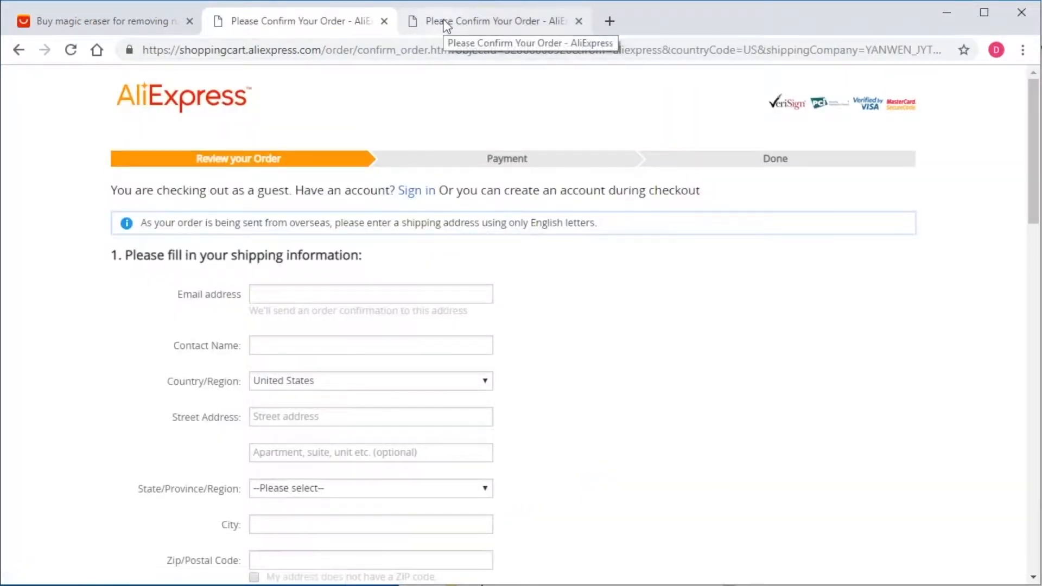
Step: Review the other open order confirmation, from its shipping form down to the order's shipping method and delivery time
left_click(445, 24)
scroll(708, 234, "down", 2)
scroll(705, 229, "down", 5)
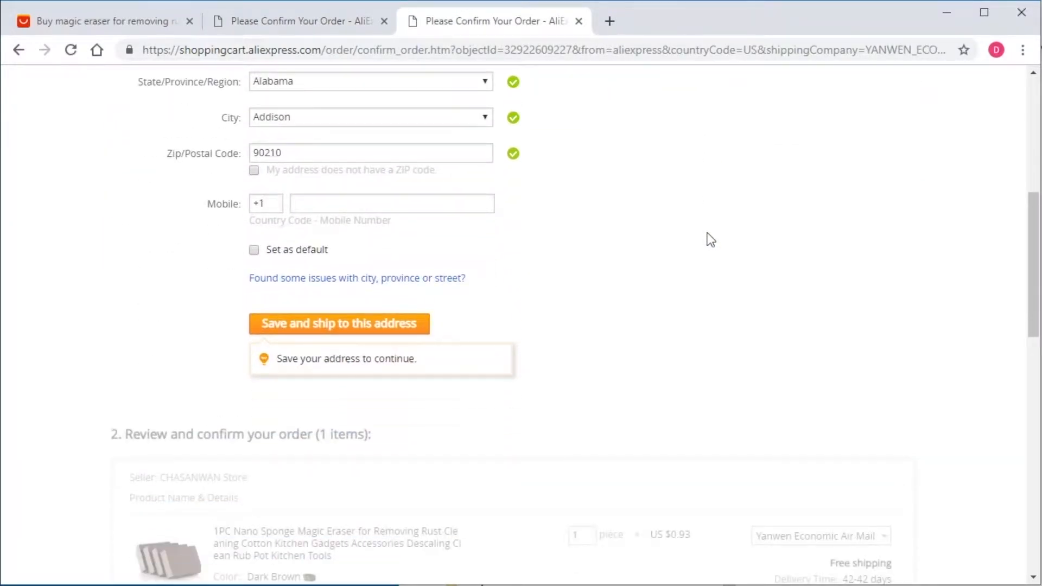
scroll(711, 239, "down", 12)
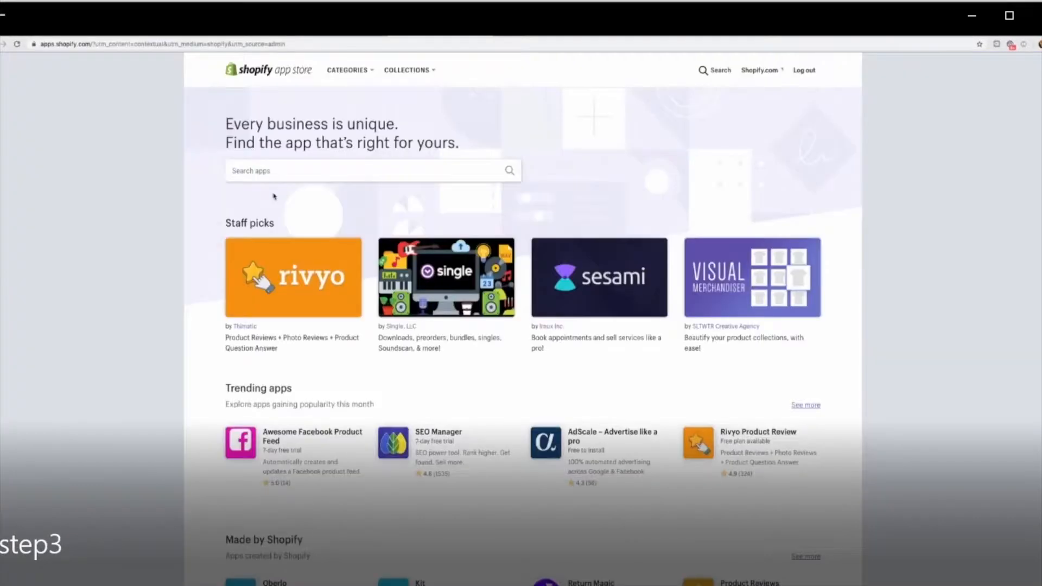
Step: Search the Shopify App Store for "oberlo" and open the app's listing
left_click(255, 171)
type("oberl")
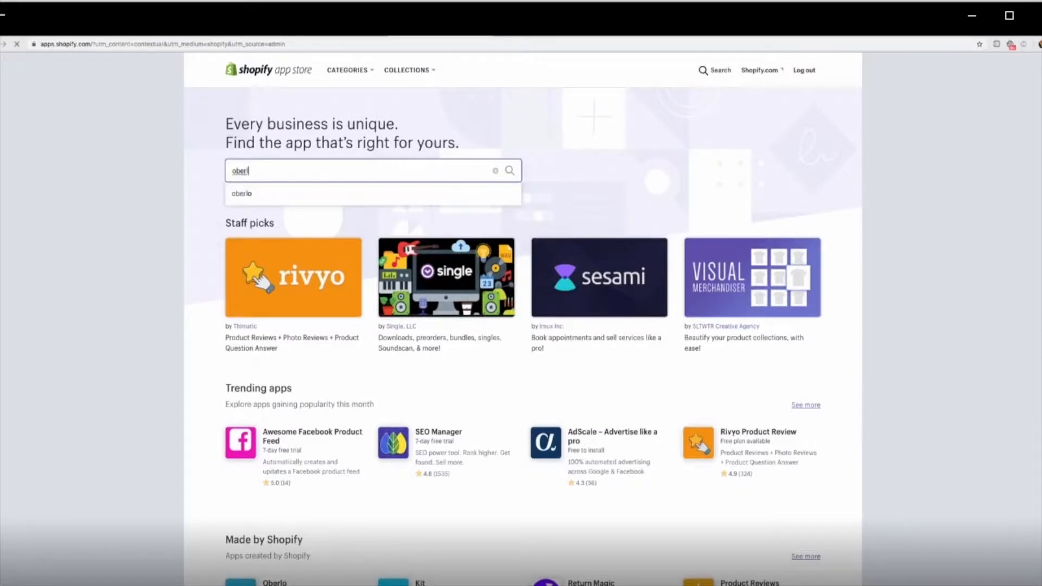
key("Return")
left_click(426, 225)
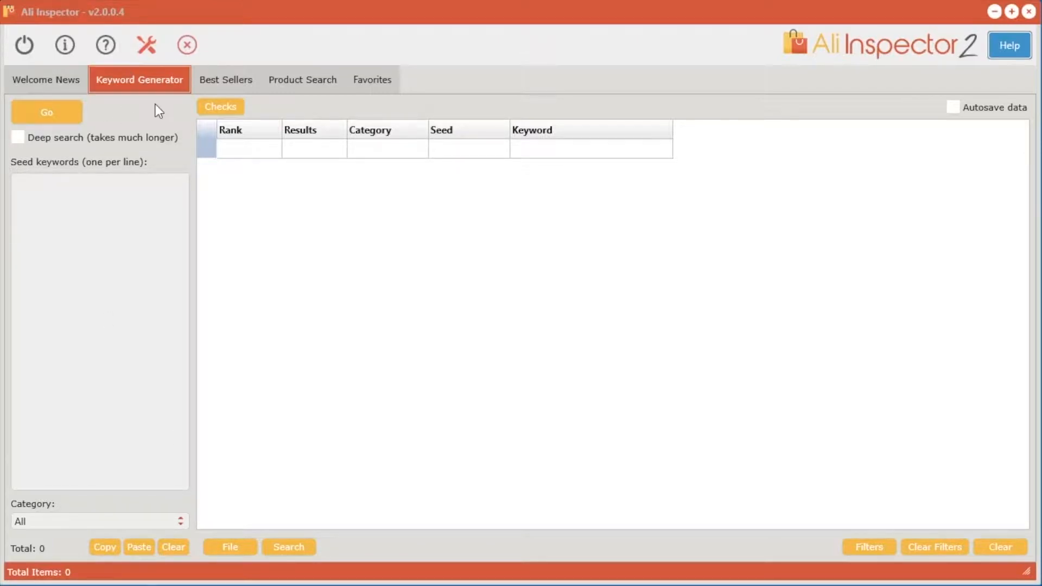
Step: Look through Ali Inspector's Best Sellers, Product Search and Favorites sections
left_click(237, 85)
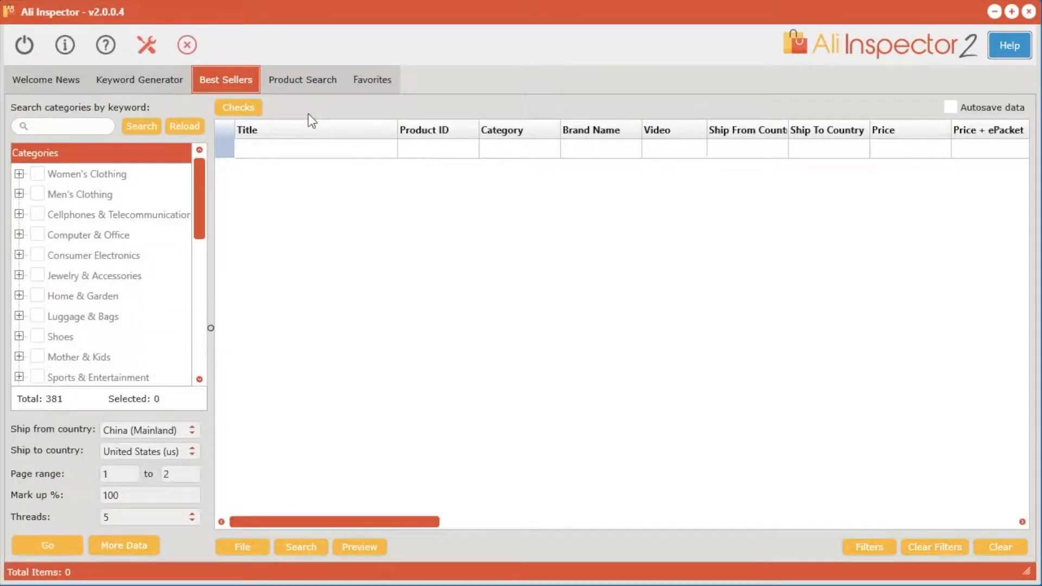
left_click(307, 88)
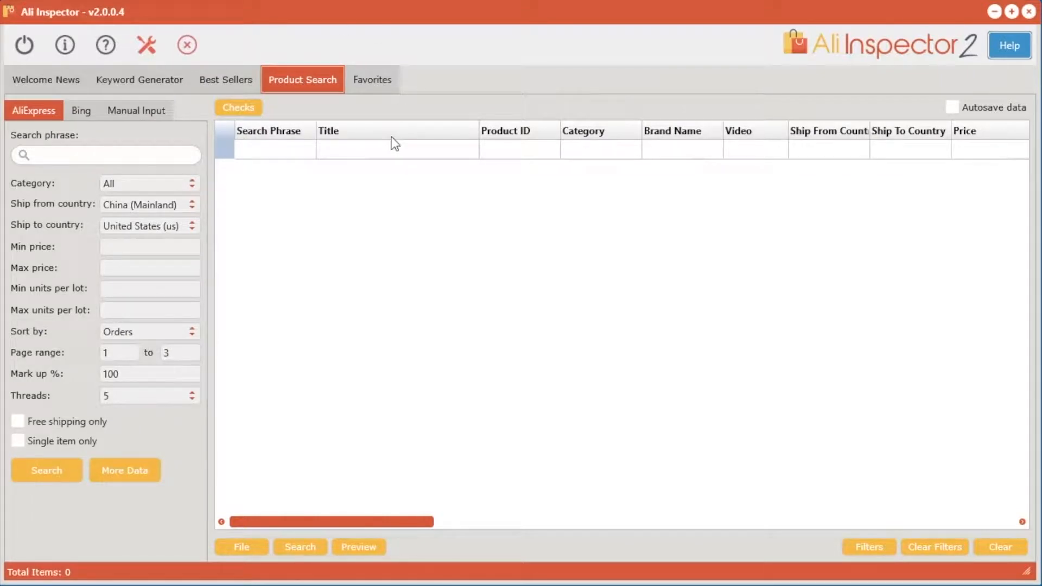
left_click(378, 80)
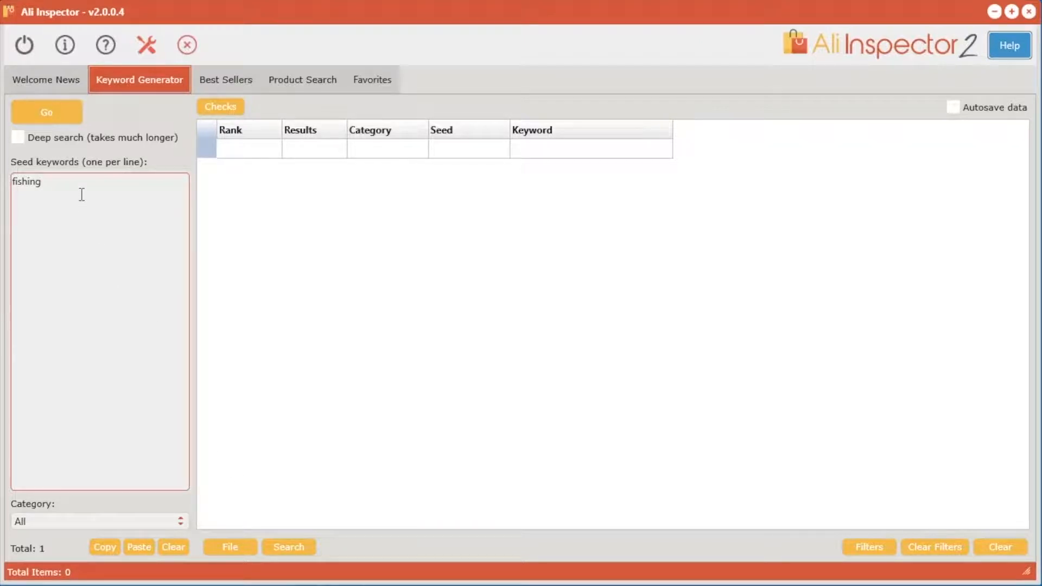
Step: Restrict the category to Fishing under Sports & Entertainment and generate keywords from the seed "fishing"
left_click(82, 522)
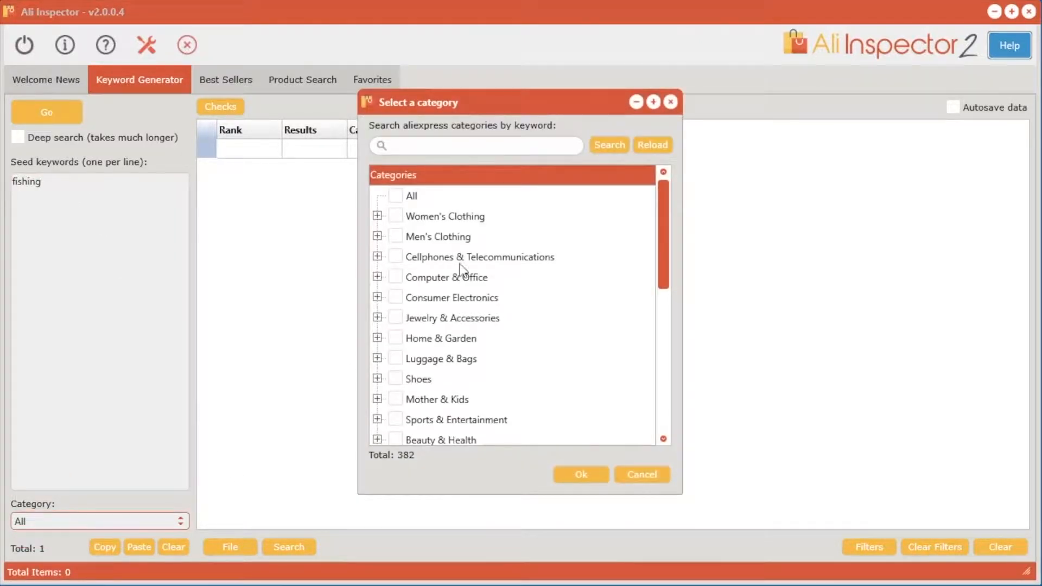
left_click(461, 146)
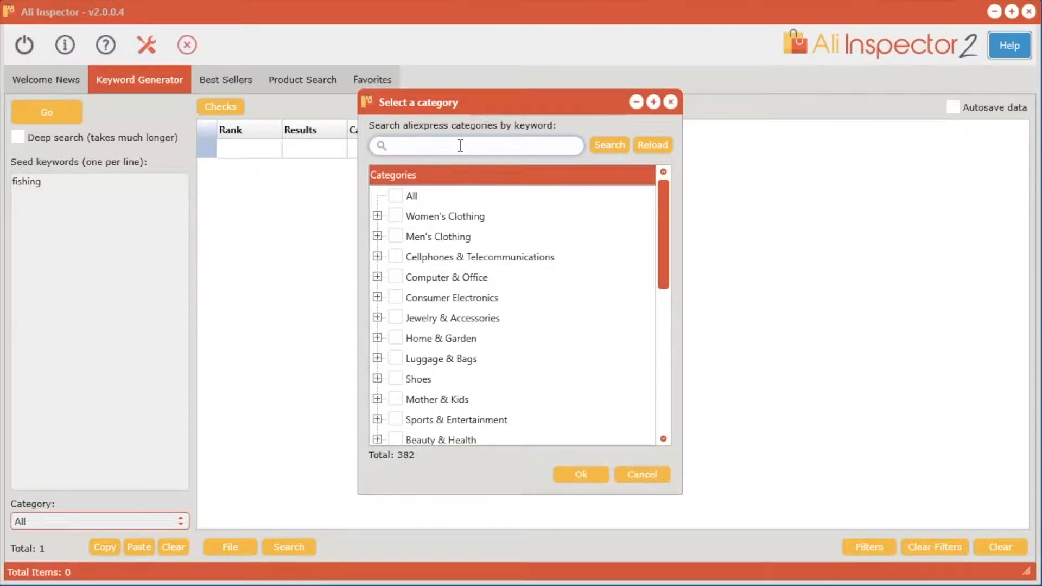
type("fishing")
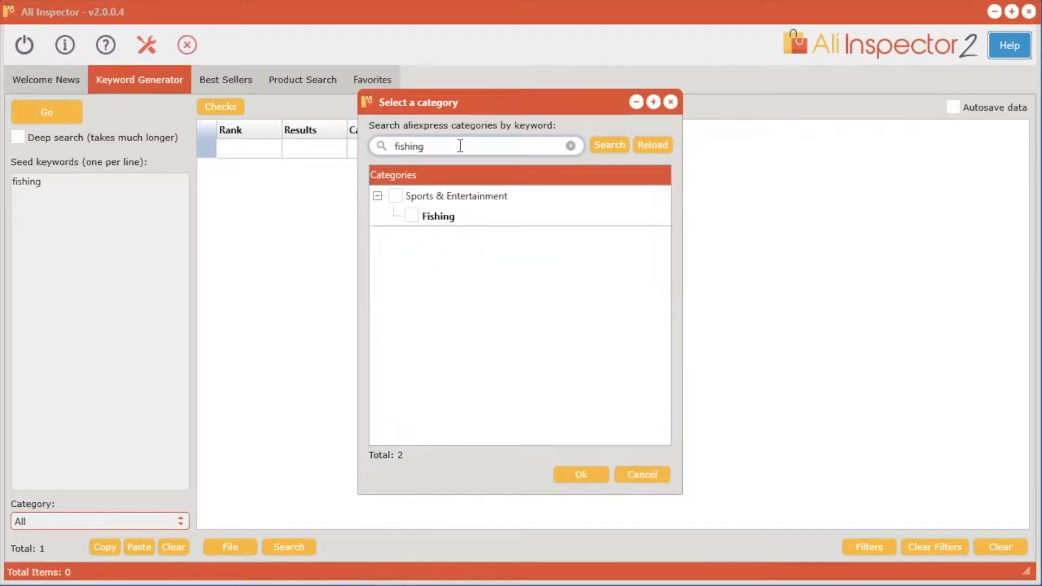
left_click(412, 216)
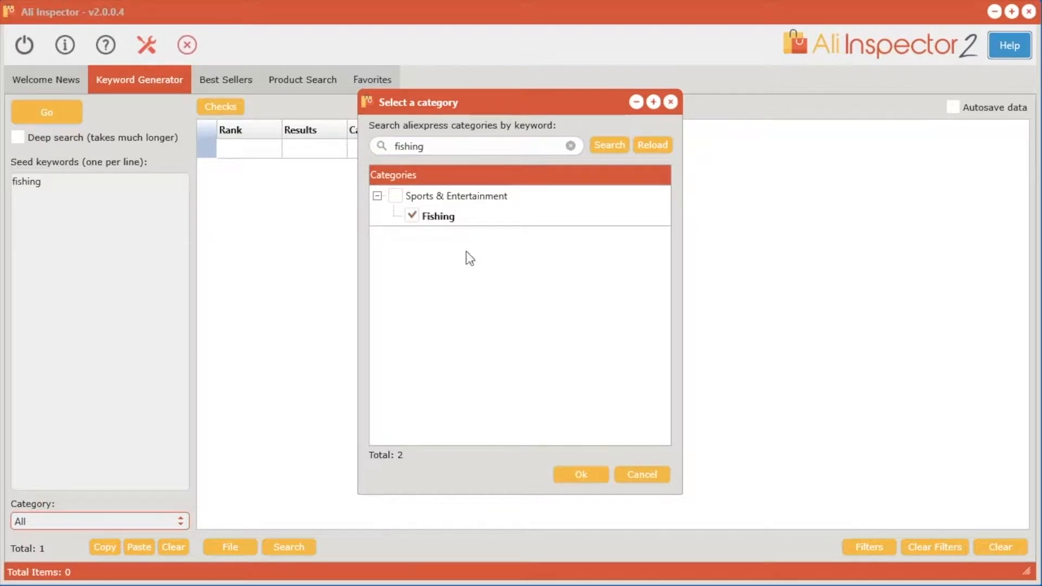
left_click(585, 476)
left_click(49, 112)
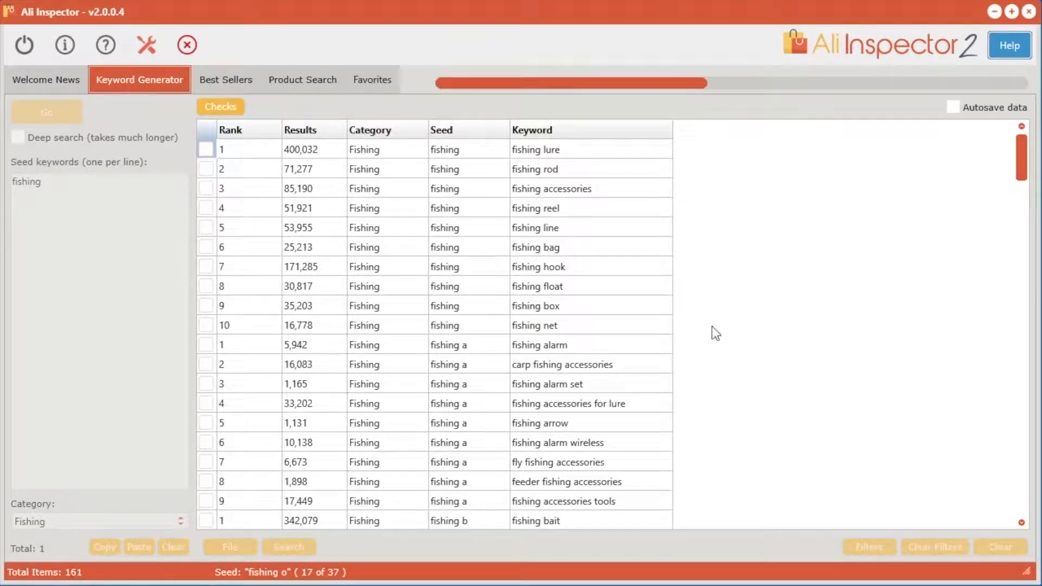
Step: Sort the generated keywords by ascending rank and by descending number of results
left_click(258, 128)
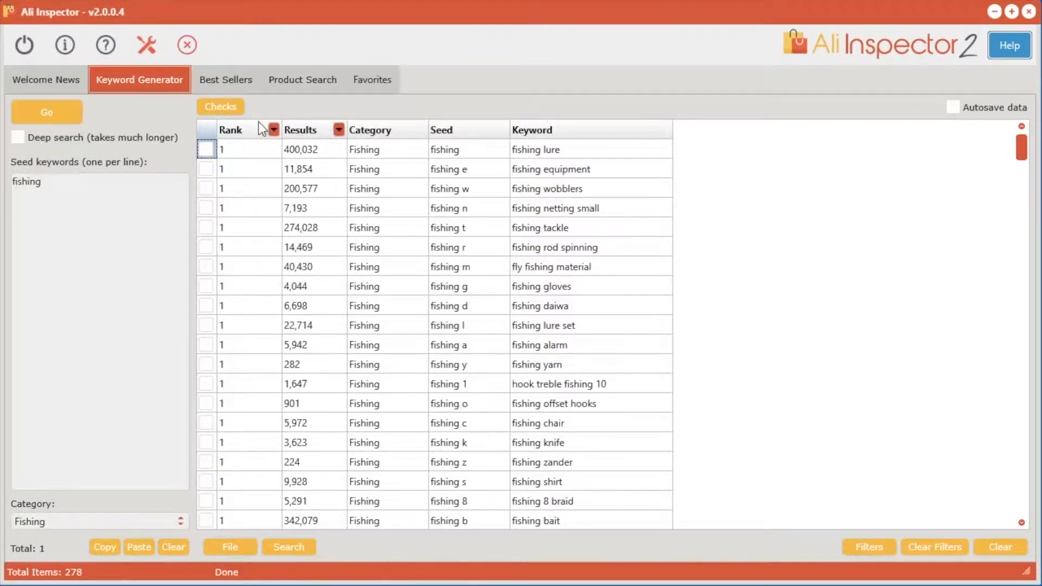
left_click(317, 133)
left_click(318, 133)
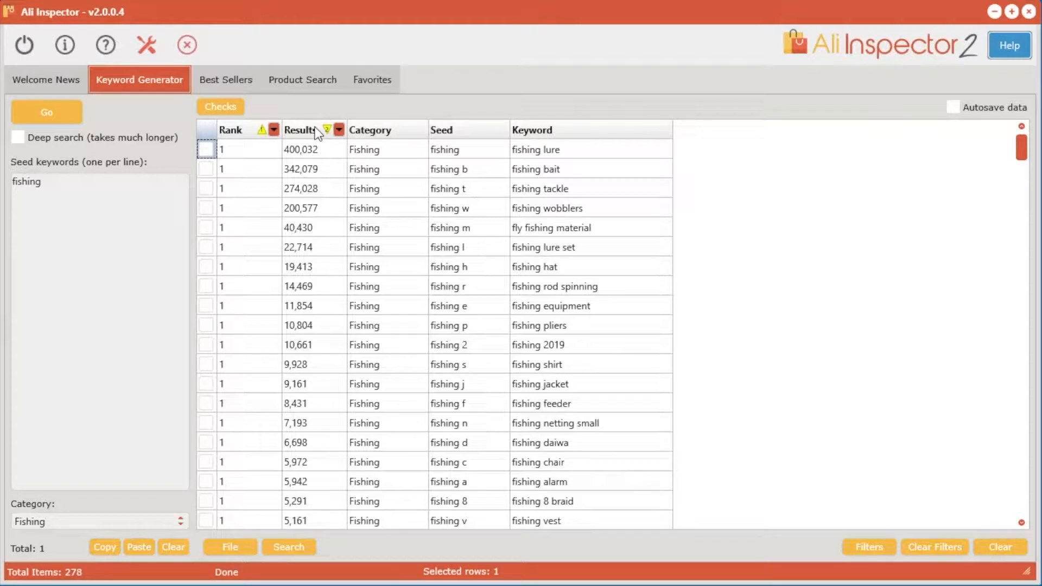
Step: Look up the keyword "fishing lure" in Google Trends
left_click(602, 154)
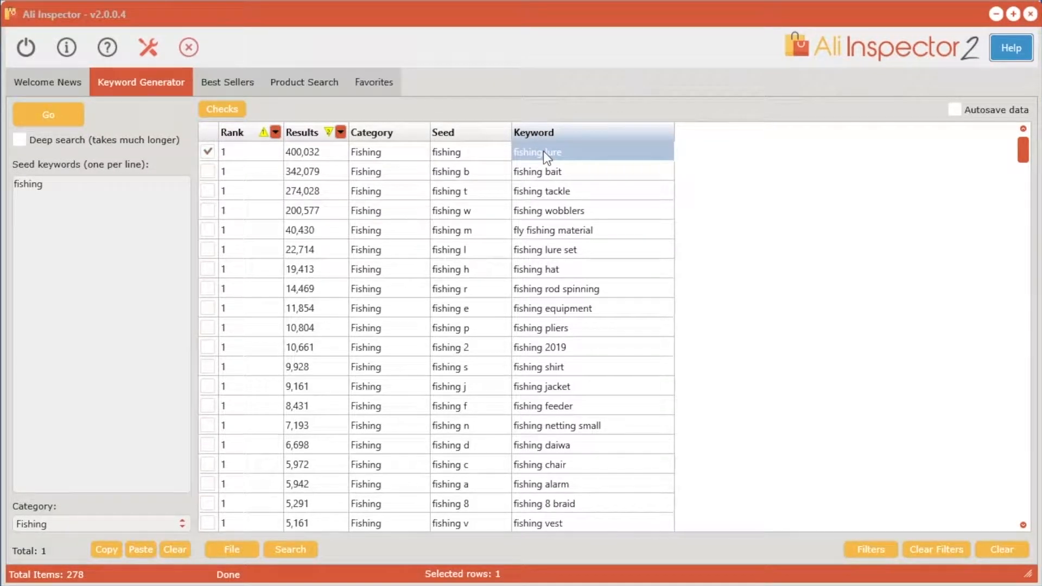
right_click(542, 151)
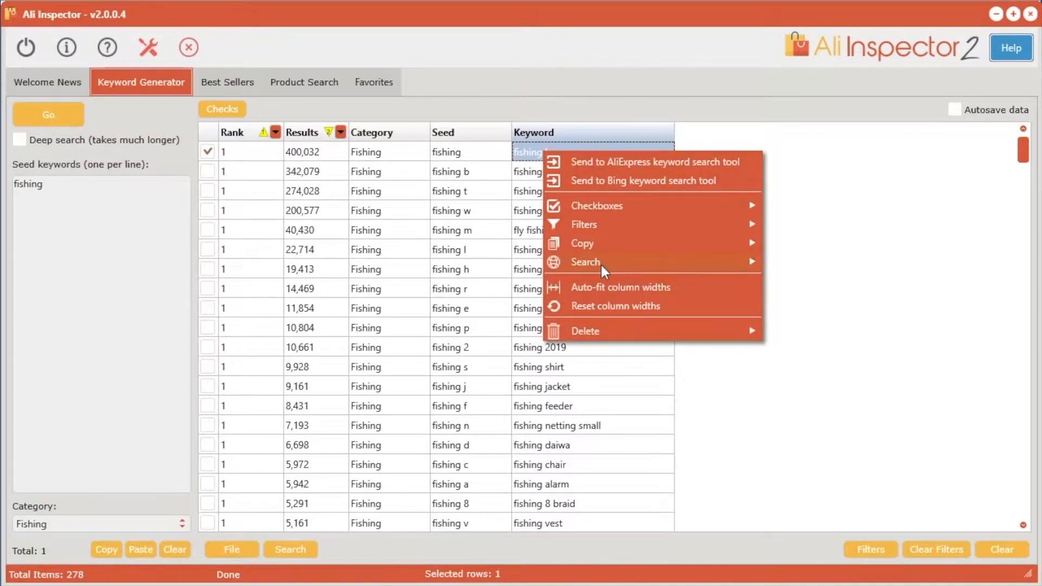
mouse_move(600, 262)
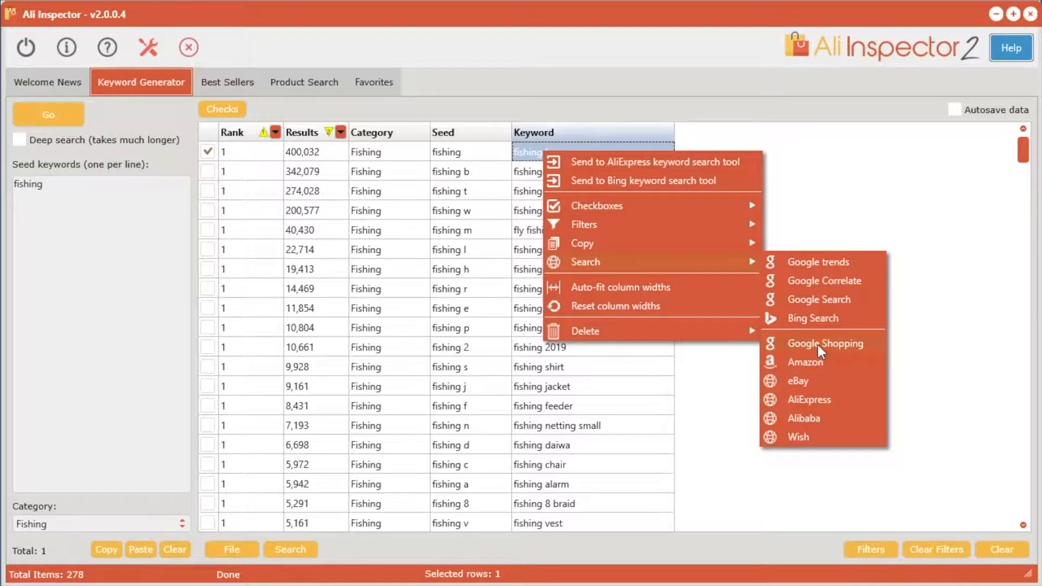
left_click(819, 264)
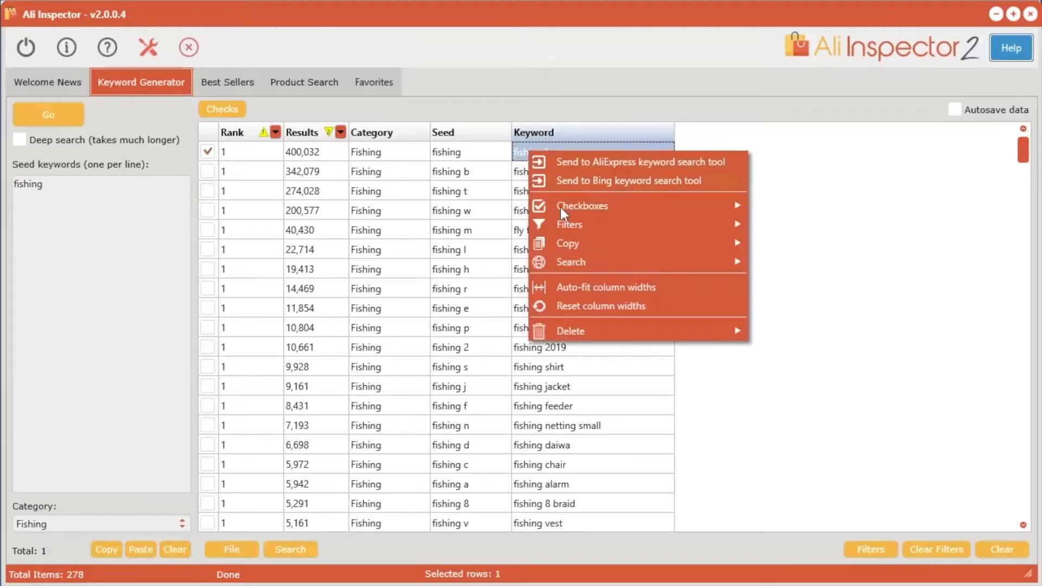
Step: Look up "fishing lure" in Google Correlate and examine its correlated terms and search activity chart
mouse_move(588, 260)
left_click(814, 276)
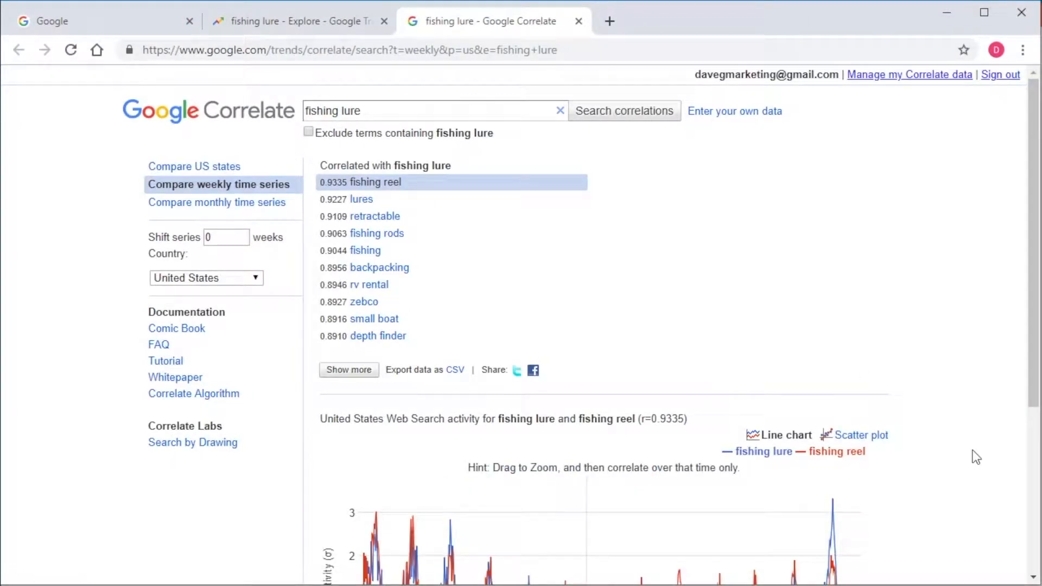
scroll(962, 421, "down", 3)
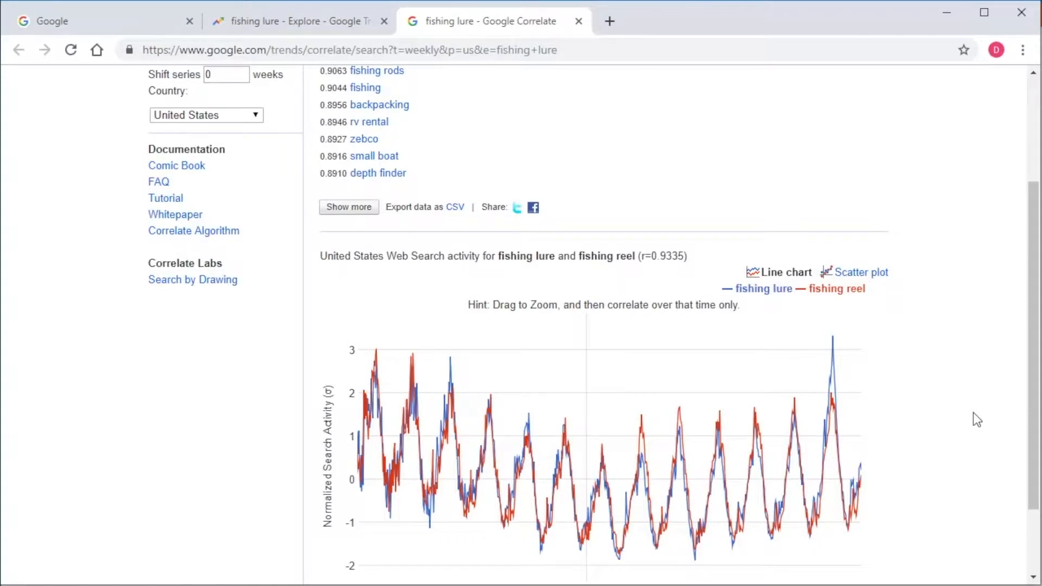
scroll(971, 407, "up", 3)
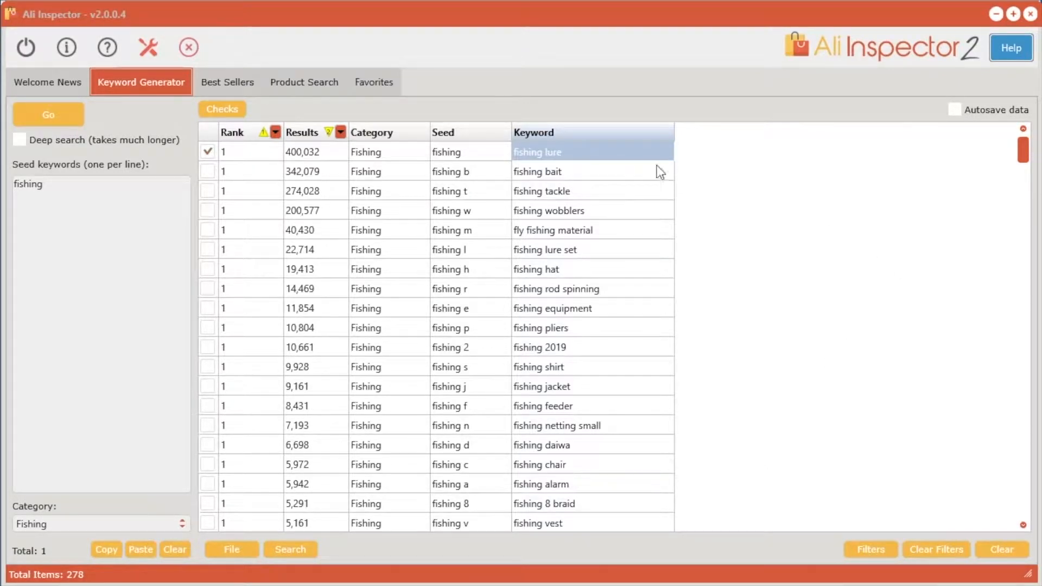
Step: Send the keyword "fishing lure" to the AliExpress keyword search tool and run the product search
right_click(576, 155)
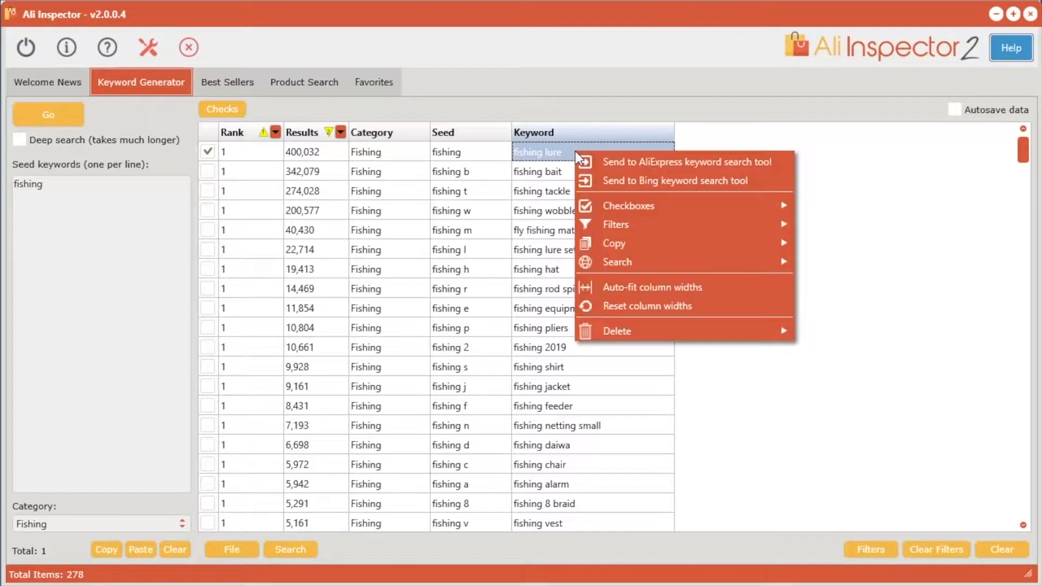
left_click(665, 162)
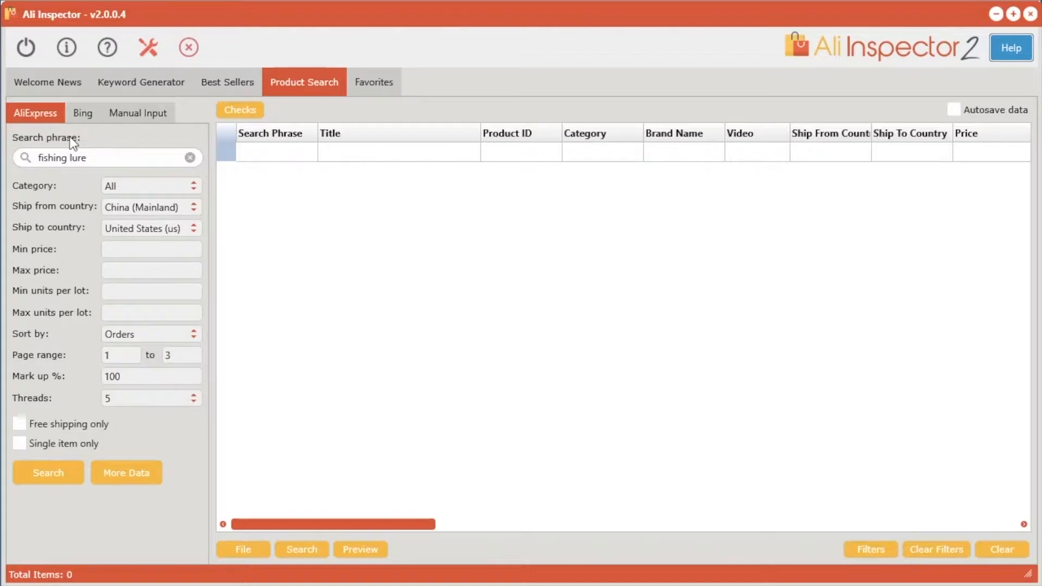
left_click(81, 115)
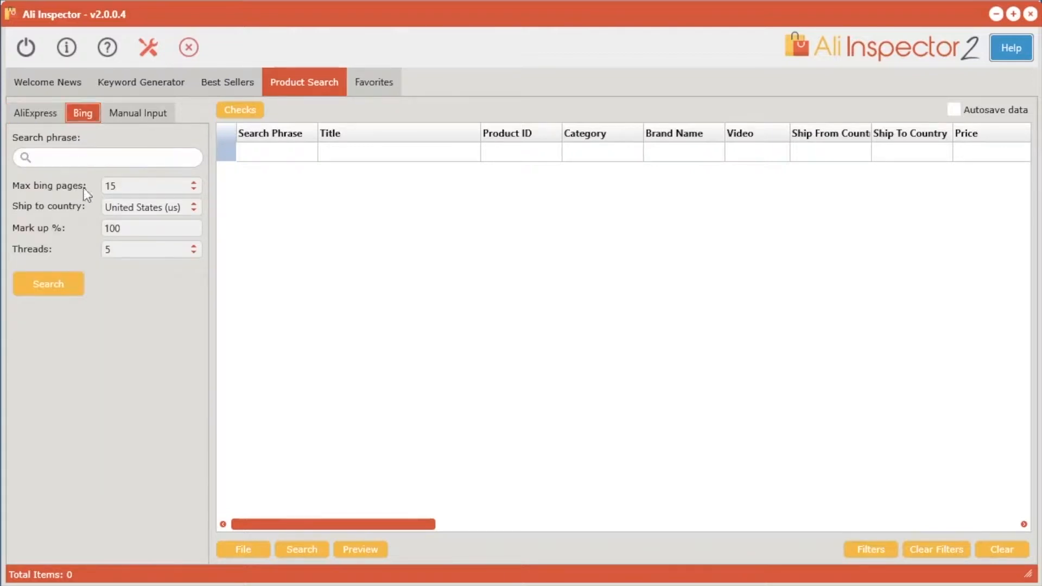
left_click(130, 116)
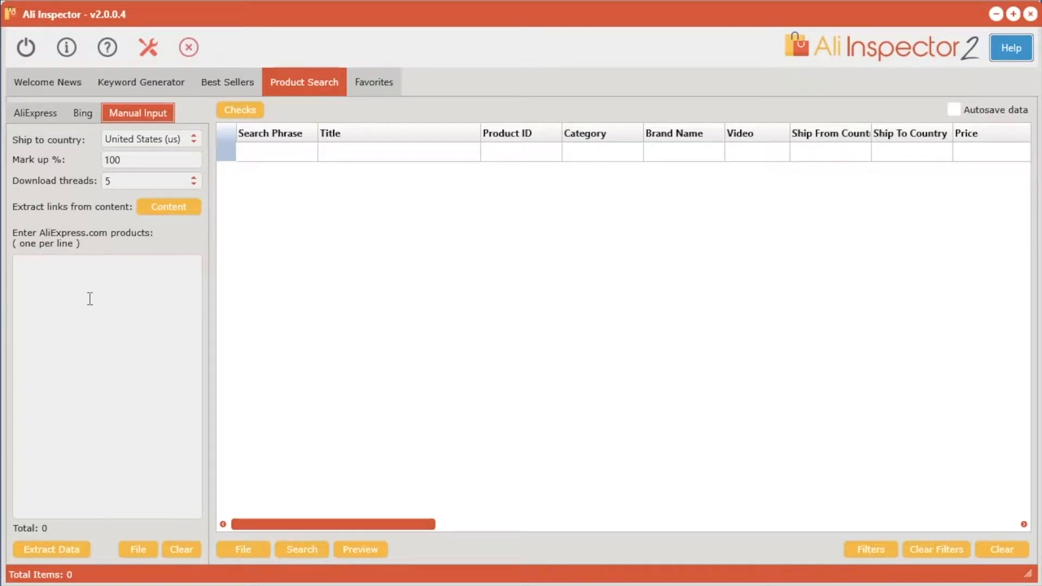
left_click(44, 117)
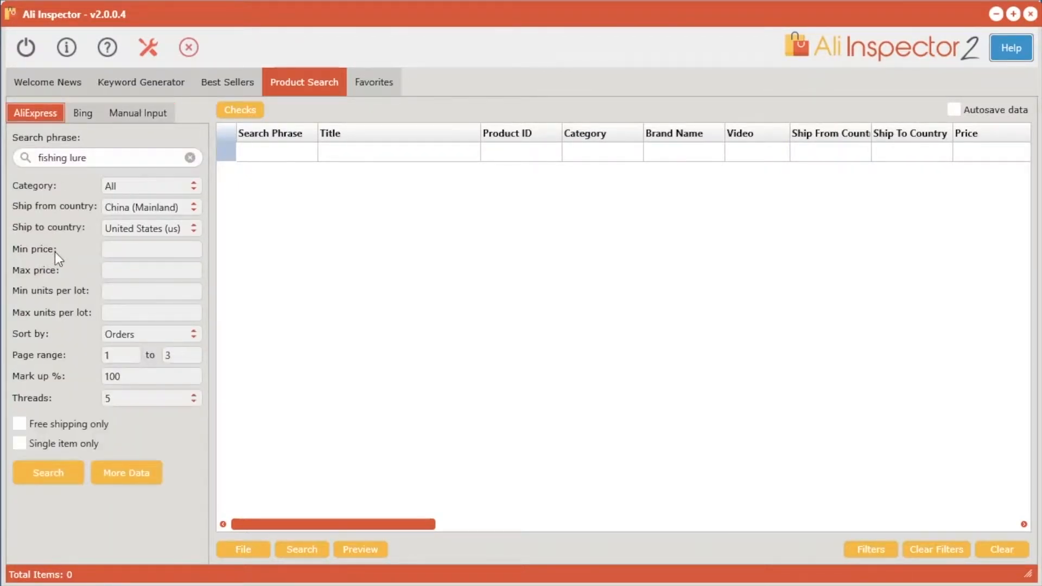
left_click(56, 476)
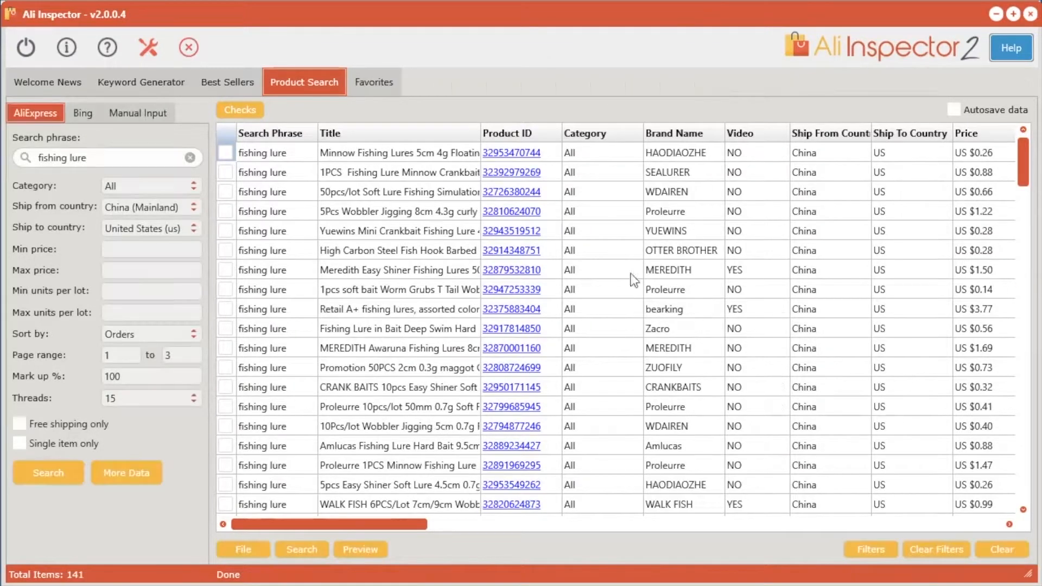
Step: Examine the price, profit, order, estimated sales and shipping columns of the fishing lure product results
left_click_drag(336, 522, 670, 527)
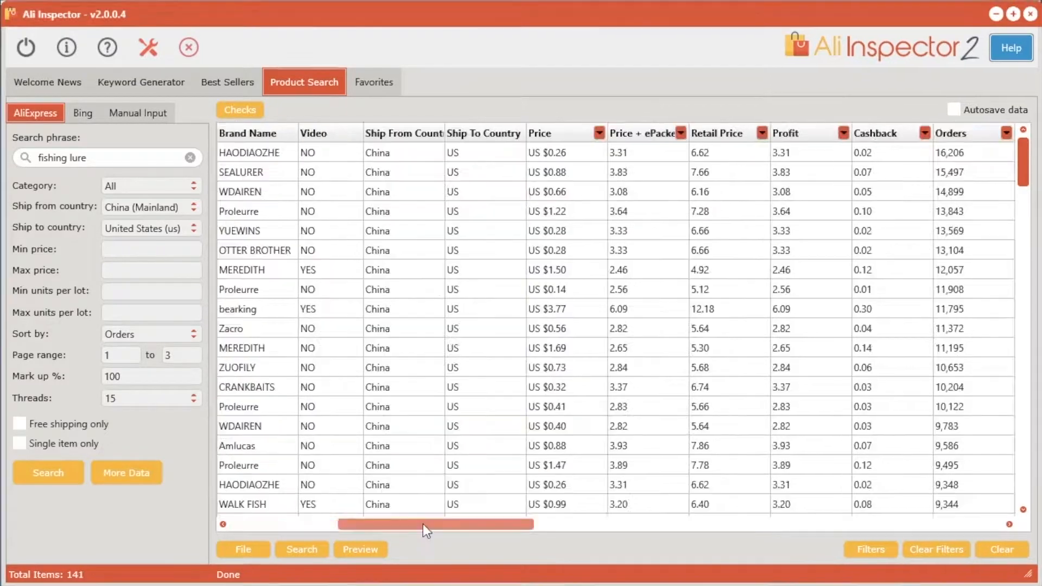
left_click_drag(423, 523, 490, 526)
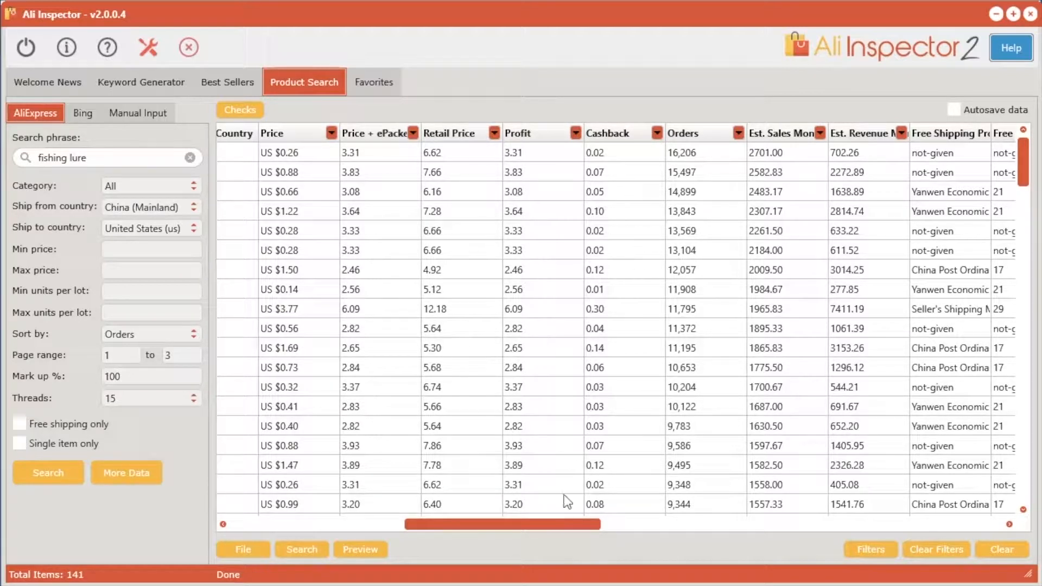
left_click(603, 522)
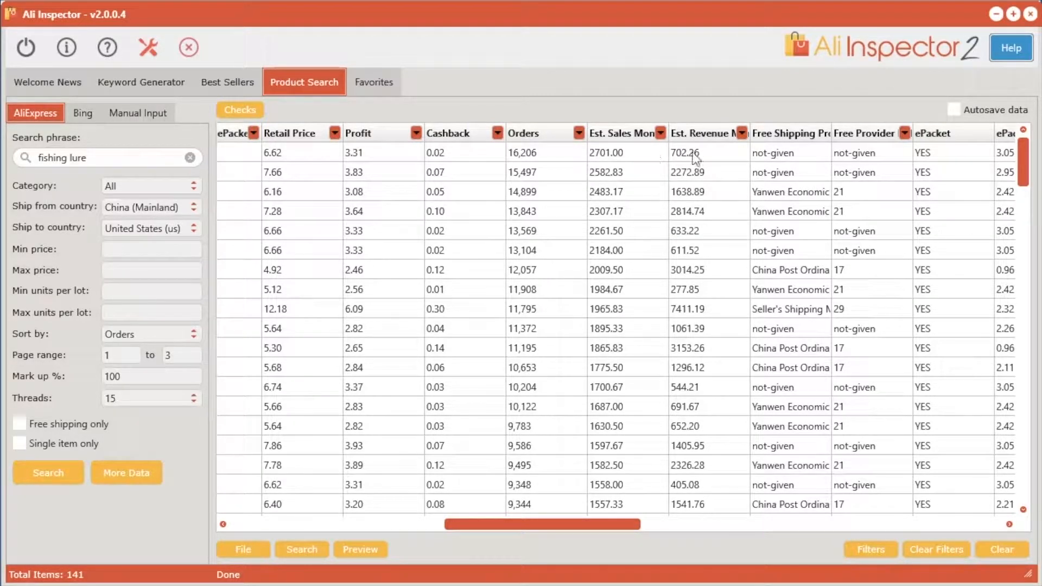
left_click_drag(593, 522, 791, 530)
Step: Run a Bing product search for "fishing lure"
left_click(84, 113)
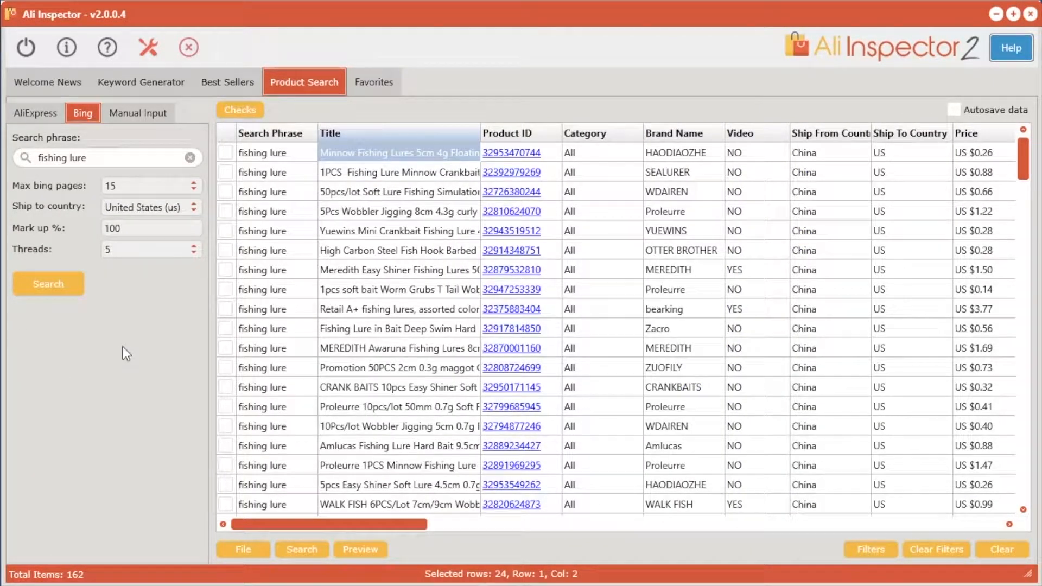
left_click(60, 286)
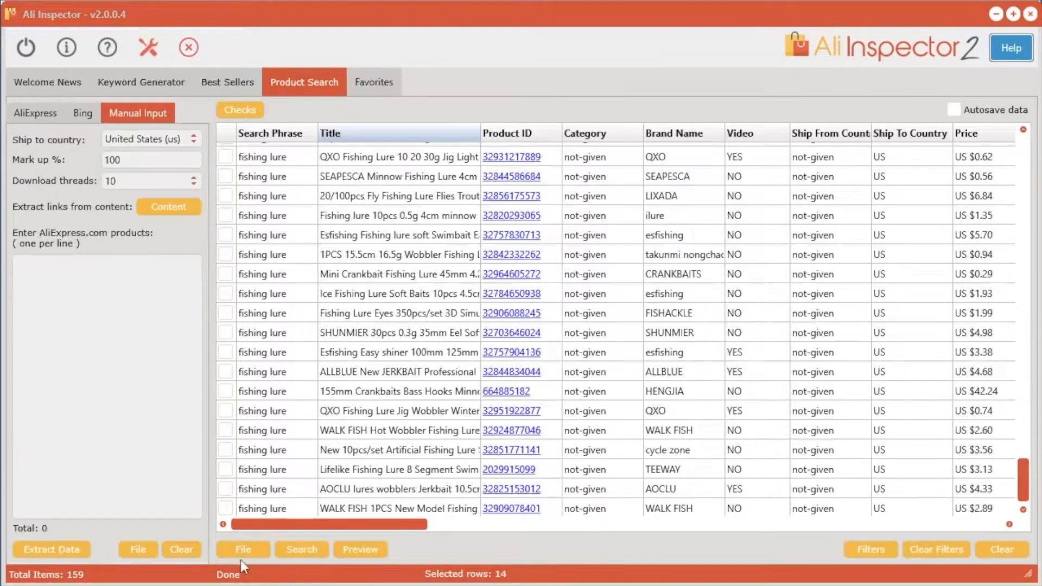
Step: Paste the copied AliExpress product links into the manual product list, extract their data and review the added rows
left_click(37, 298)
right_click(36, 297)
left_click(70, 348)
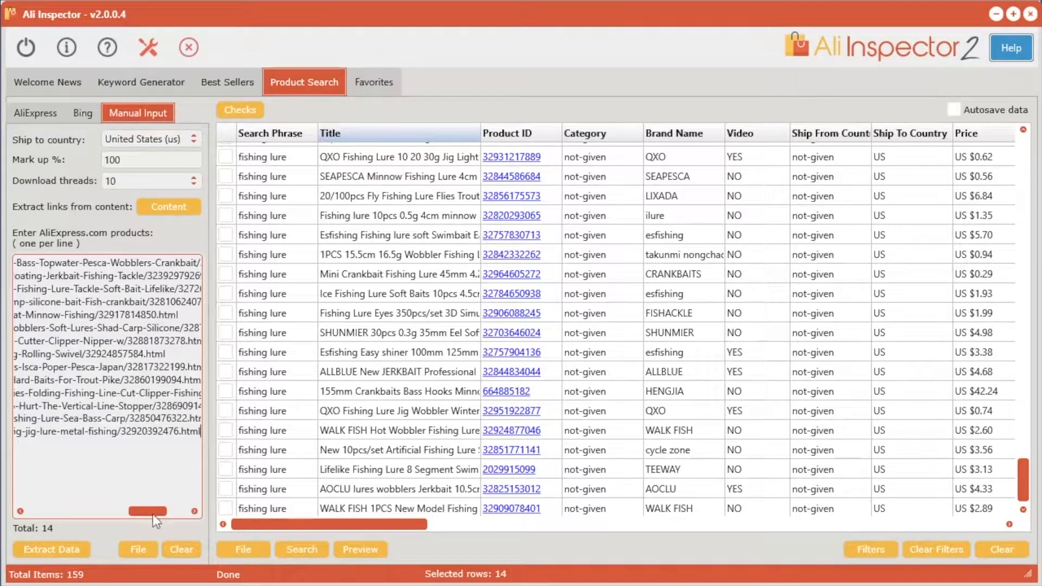
left_click_drag(151, 510, 43, 518)
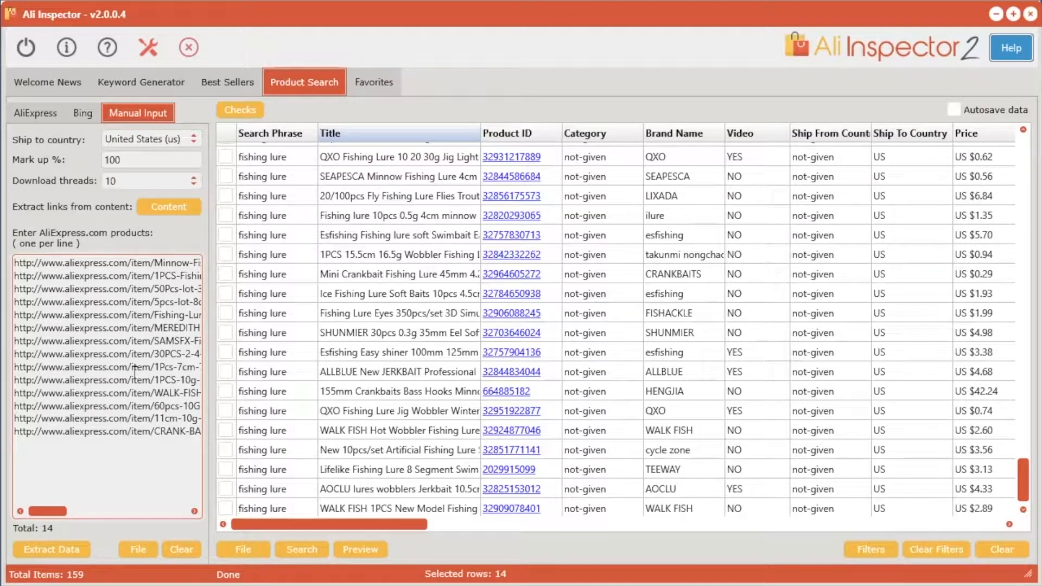
left_click(44, 549)
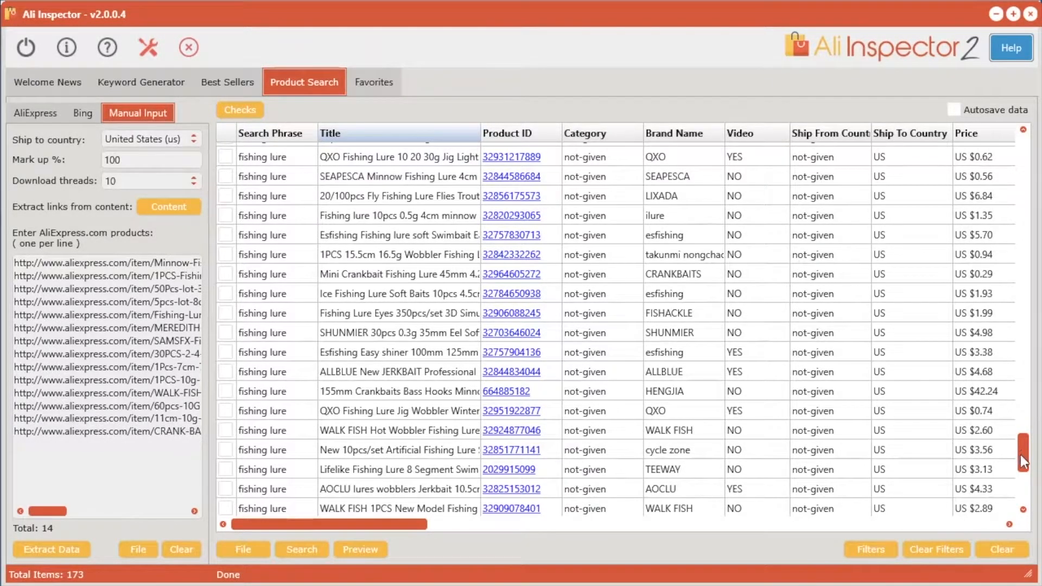
scroll(1018, 446, "down", 5)
left_click_drag(422, 524, 989, 526)
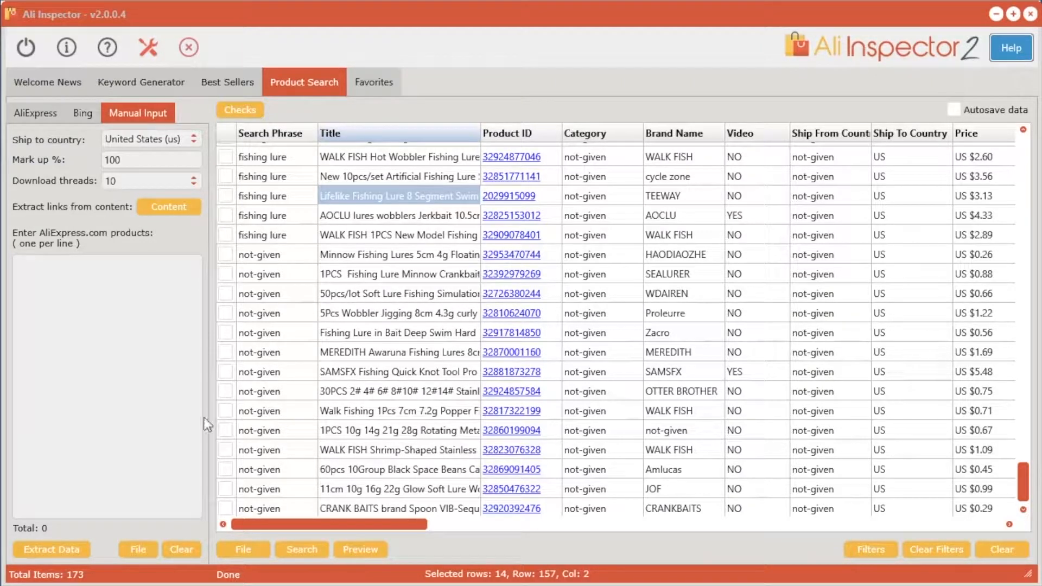
Step: Open the tool for extracting links from content, and in the browser copy the full page source of Google's site:aliexpress.com/item/ "fishing lure" results
left_click(169, 207)
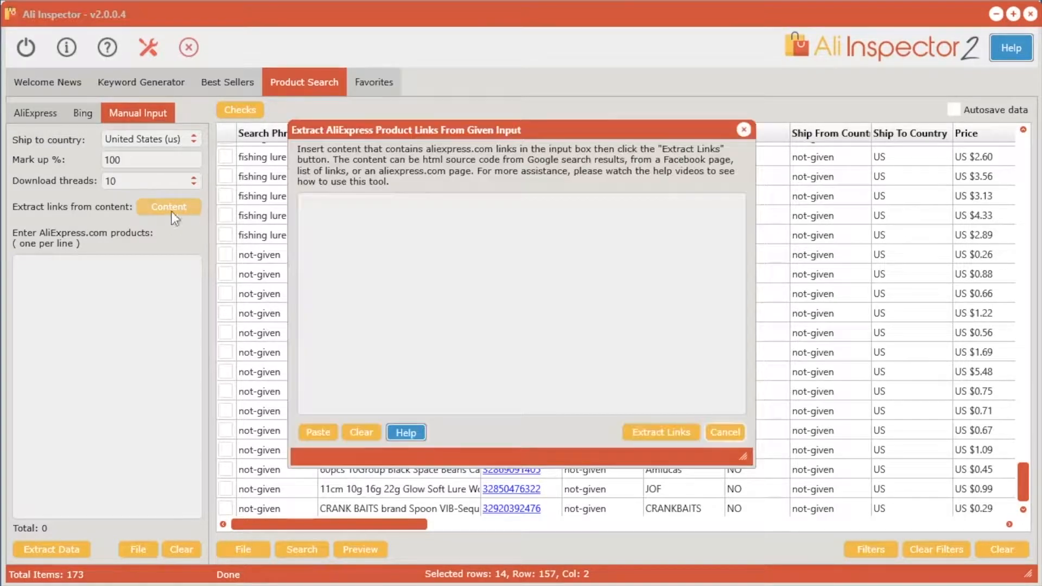
left_click(588, 263)
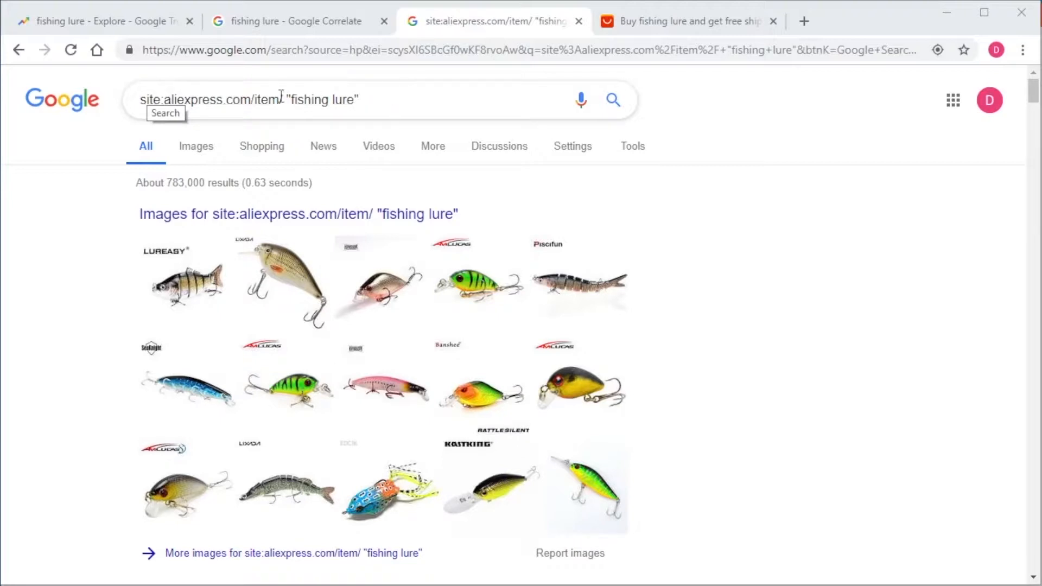
left_click_drag(1033, 88, 1036, 237)
right_click(705, 214)
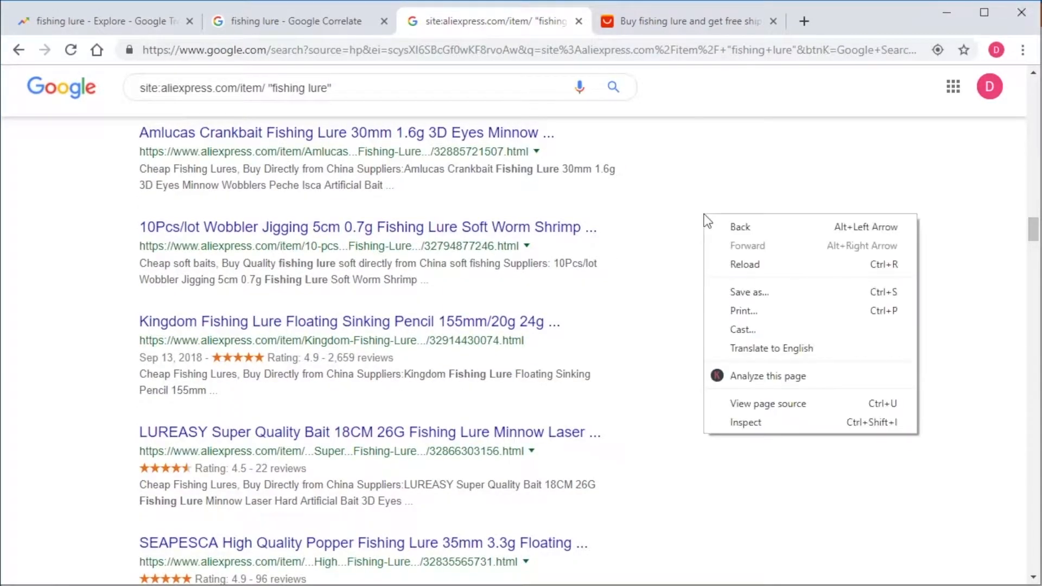
left_click(770, 406)
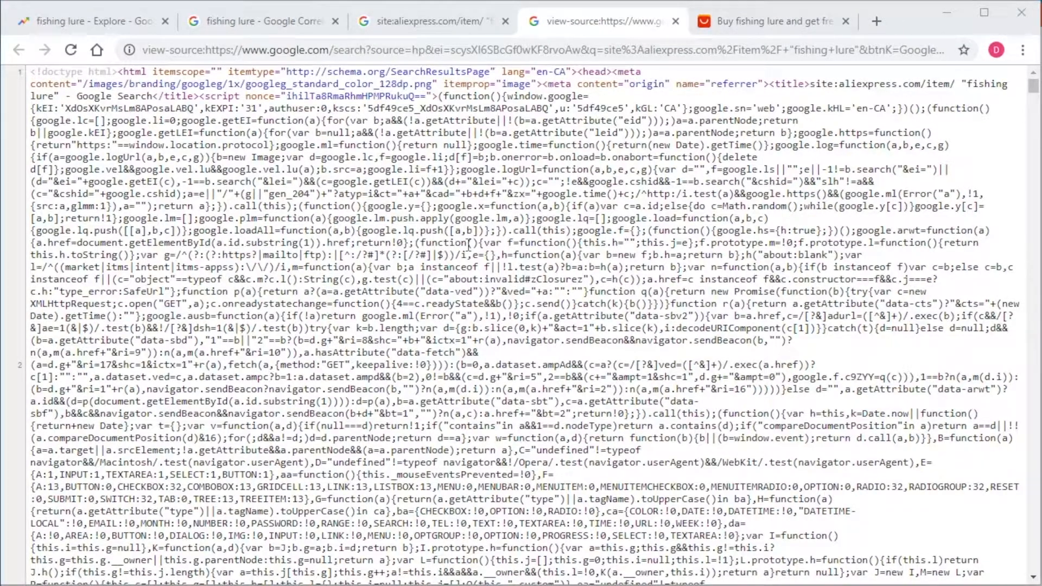
key("ctrl+a")
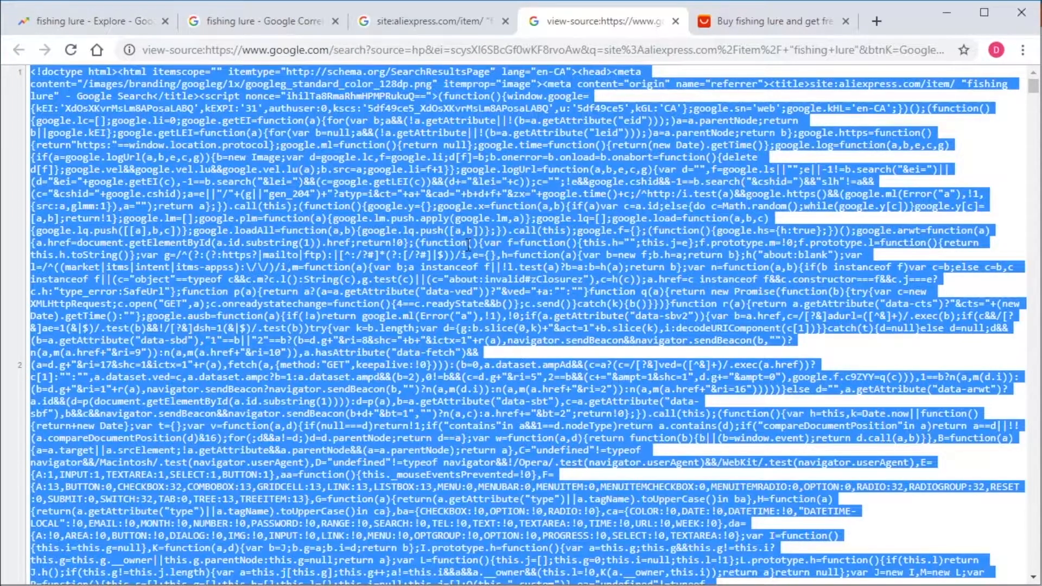
right_click(468, 246)
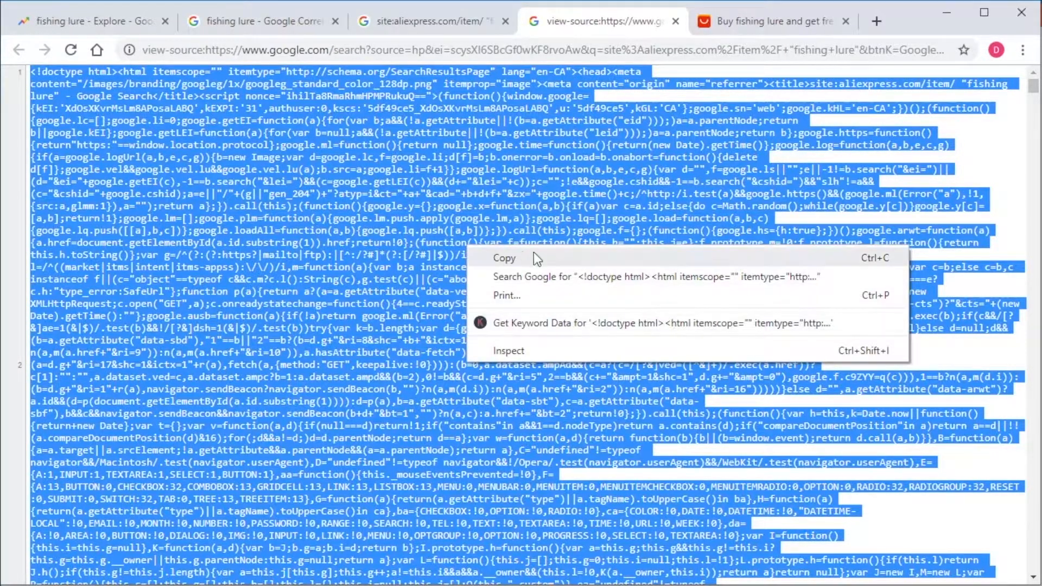
left_click(512, 262)
Step: Paste the page source into Ali Inspector's link extractor, extract the AliExpress links and retrieve their product data
left_click(949, 15)
left_click(456, 273)
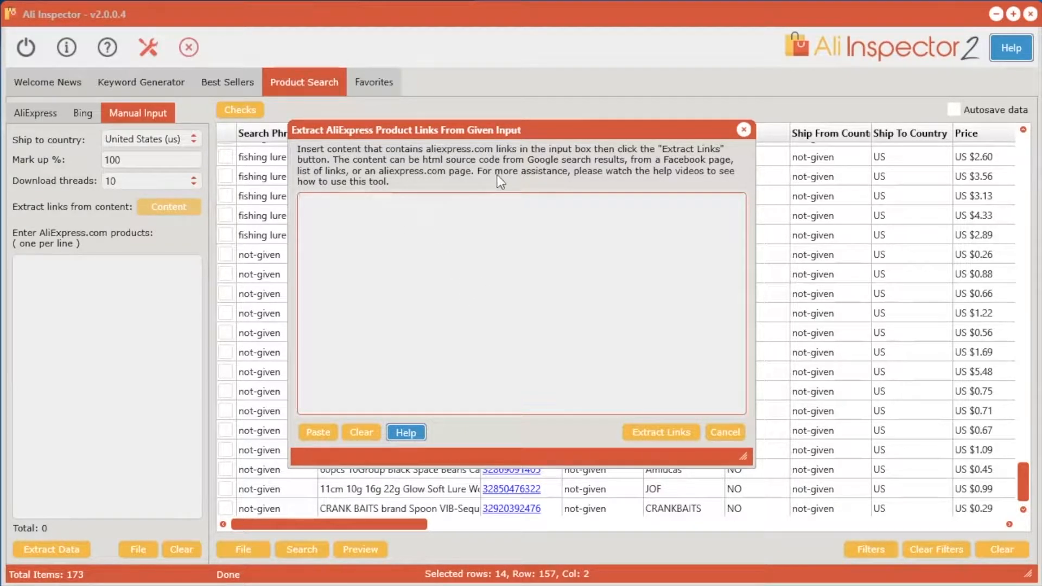
left_click(320, 435)
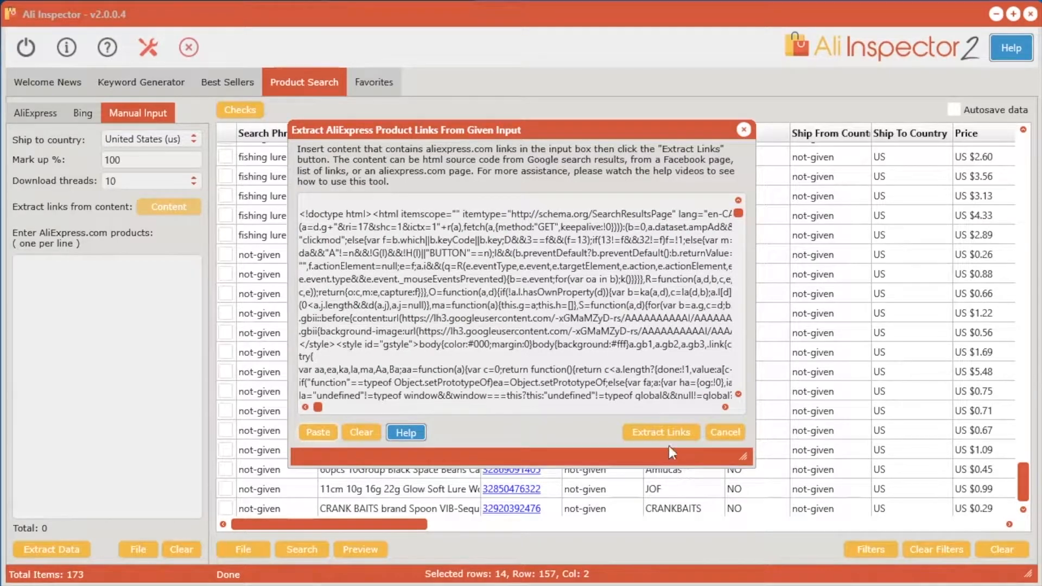
left_click(660, 432)
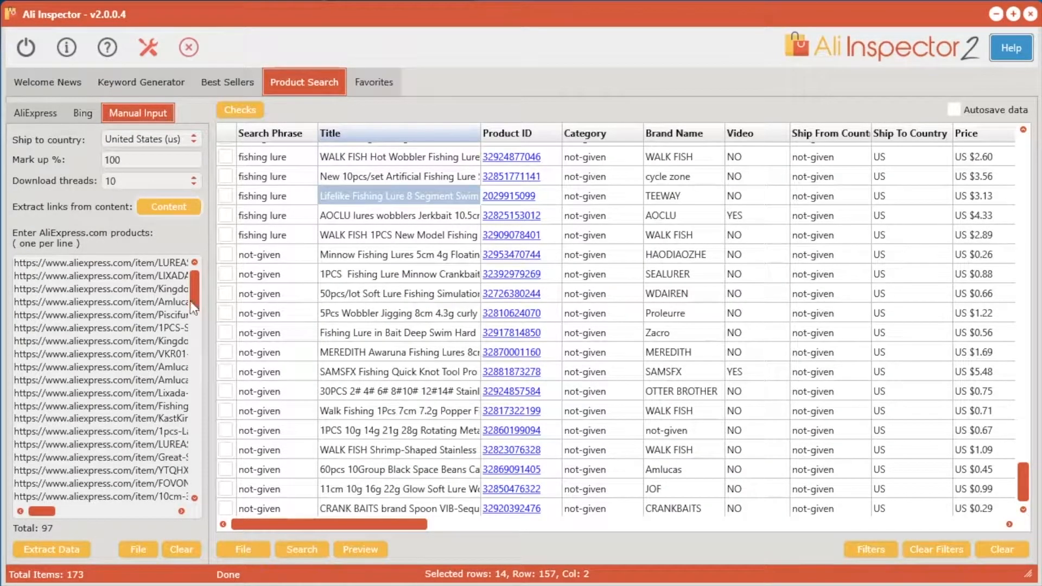
left_click_drag(195, 335, 202, 291)
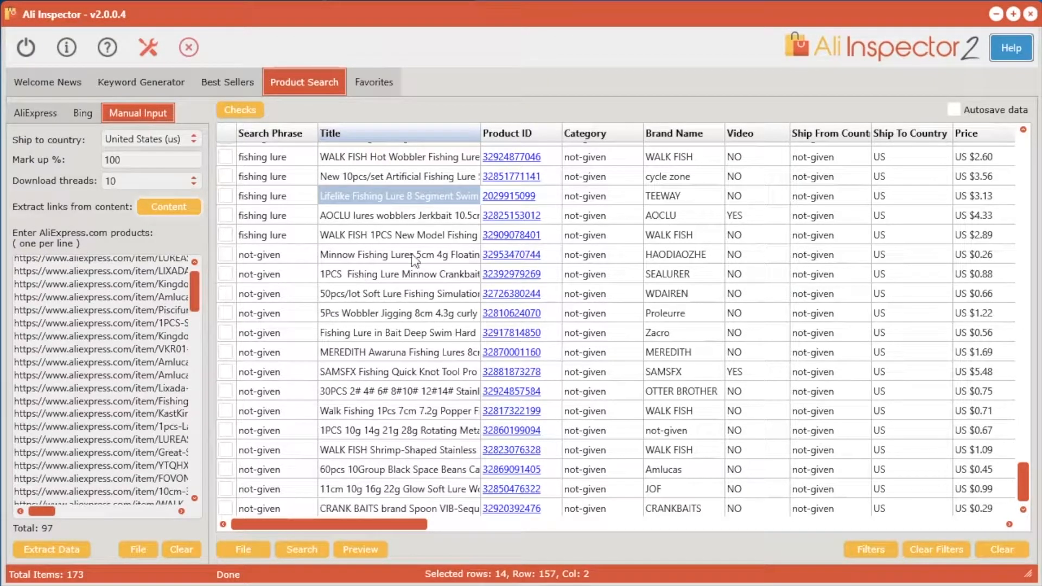
left_click(54, 548)
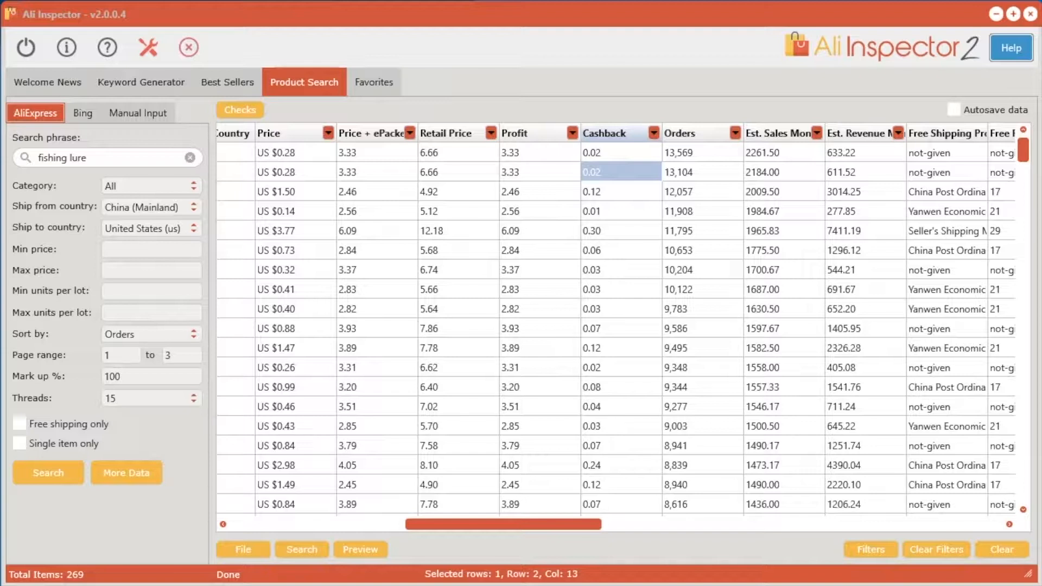
Step: Extract the sales history of the second product, the high carbon steel fish hooks, and sort its countries by descending estimated revenue
right_click(616, 173)
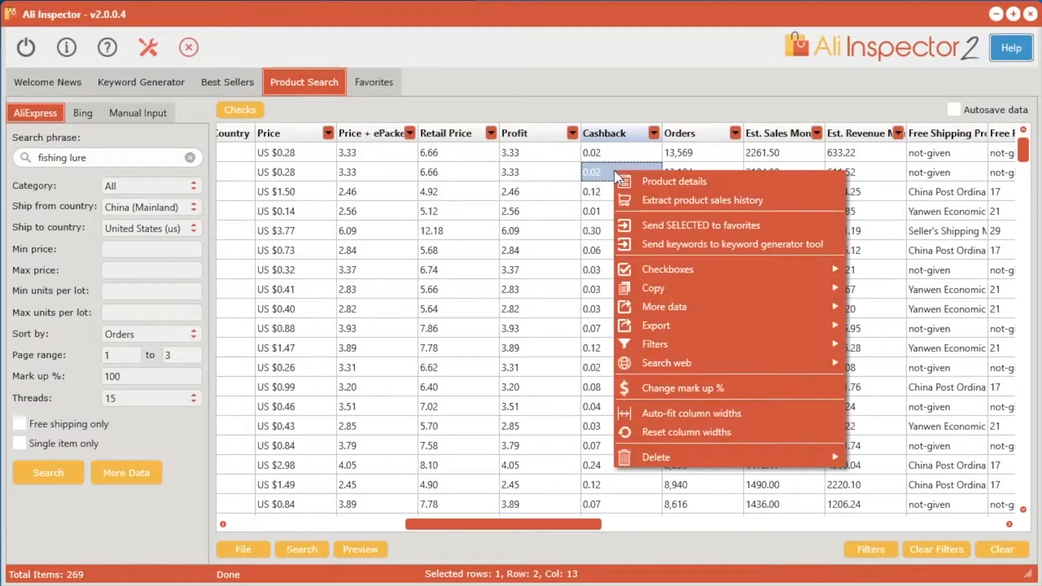
left_click(679, 201)
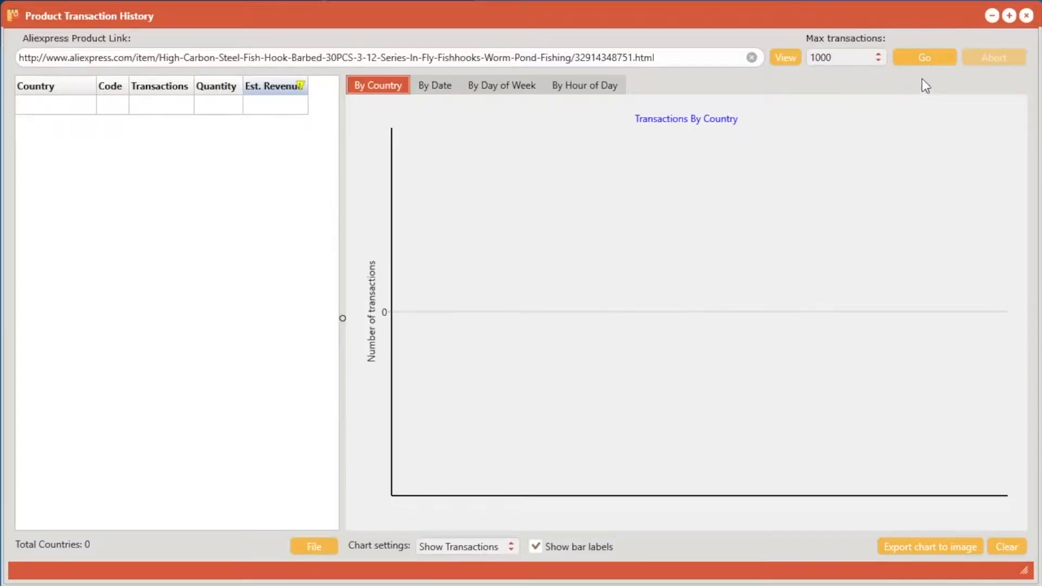
left_click(929, 54)
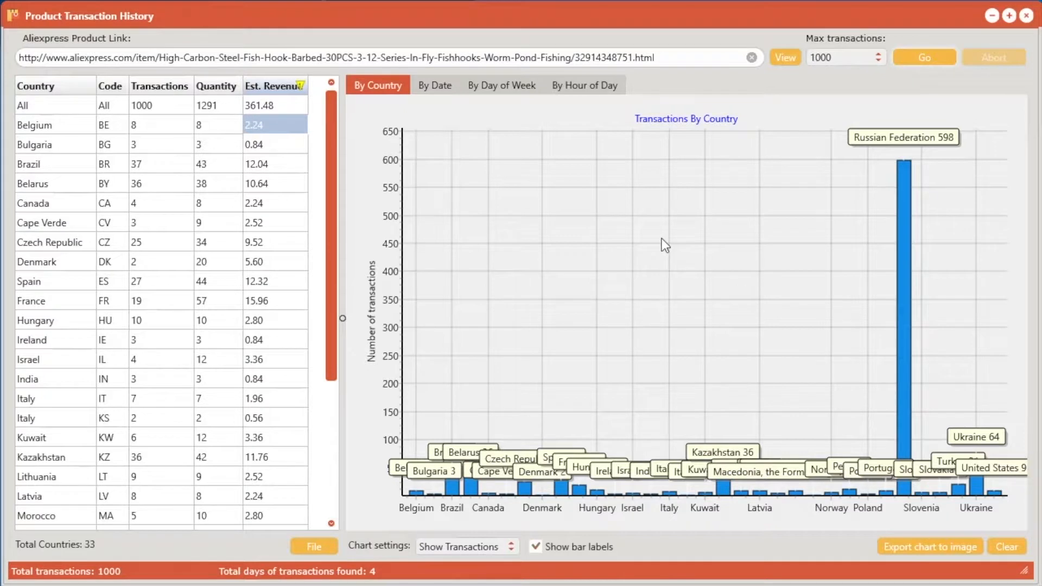
left_click(274, 86)
left_click(272, 86)
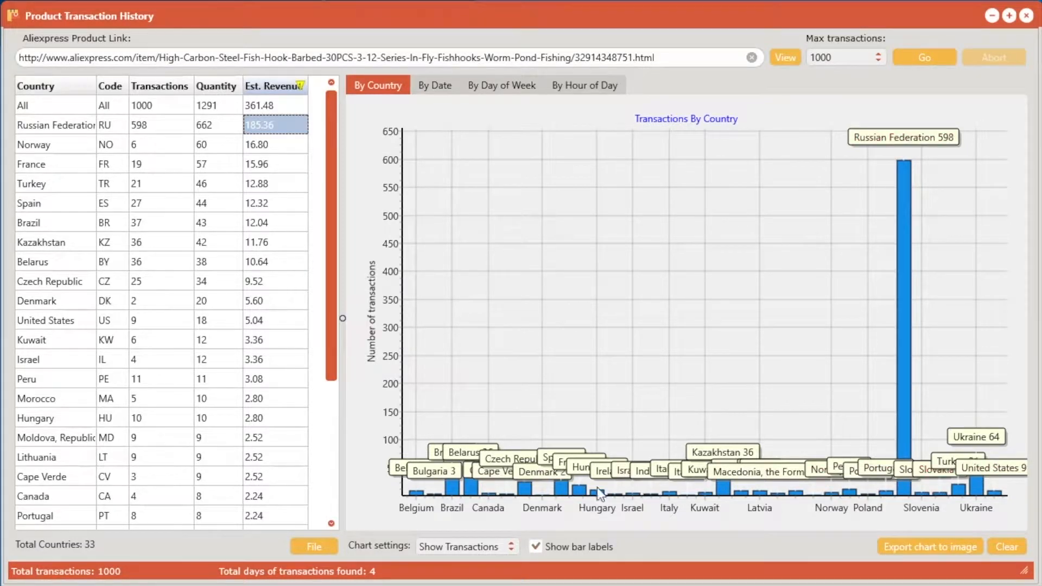
Step: Examine the product's transaction charts for all countries by date, day of week and hour of day
left_click(439, 87)
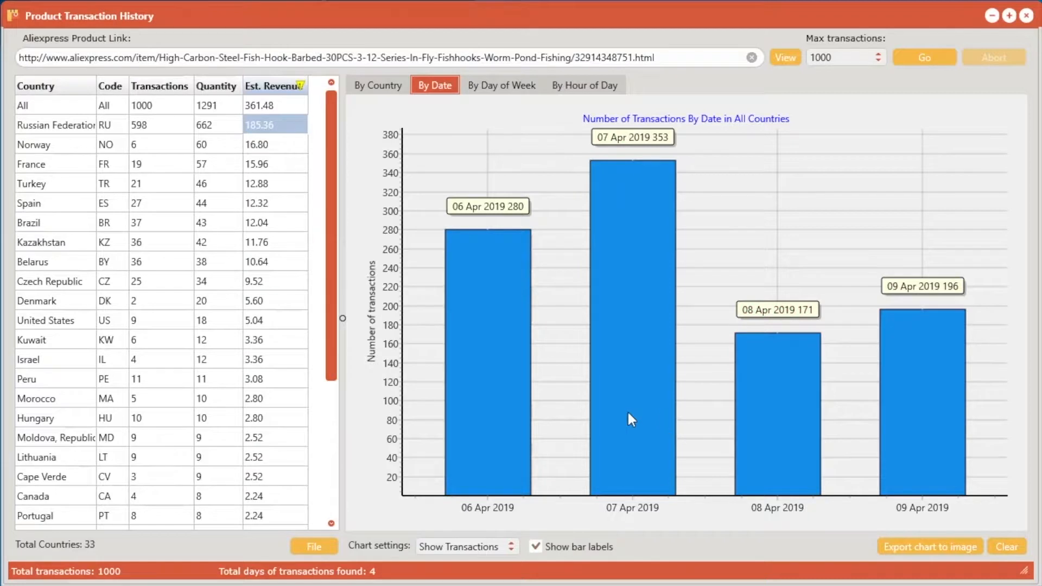
left_click(505, 91)
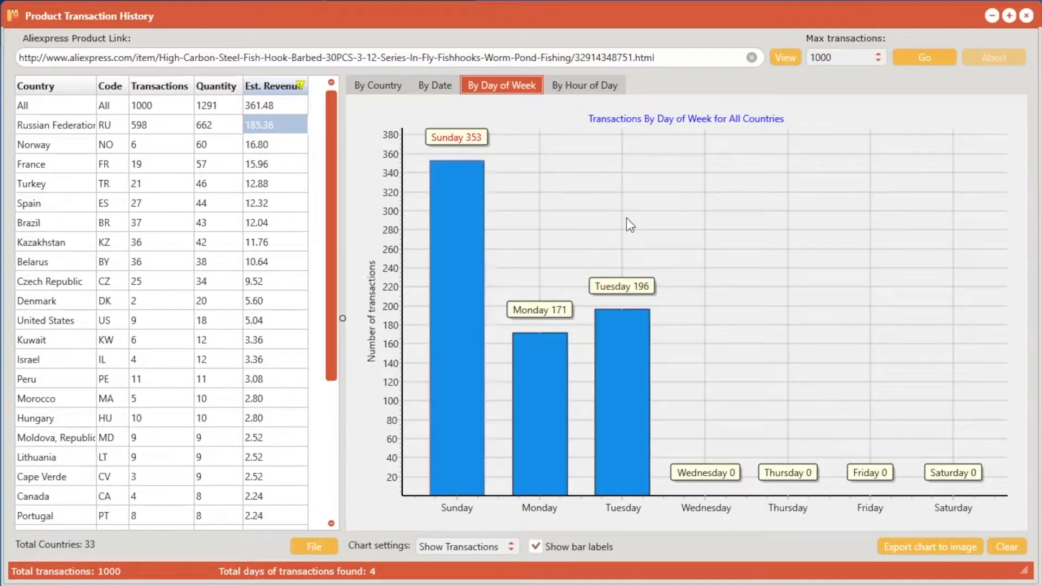
left_click(593, 91)
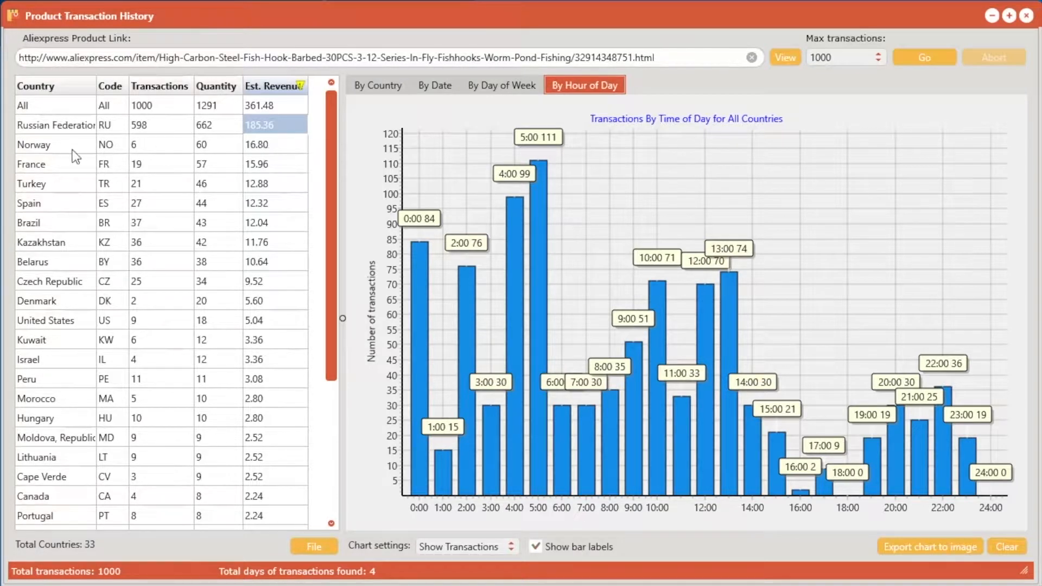
Step: Examine the transaction charts for France by hour of day, day of week and date
left_click(214, 169)
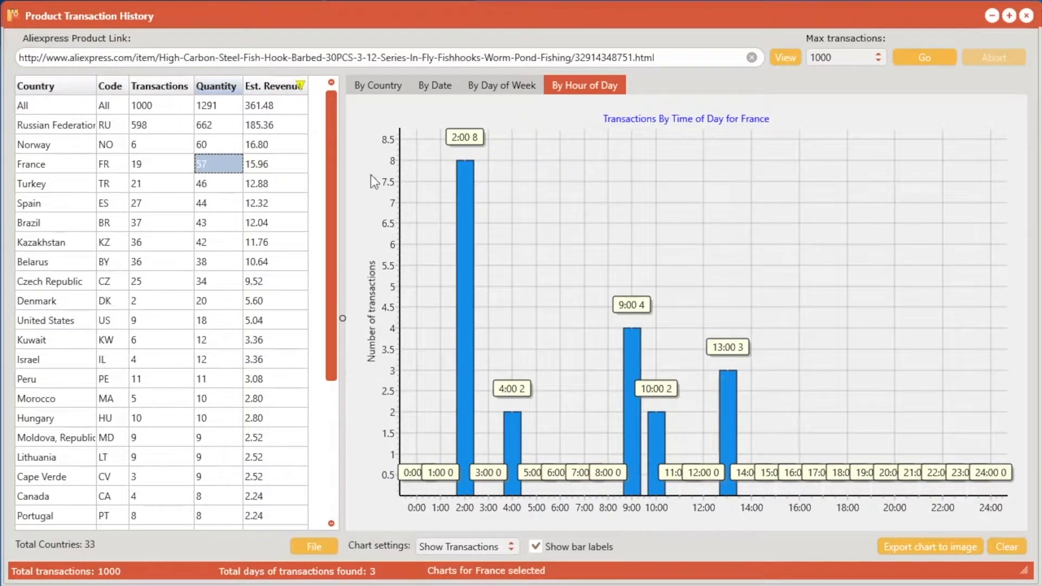
left_click(503, 87)
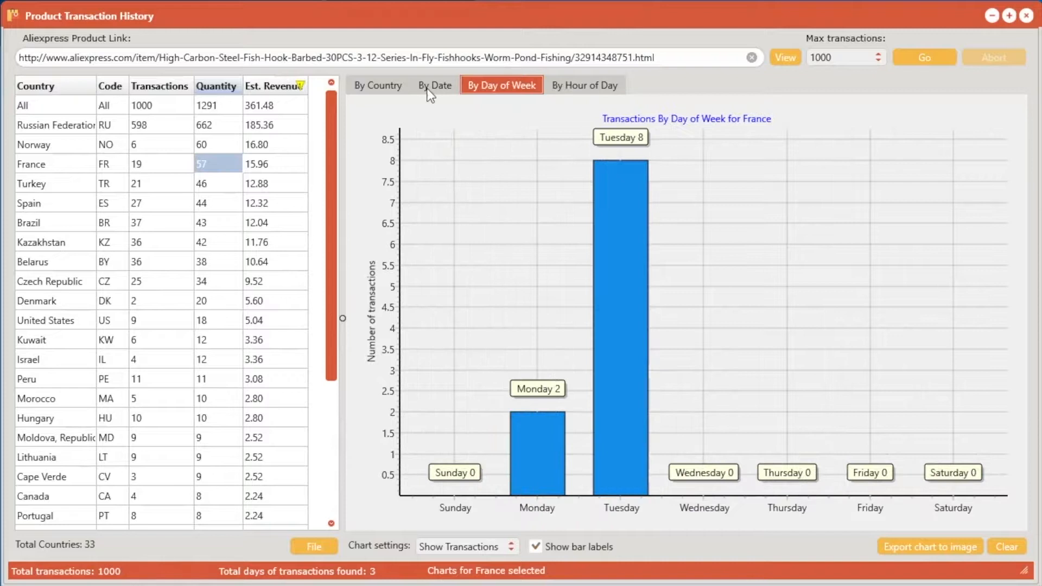
left_click(433, 87)
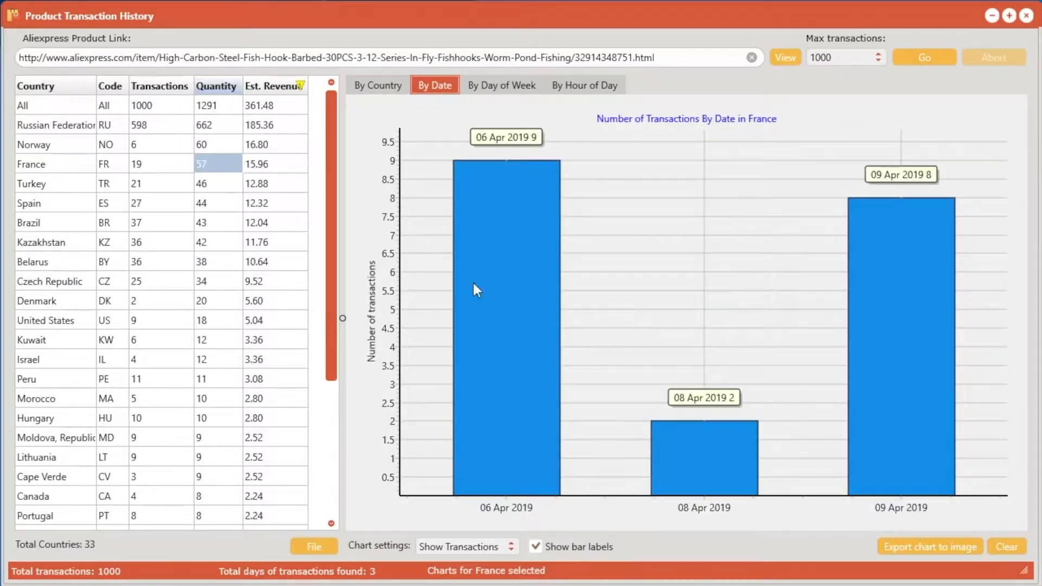
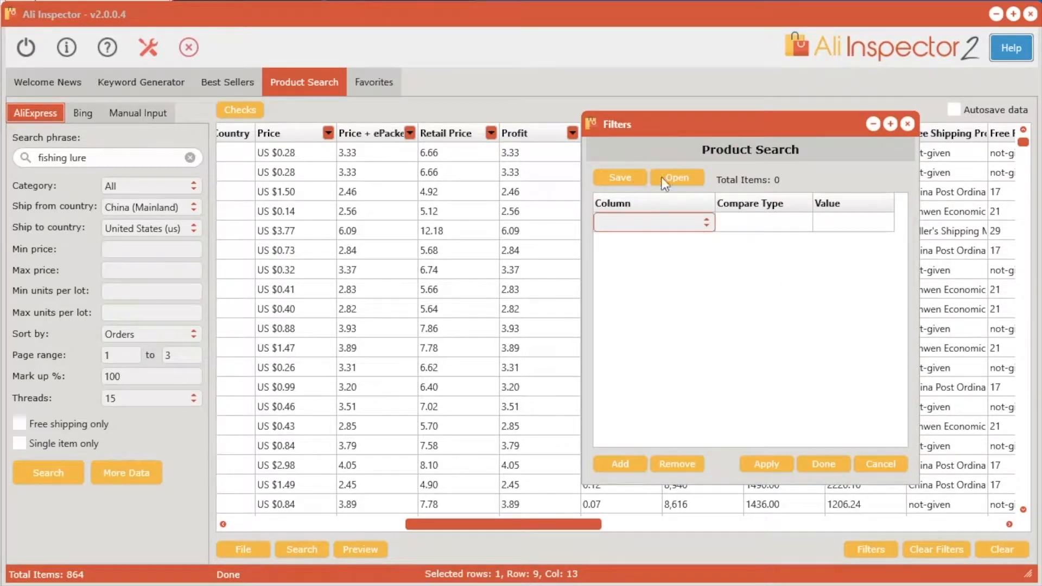
Step: Load the saved filter set with ePacket, orders, rating, price, reviews, stock and video conditions and apply it to the product results
left_click(677, 178)
double_click(903, 251)
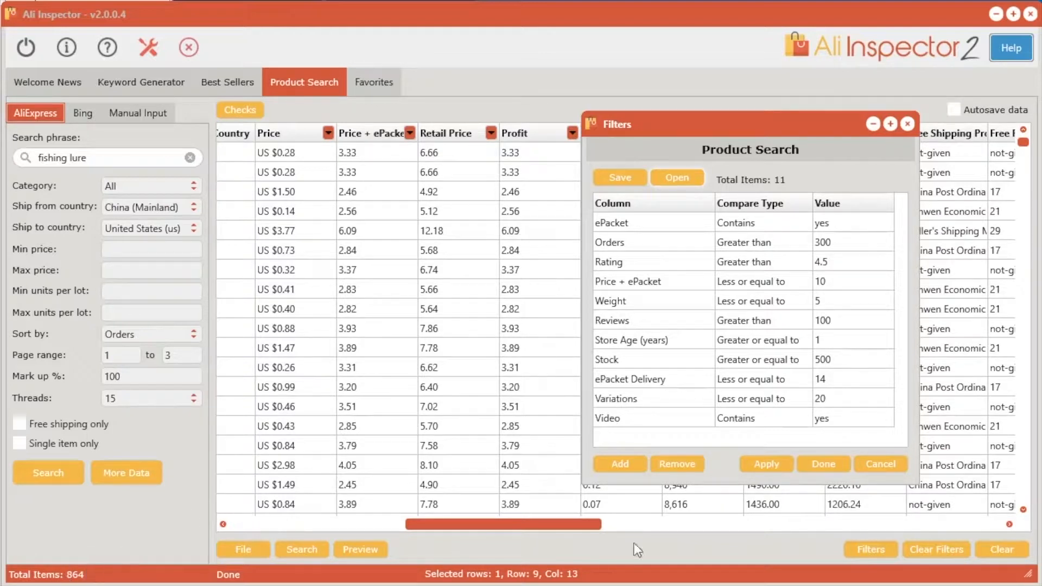
left_click(767, 465)
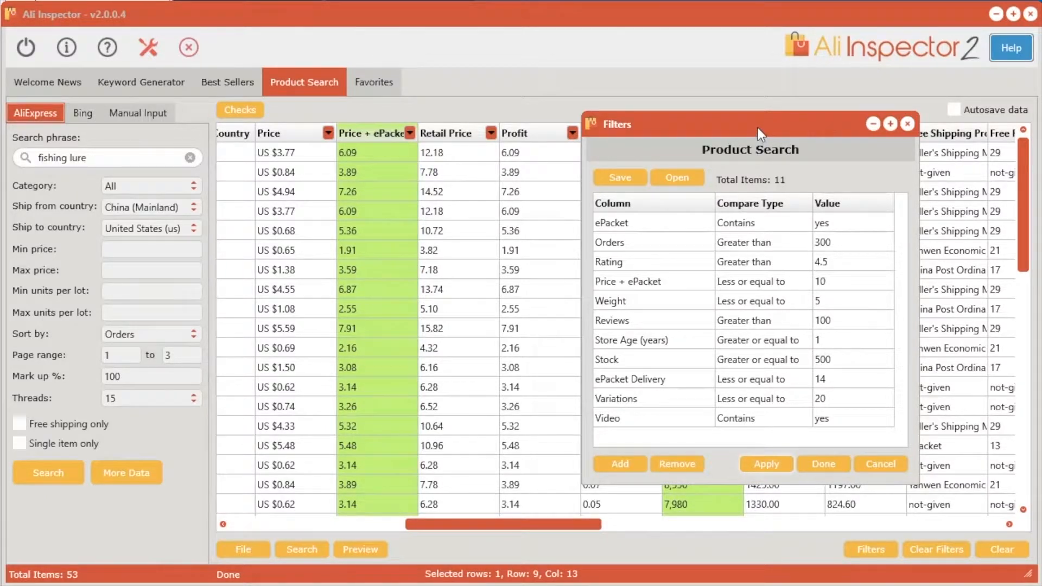
left_click_drag(758, 128, 856, 84)
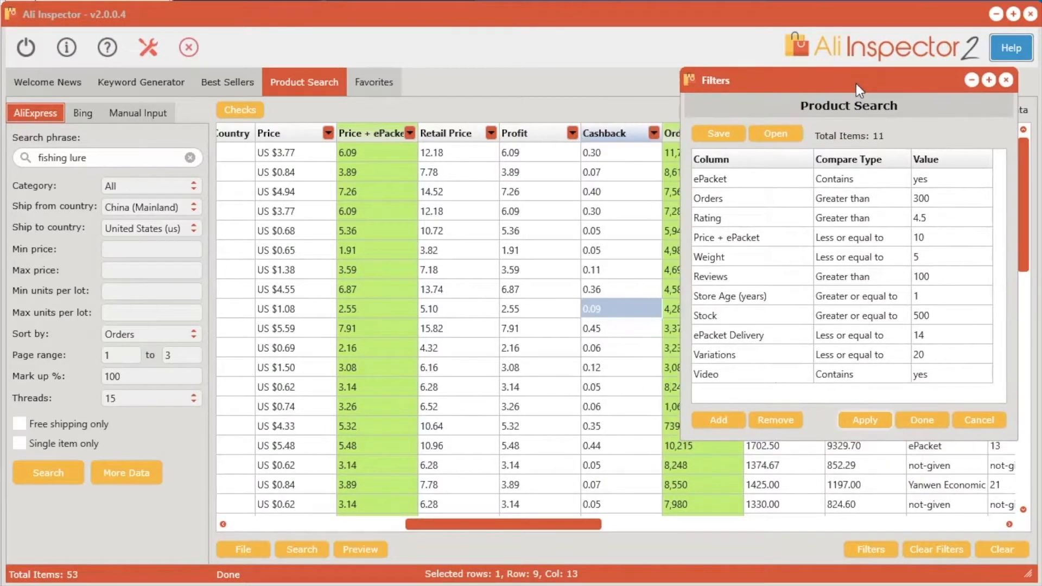
Step: Preview the filtered products as a browser report and examine their images, titles, brands and search phrases
left_click(359, 550)
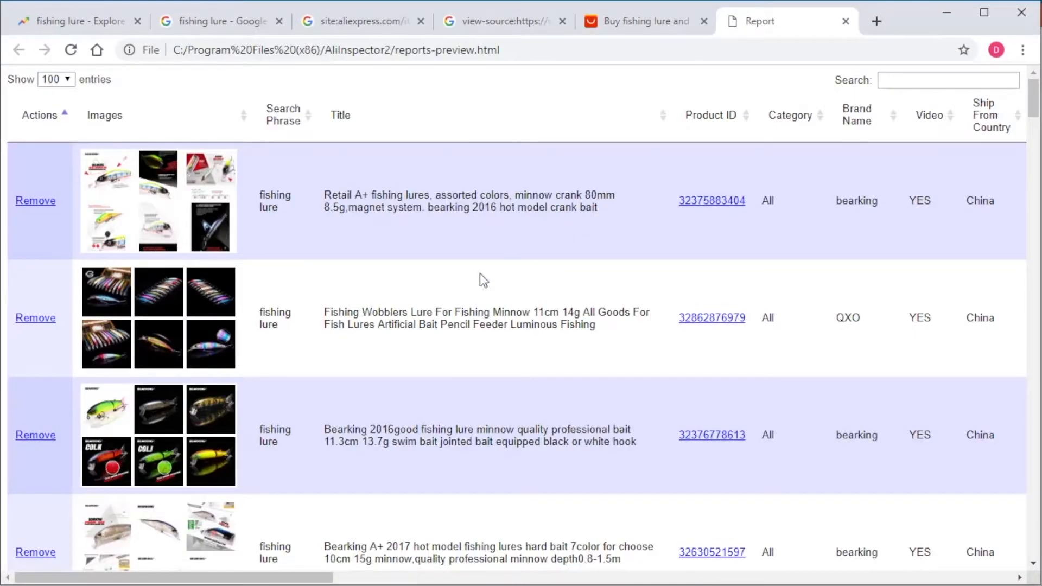
scroll(480, 272, "down", 10)
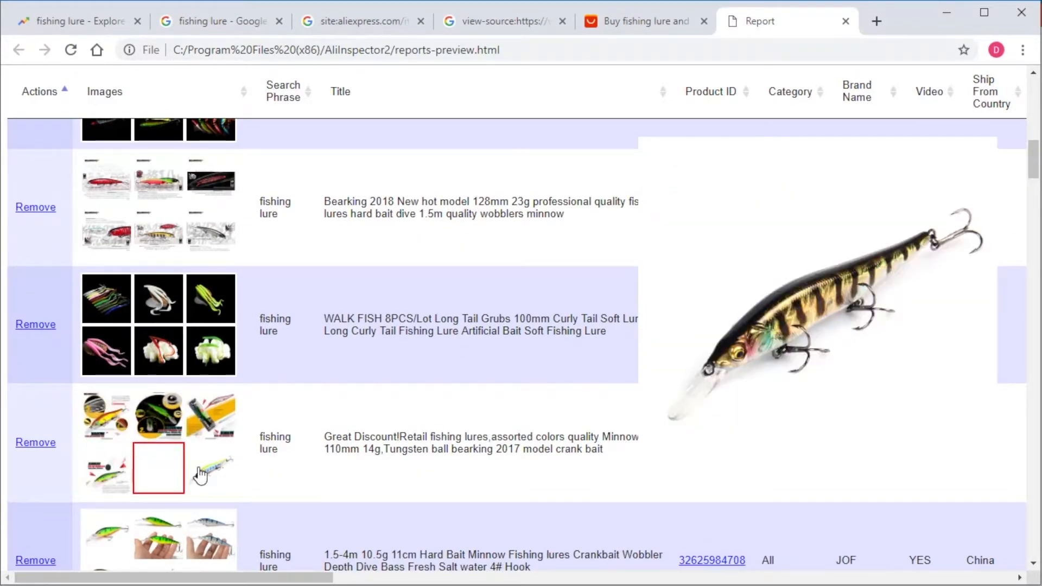
scroll(460, 447, "up", 5)
scroll(460, 447, "up", 8)
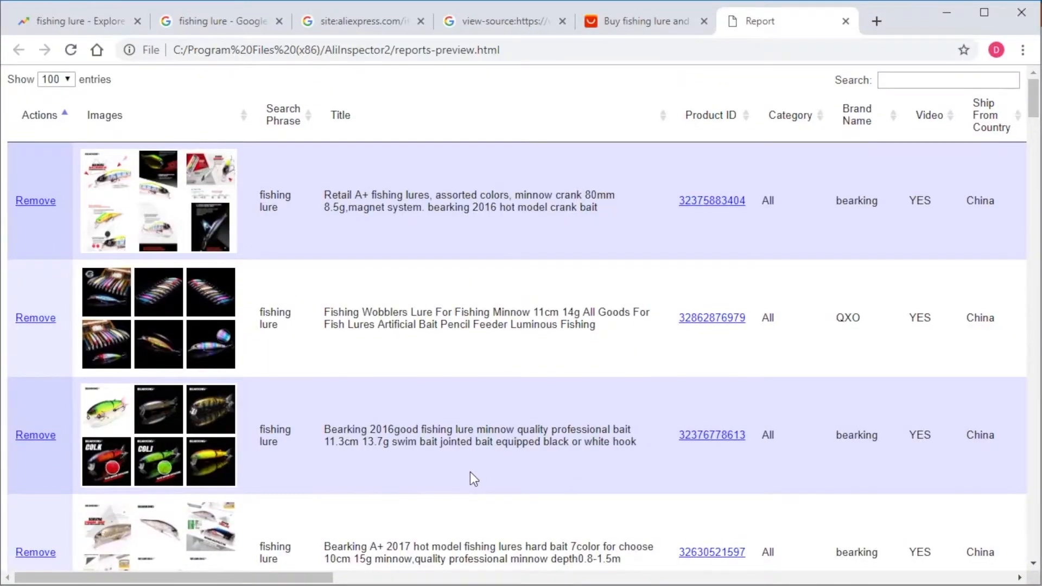
mouse_move(253, 579)
left_mouse_down()
mouse_move(883, 578)
mouse_move(234, 579)
left_mouse_up()
scroll(458, 409, "down", 15)
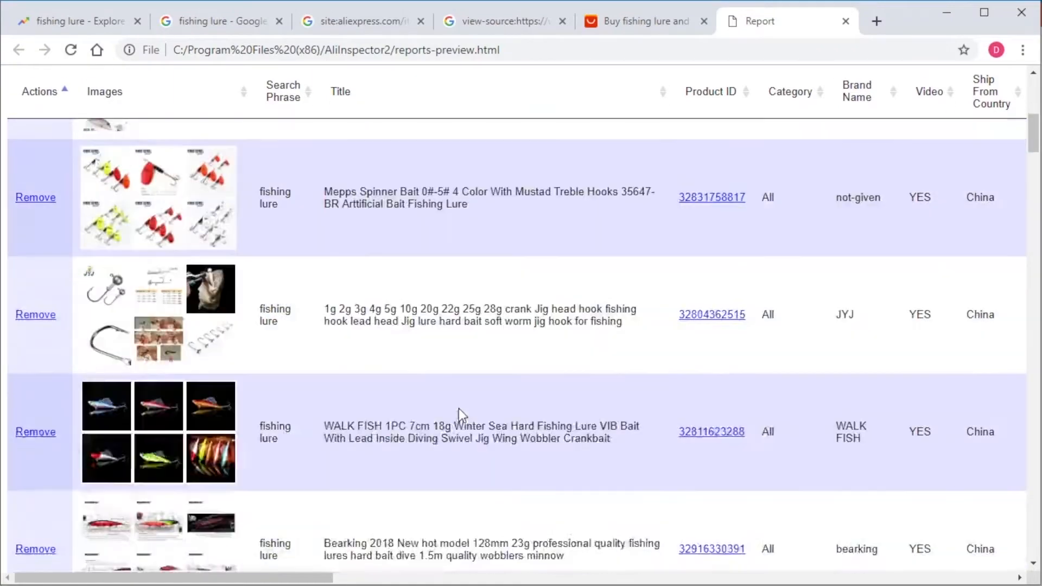
scroll(461, 405, "down", 15)
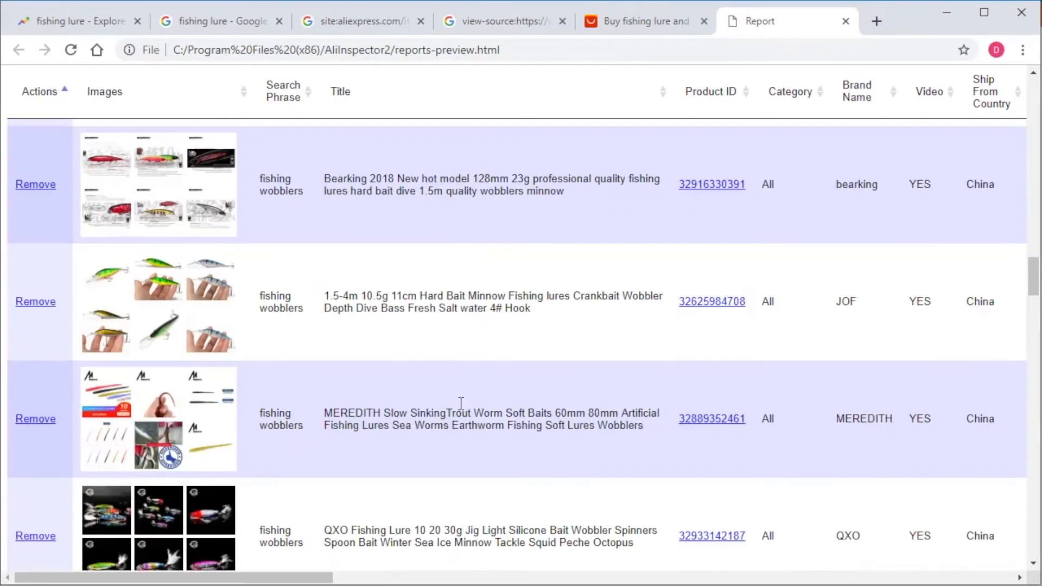
scroll(468, 422, "down", 3)
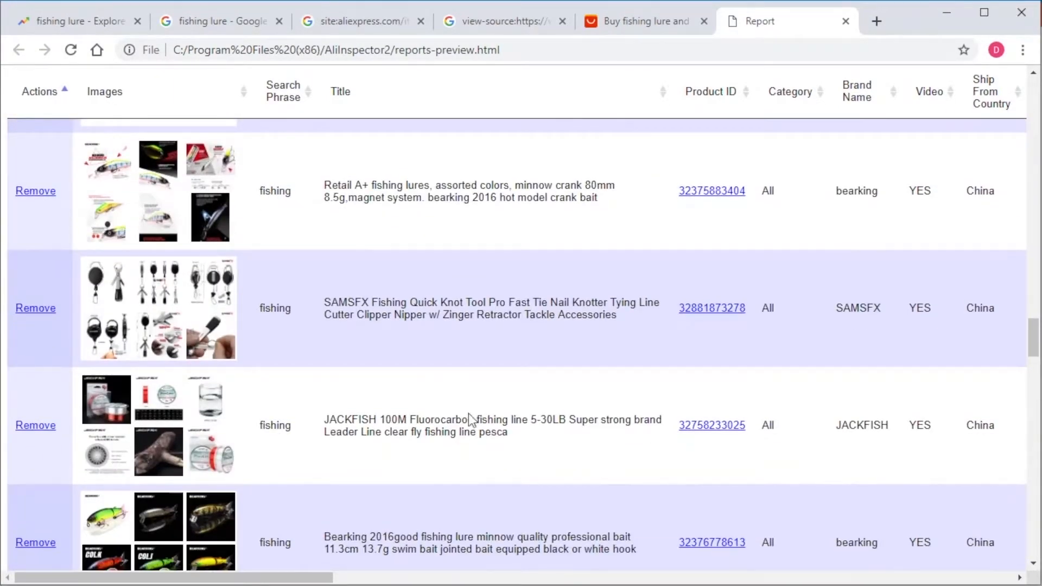
Step: Examine further products in the report along with their profit, orders, estimated sales, shipping, rating and review columns
scroll(468, 477, "down", 15)
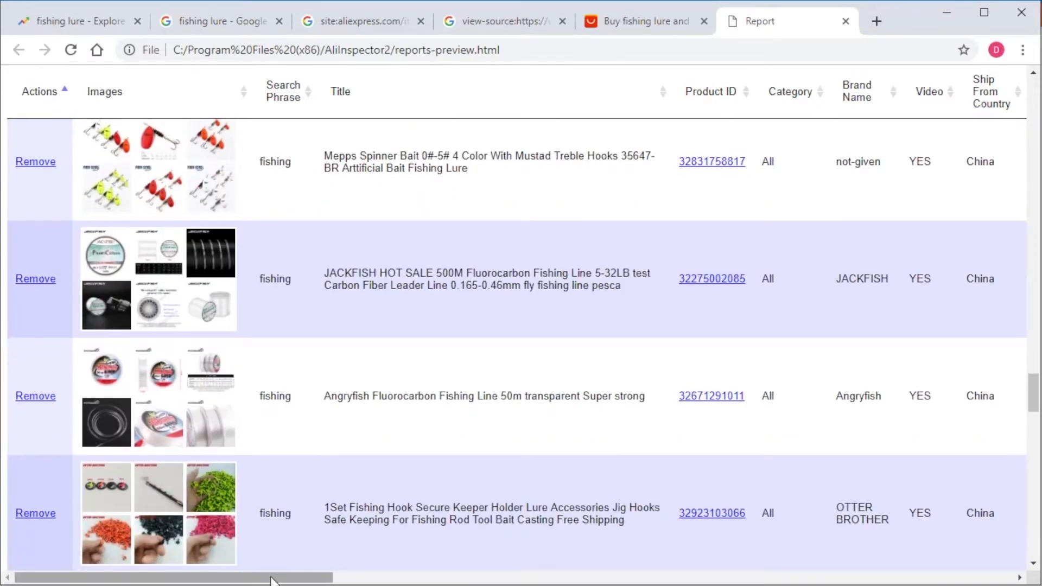
left_click_drag(271, 580, 952, 565)
left_click(468, 581)
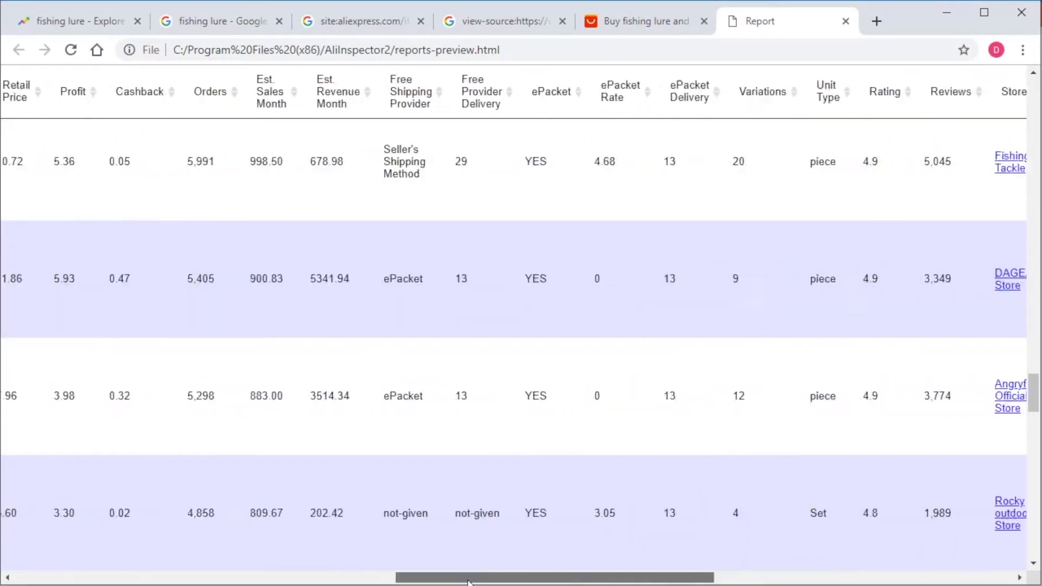
left_click_drag(468, 580, 82, 579)
scroll(415, 454, "up", 10)
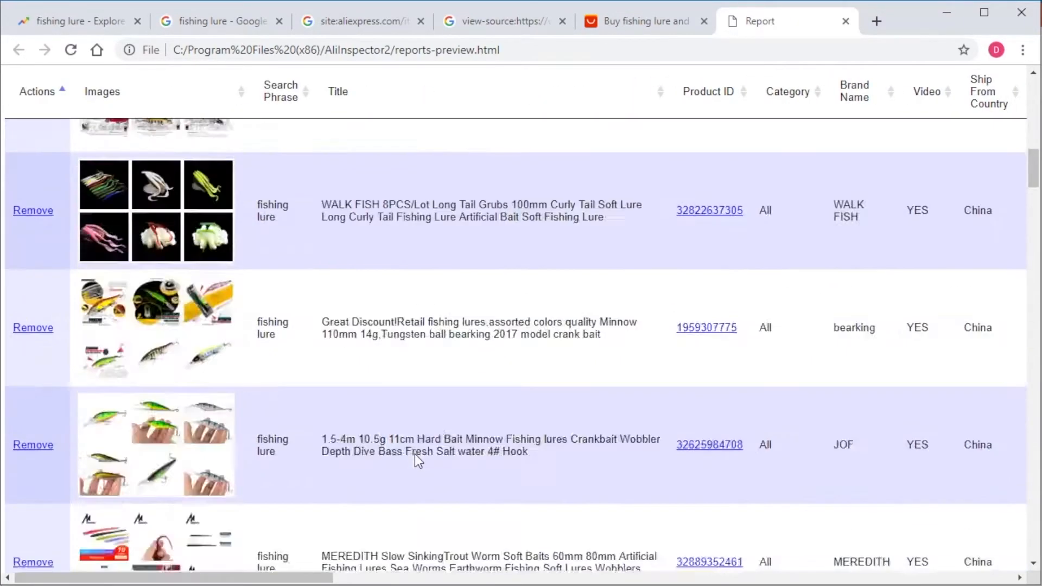
scroll(415, 454, "up", 5)
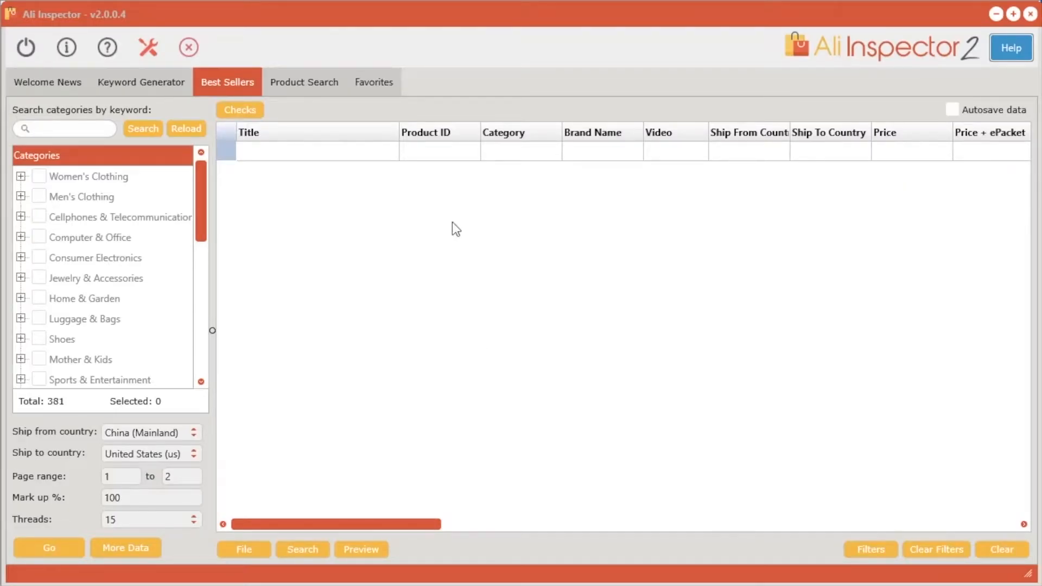
Step: Gather best sellers for the Kitchen, Dining & Bar subcategory of Home & Garden and view their orders and estimated sales
left_click(232, 79)
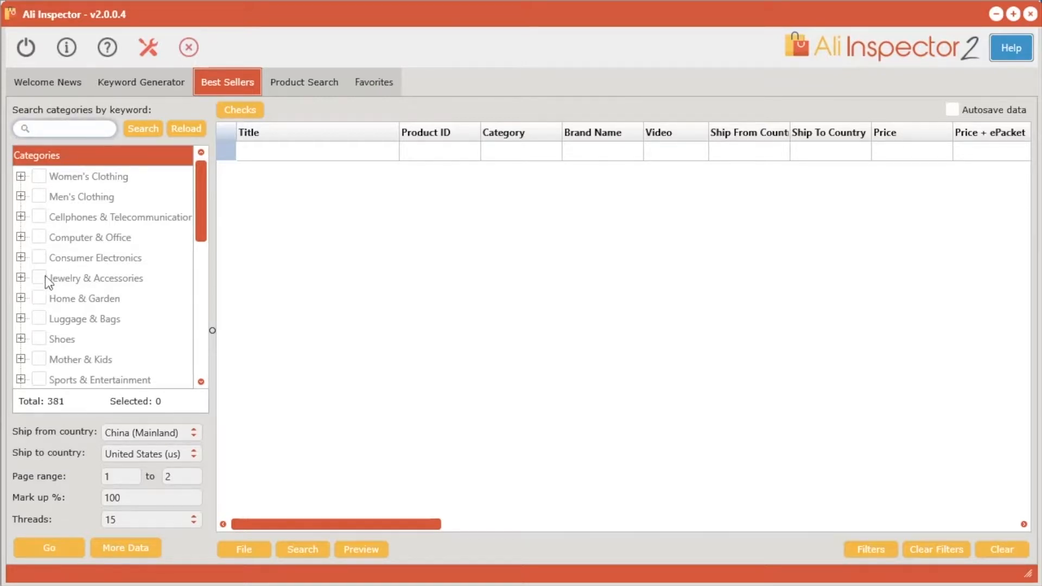
left_click(20, 298)
scroll(113, 239, "down", 1)
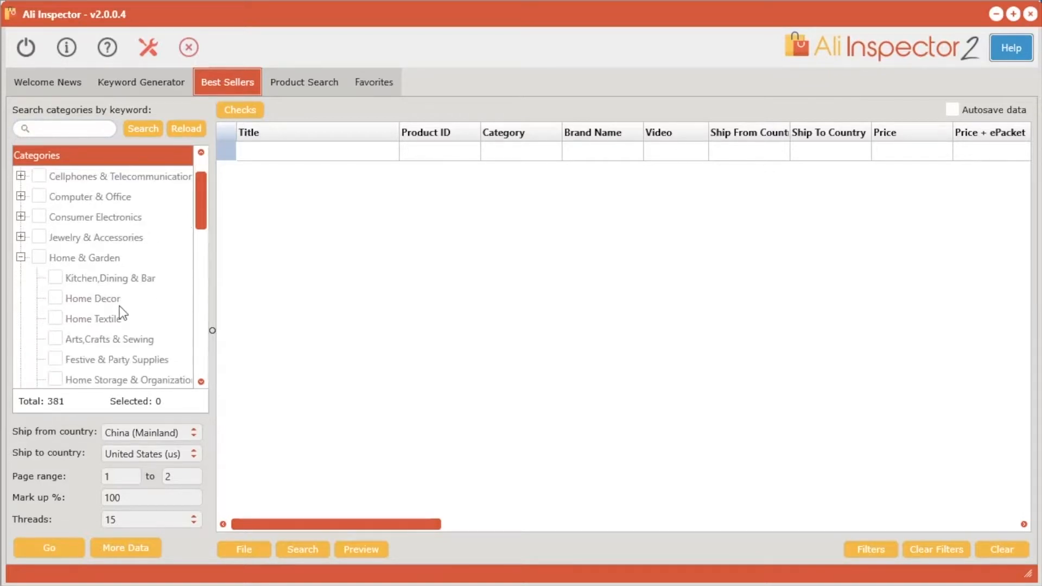
left_click(57, 278)
left_click(60, 546)
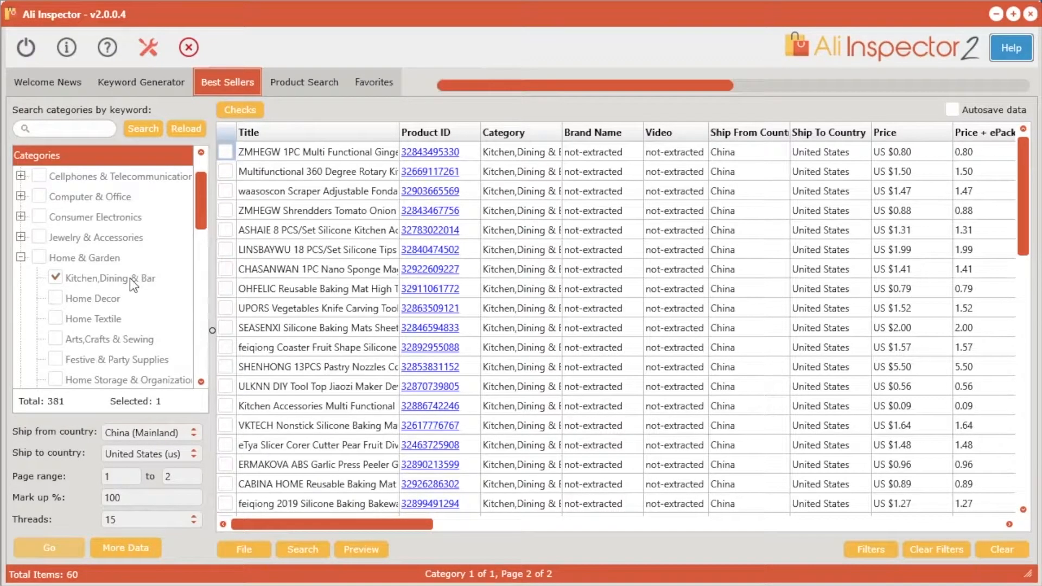
left_click_drag(348, 524, 526, 538)
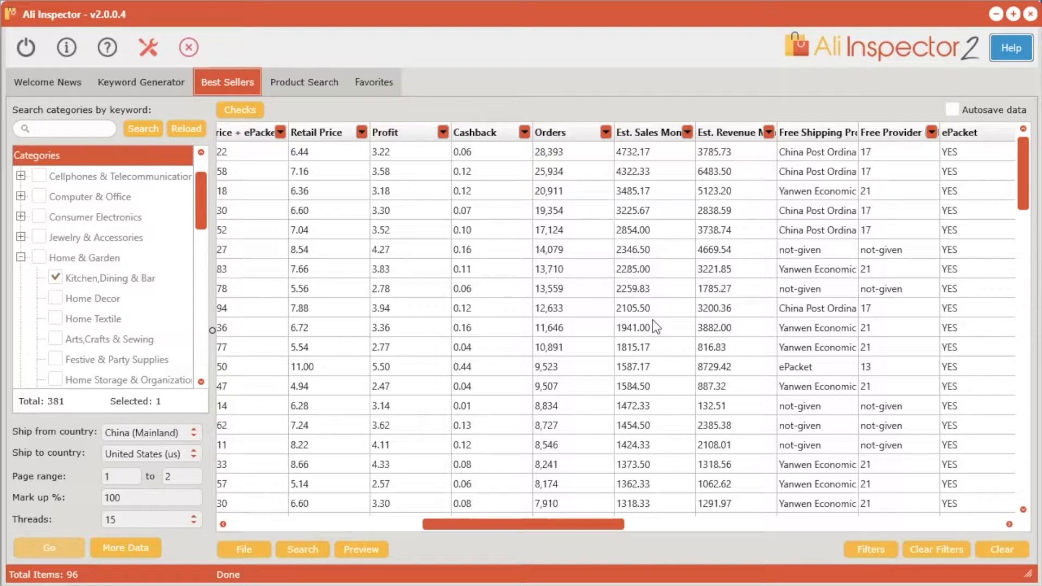
Step: Clear all best-seller results and gather the same category again with a page range of 3 to 5
left_click(991, 549)
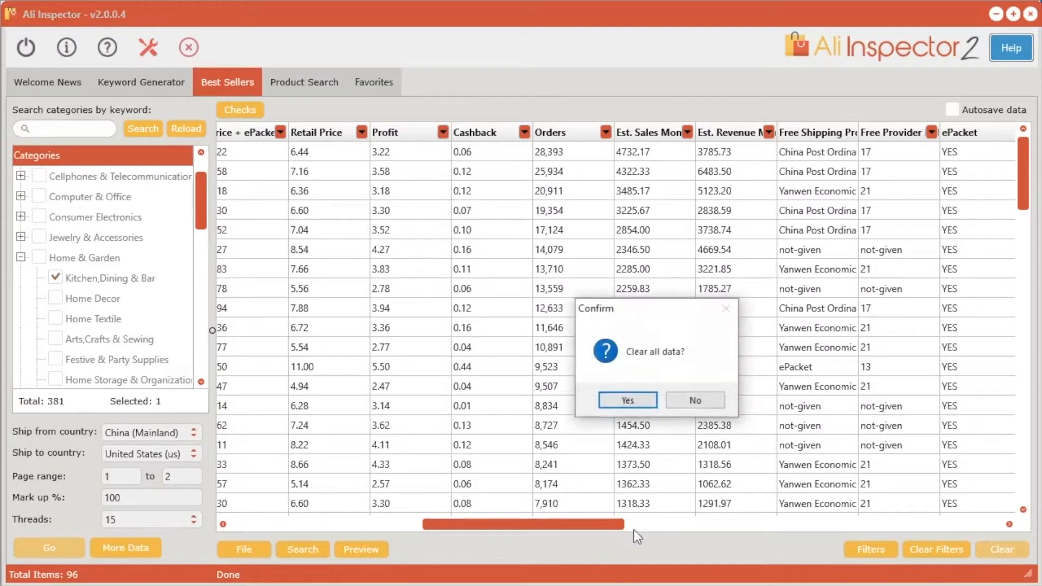
left_click(627, 400)
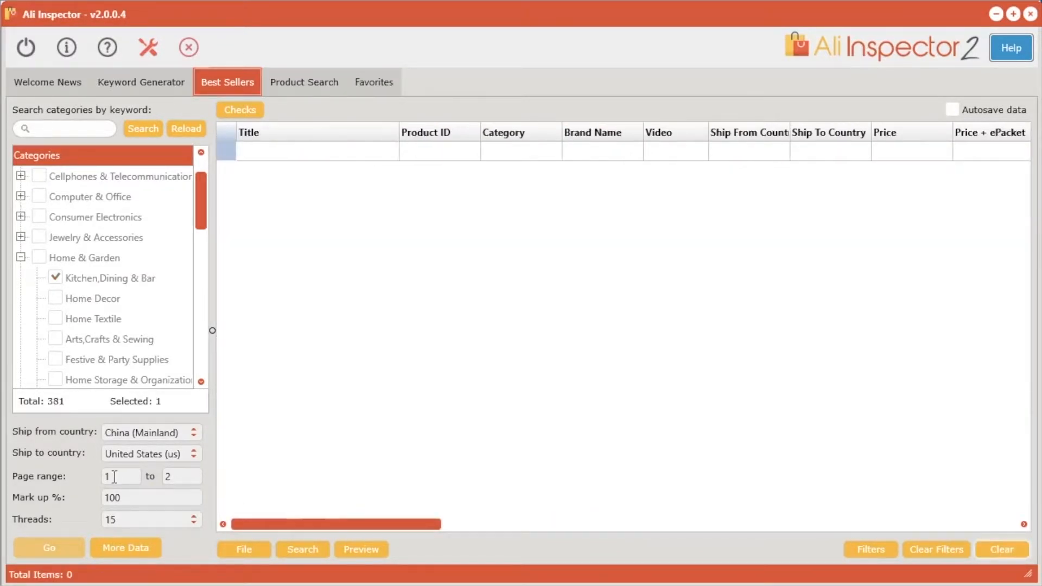
left_click_drag(114, 477, 94, 477)
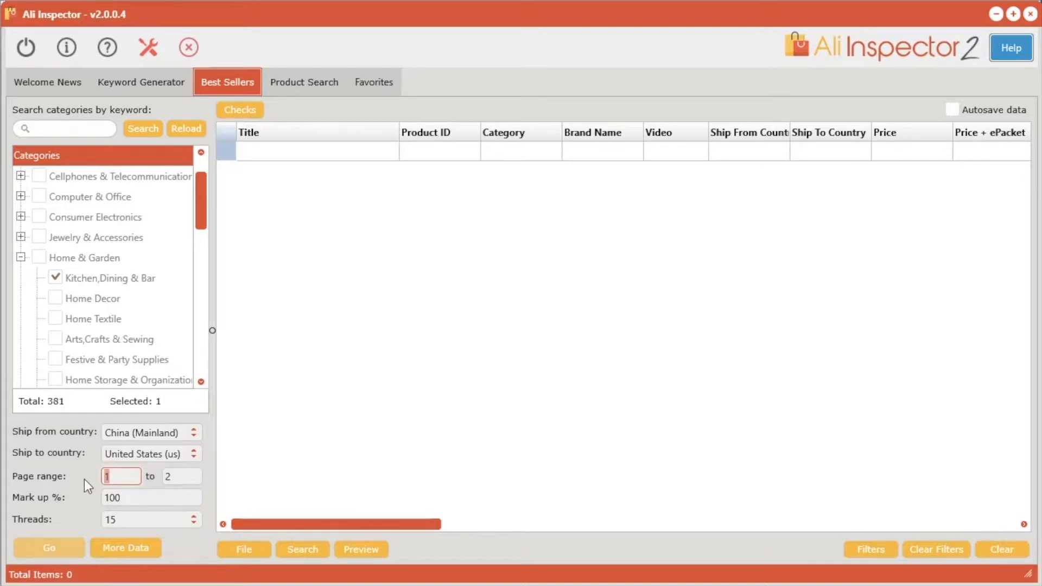
type("3")
left_click(190, 481)
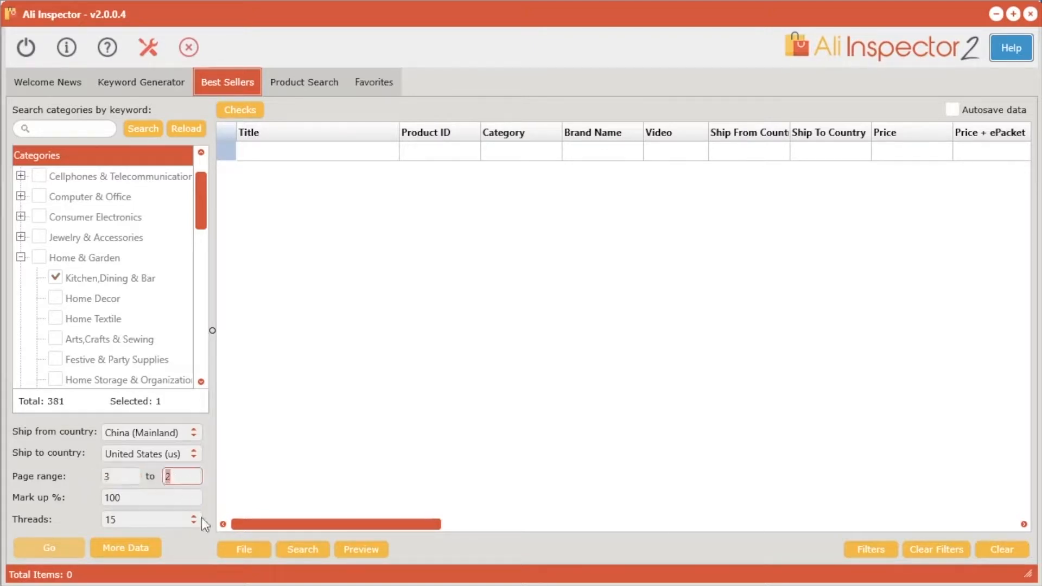
type("5")
left_click(55, 547)
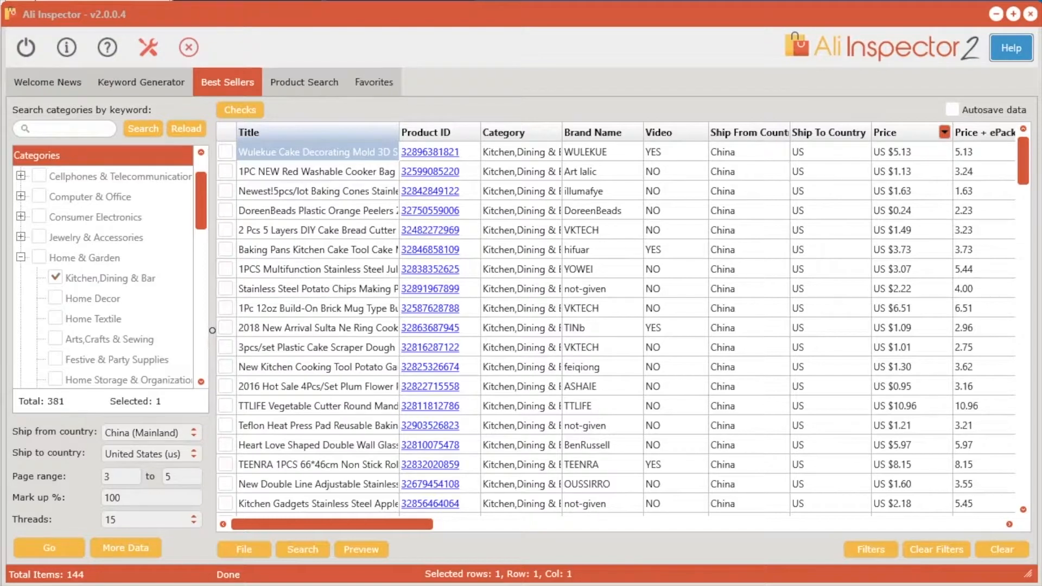
Step: View the product details and images of the Wulekue cake decorating mold and the red washable cooker bag
right_click(283, 155)
left_click(310, 157)
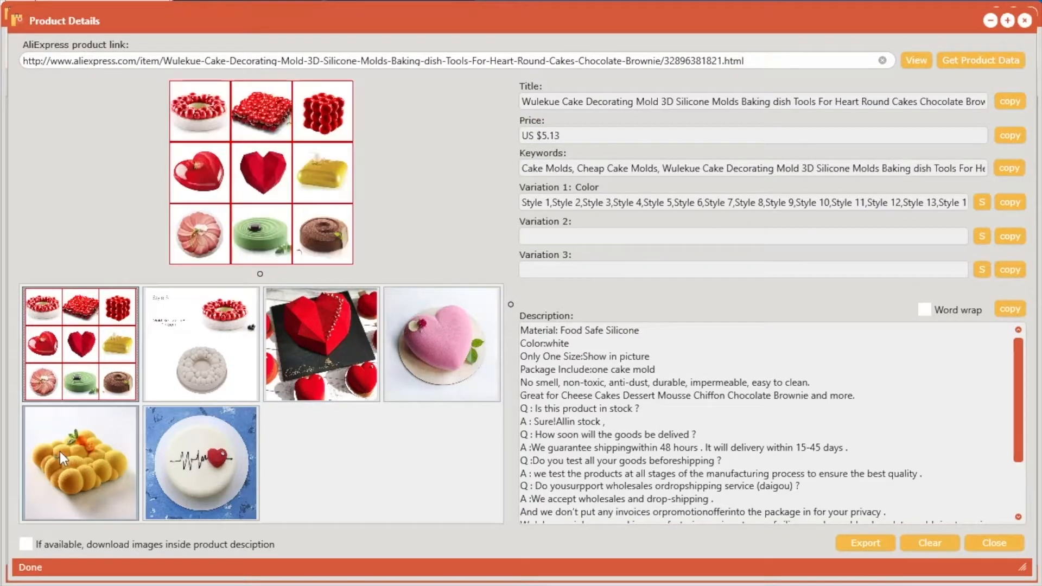
left_click(188, 461)
left_click_drag(791, 21, 446, 22)
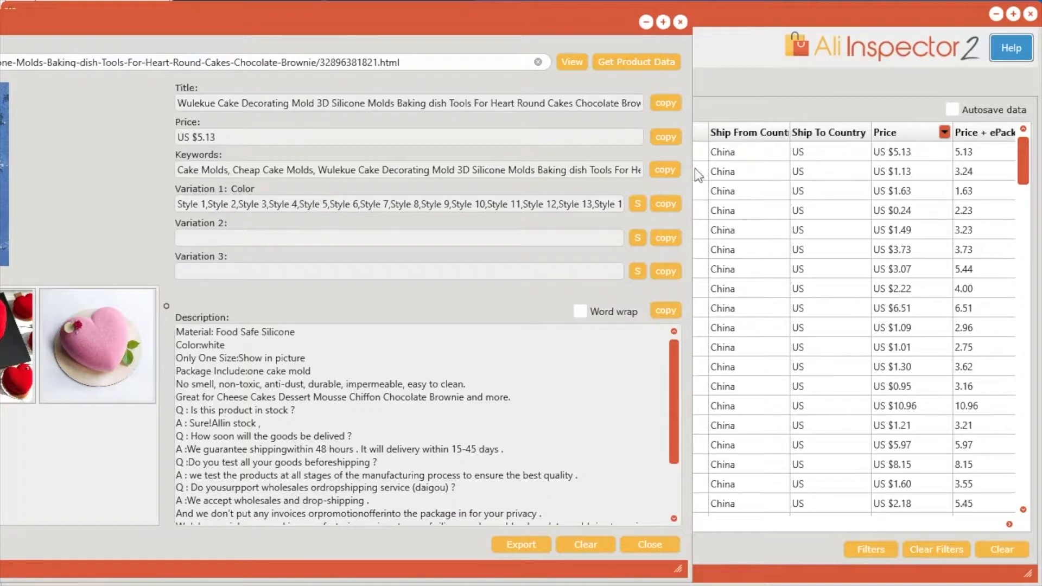
left_click_drag(315, 28, 374, 20)
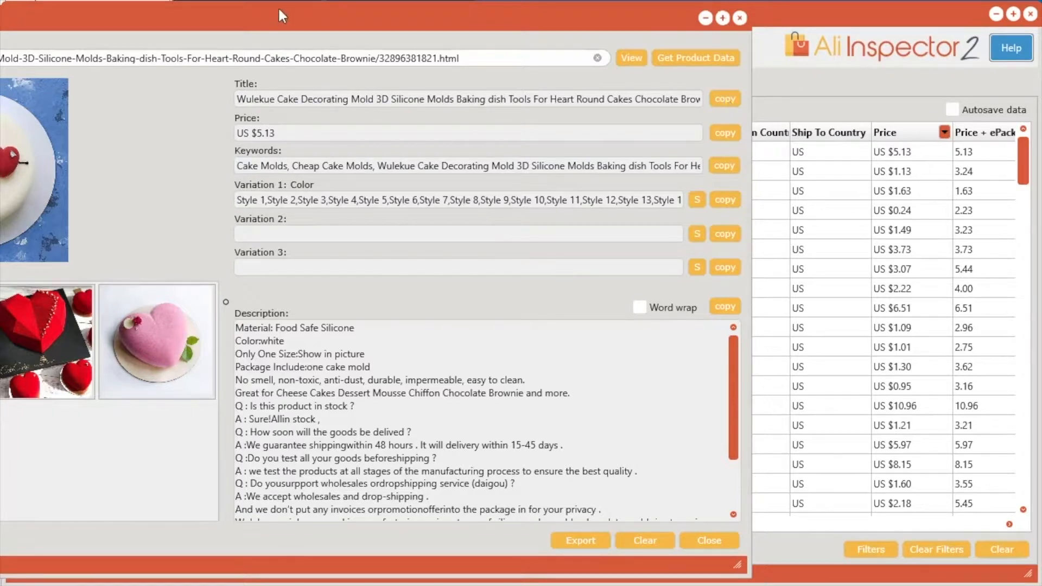
left_click_drag(281, 27, 956, 40)
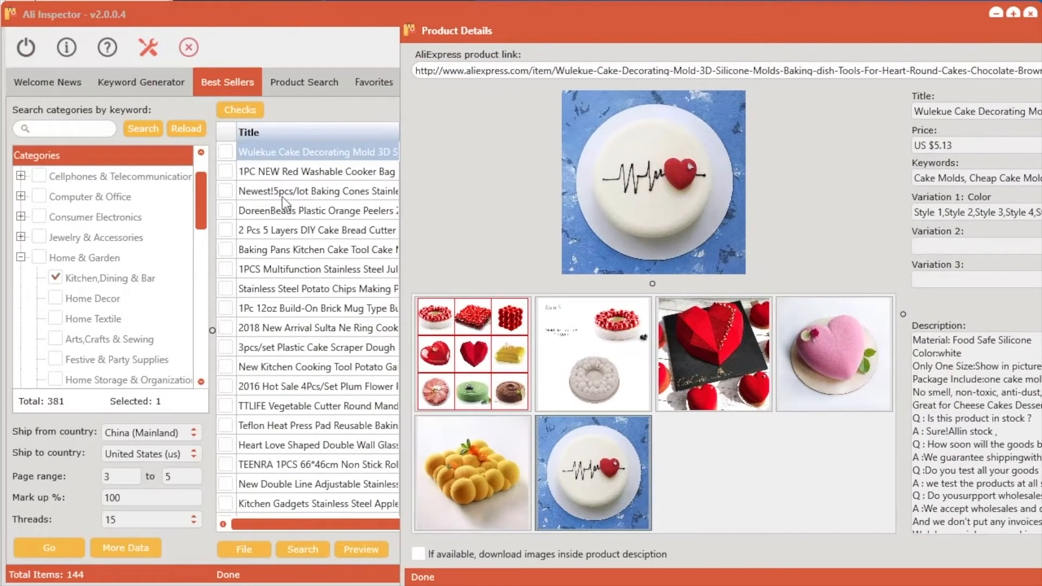
left_click(279, 175)
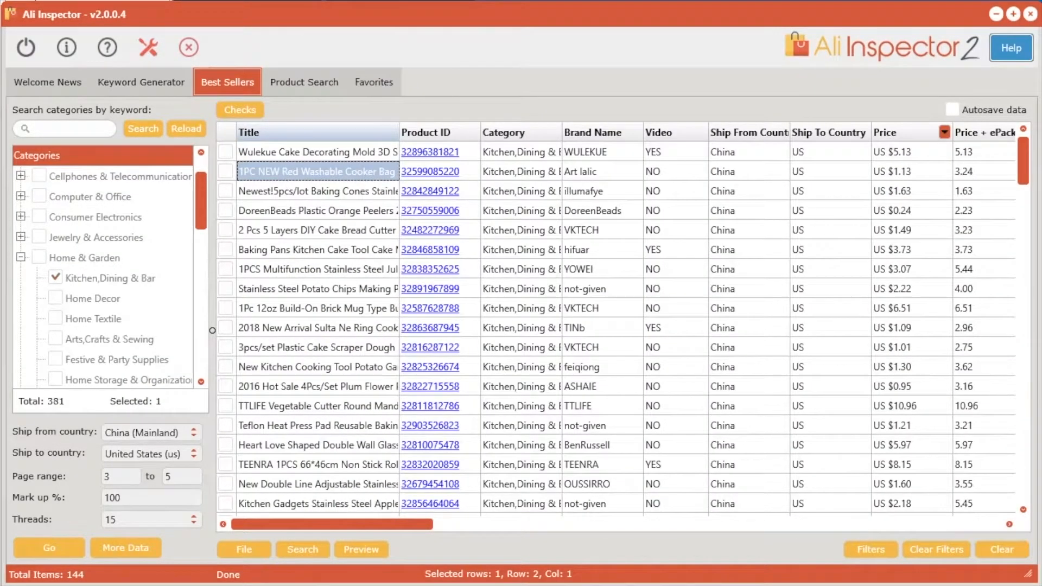
double_click(279, 175)
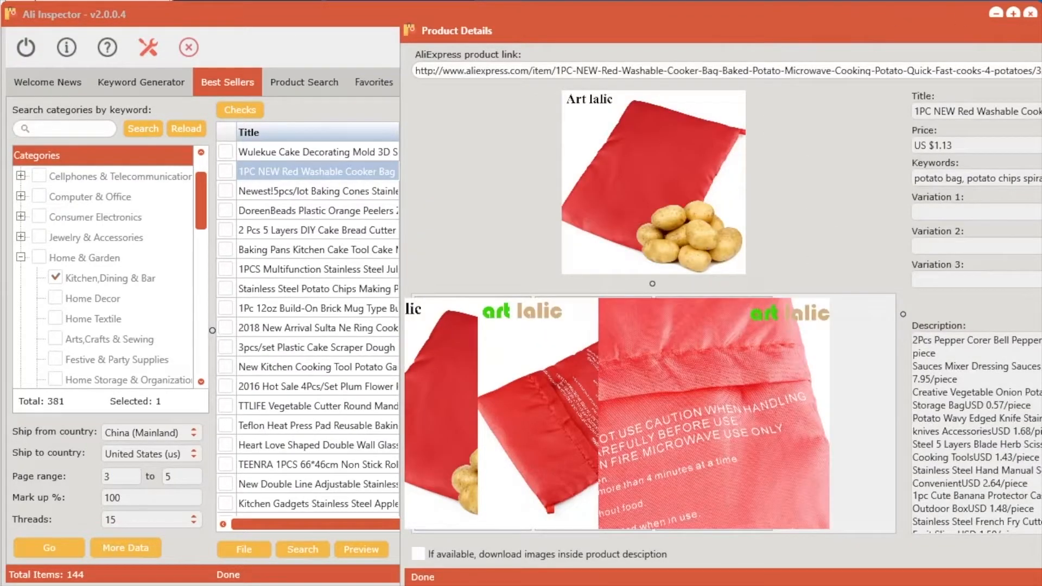
Step: Download the images and descriptions of the first three products, including images inside the descriptions, to the saved folder
left_click(294, 152)
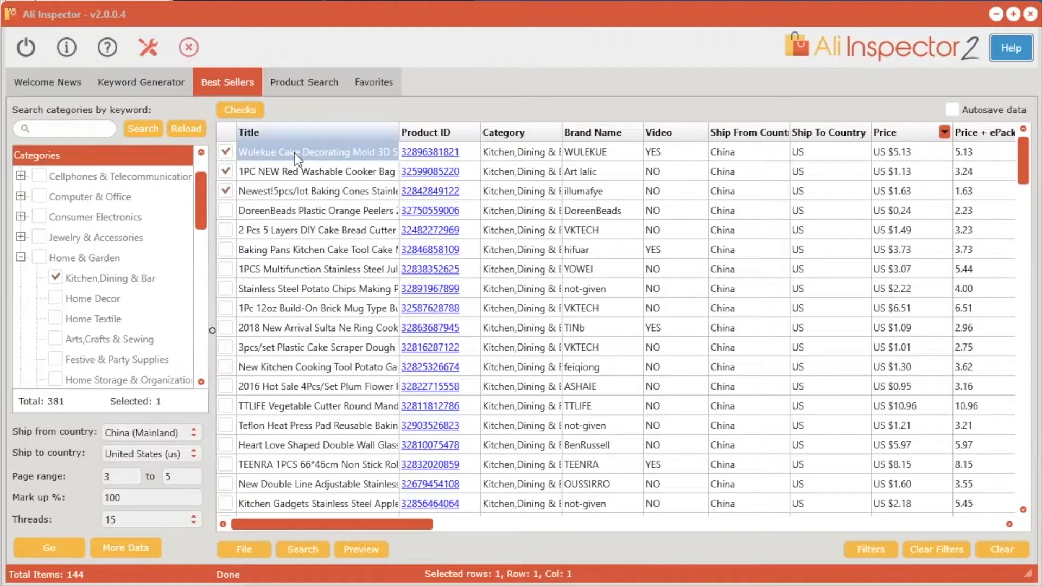
right_click(294, 152)
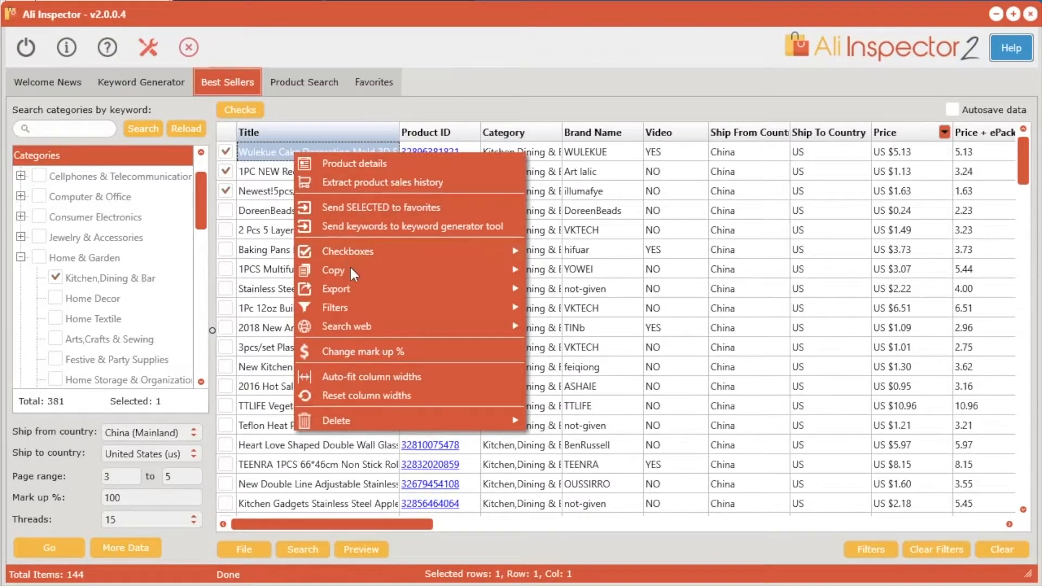
mouse_move(336, 289)
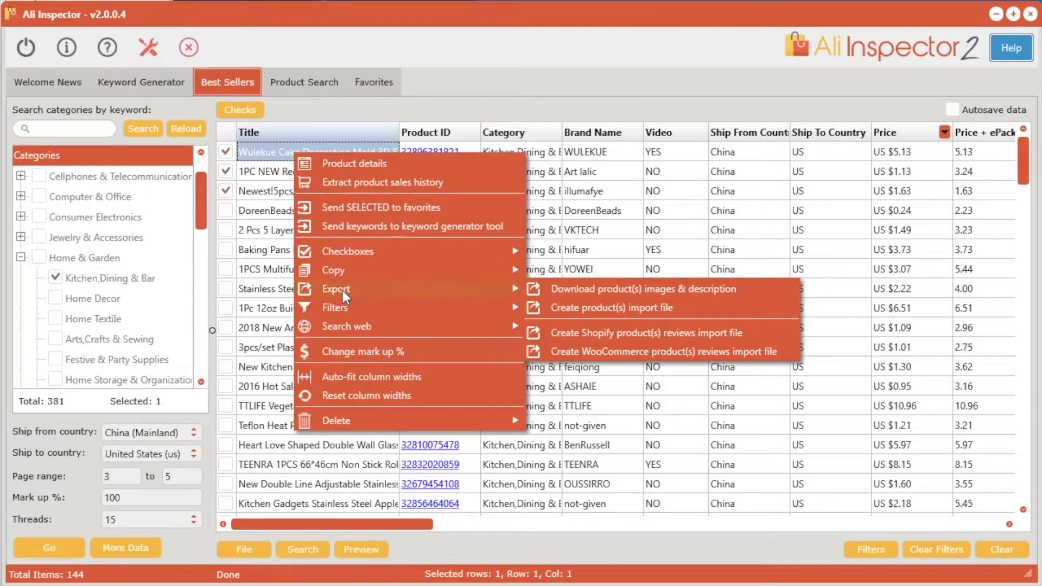
left_click(601, 292)
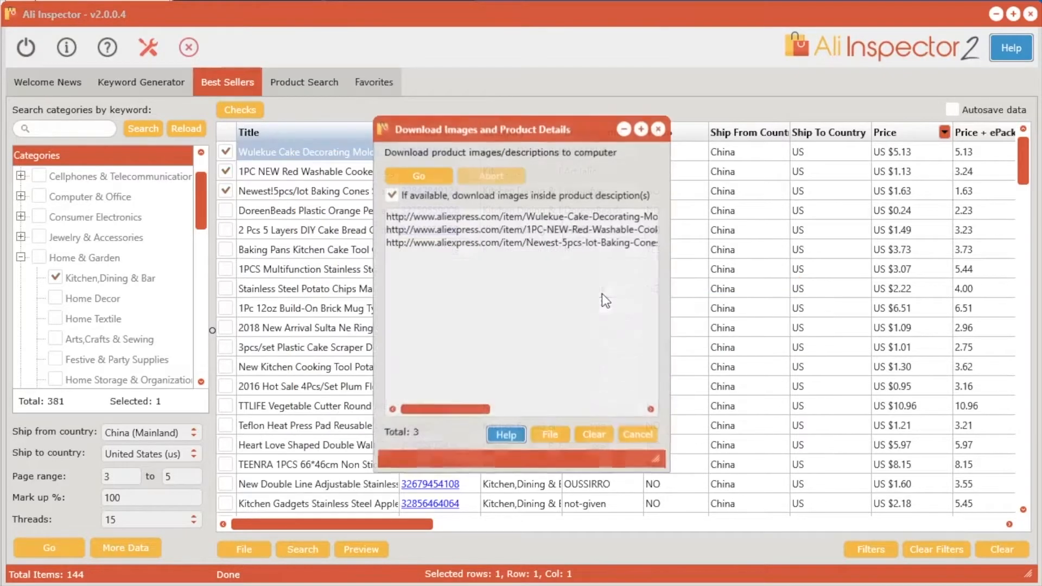
left_click(412, 175)
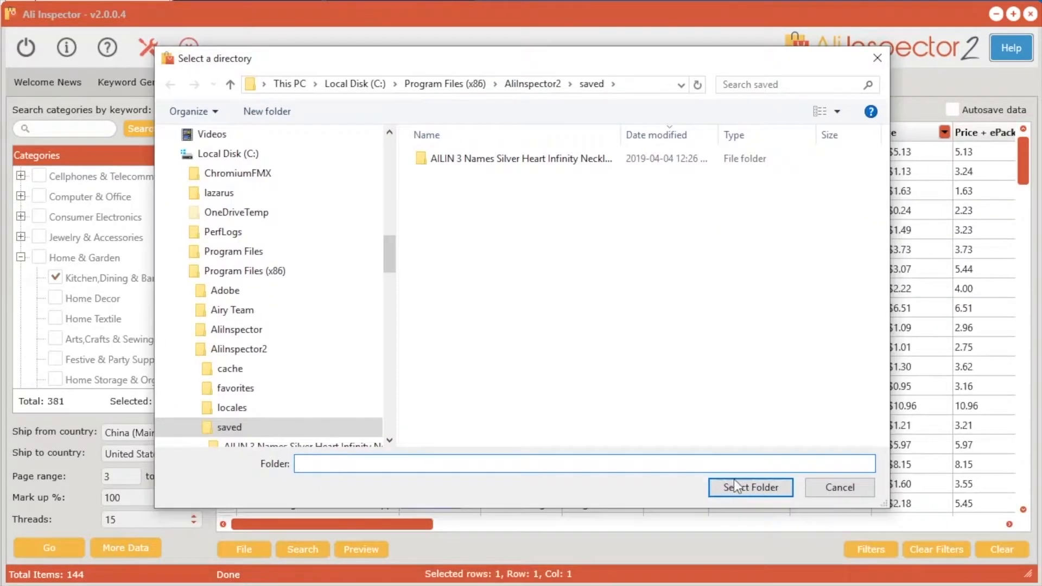
left_click(685, 486)
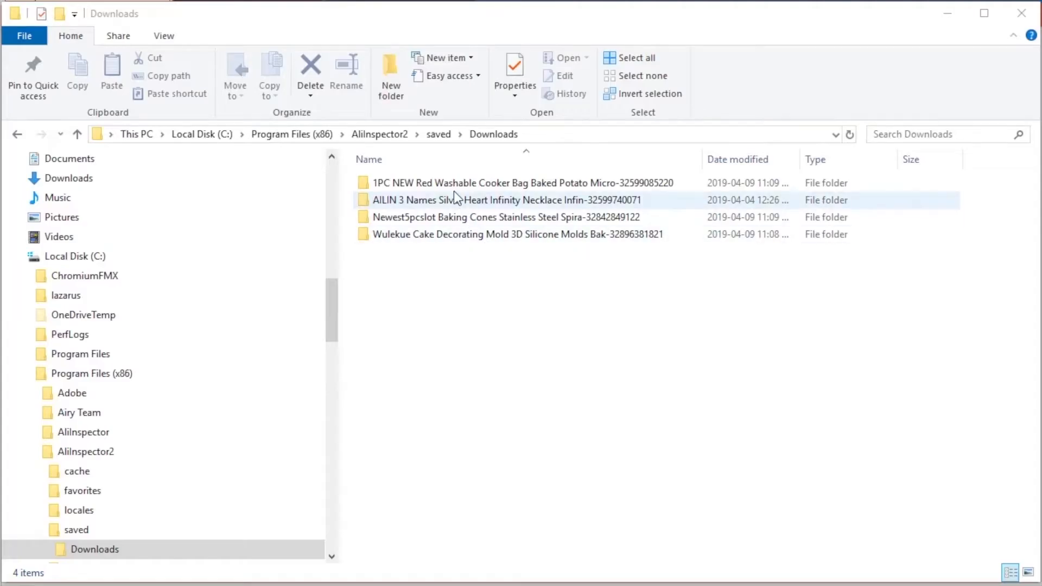
Step: Open the red cooker bag's download folder, view its product-details text file and close it
double_click(454, 186)
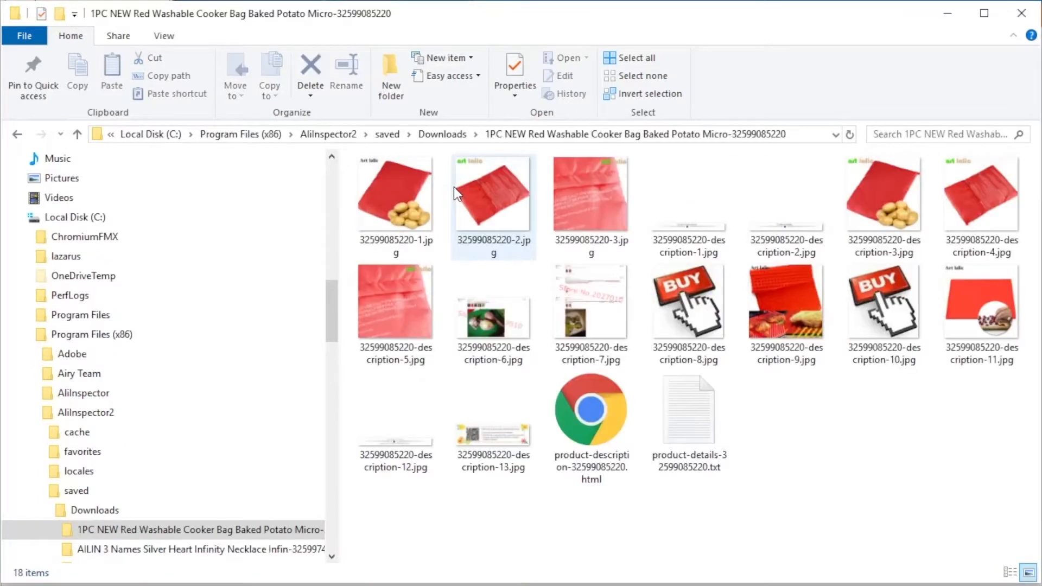
double_click(685, 412)
key("alt+F4")
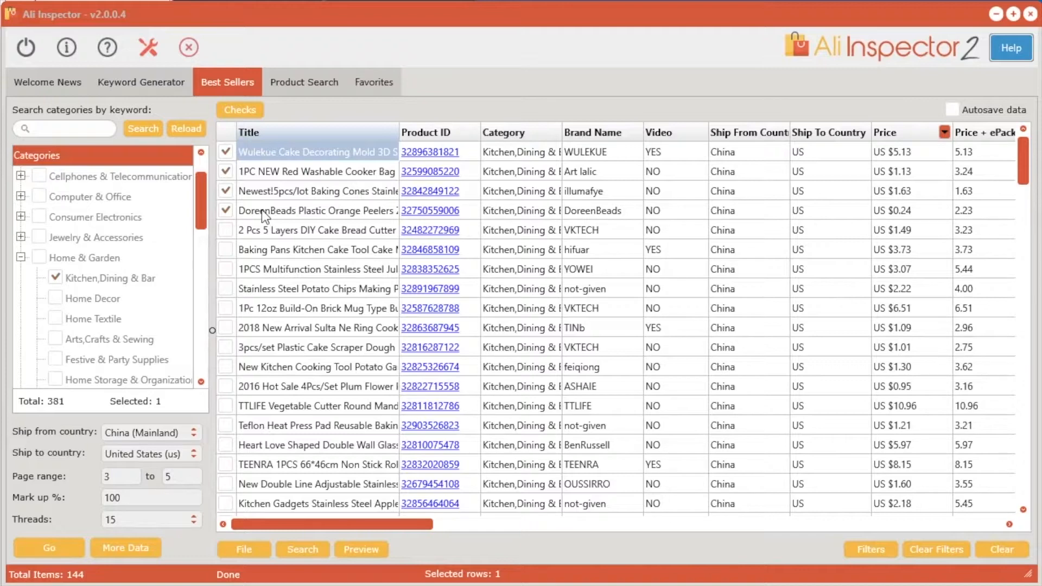
Step: Create a Shopify products import file for the first four products and save it as shopify-product-import.csv, replacing the existing file
right_click(261, 209)
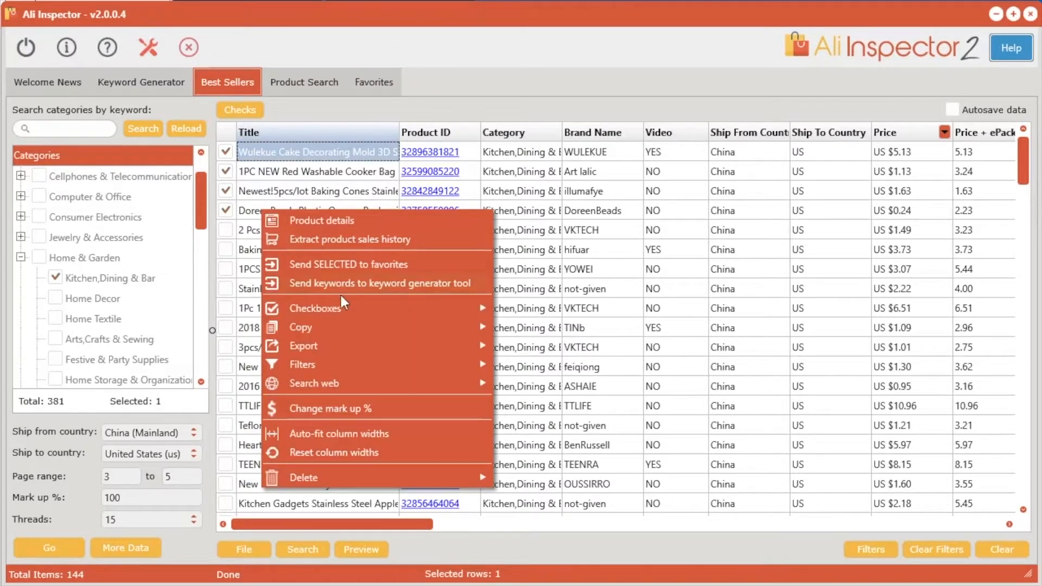
mouse_move(349, 340)
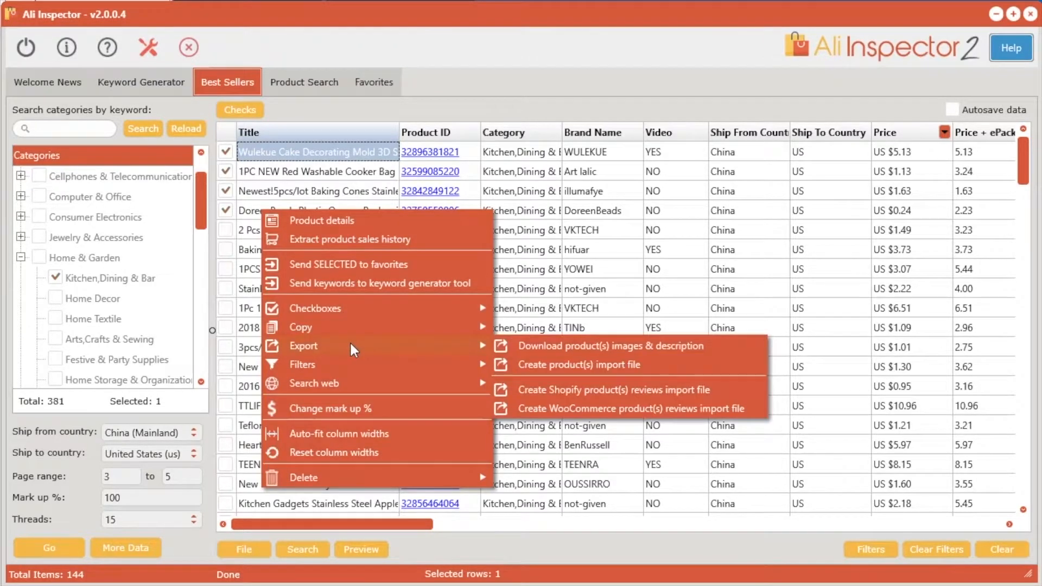
left_click(574, 365)
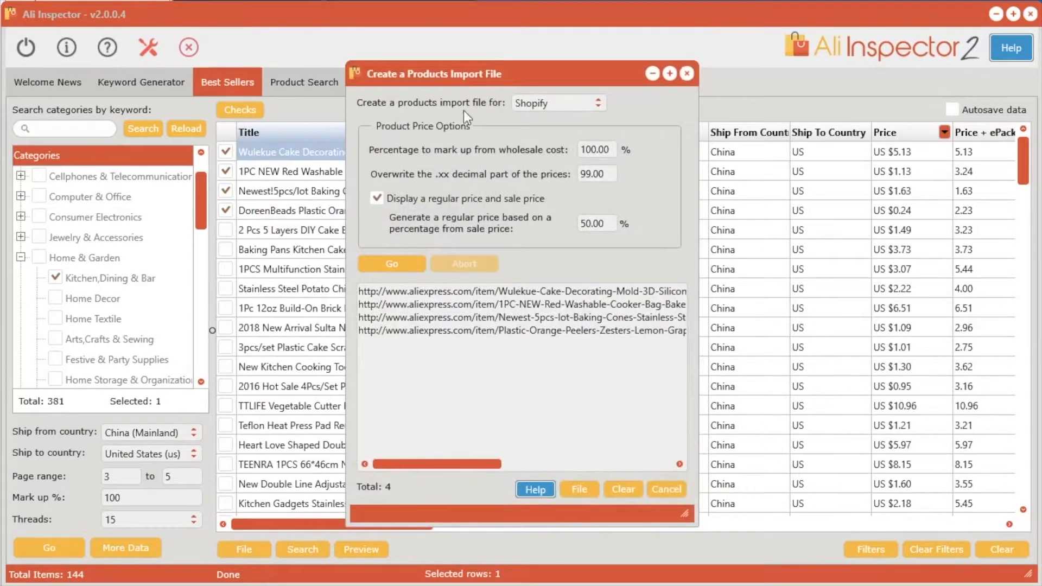
left_click(549, 100)
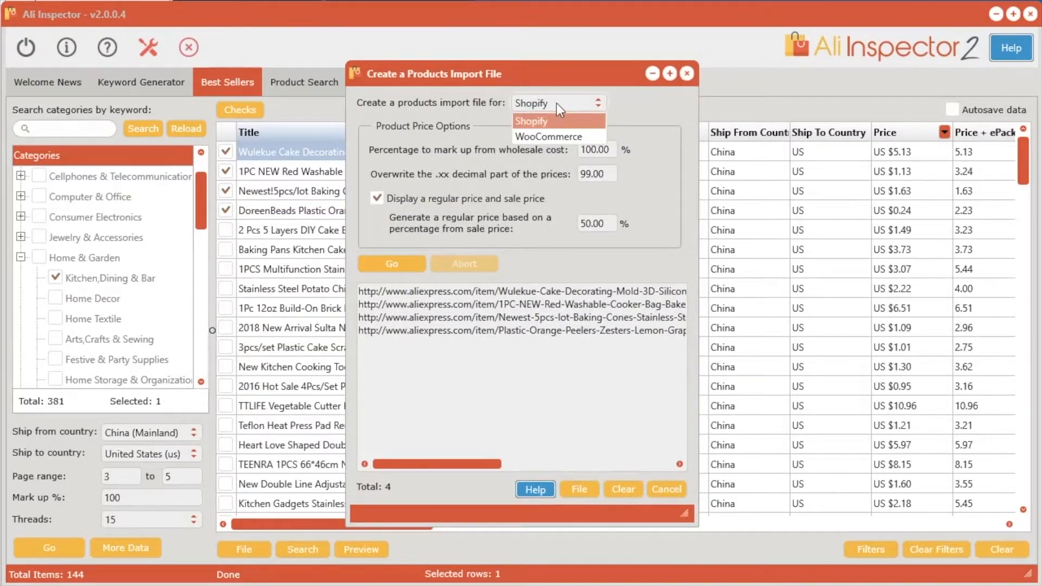
left_click(556, 103)
left_click(406, 266)
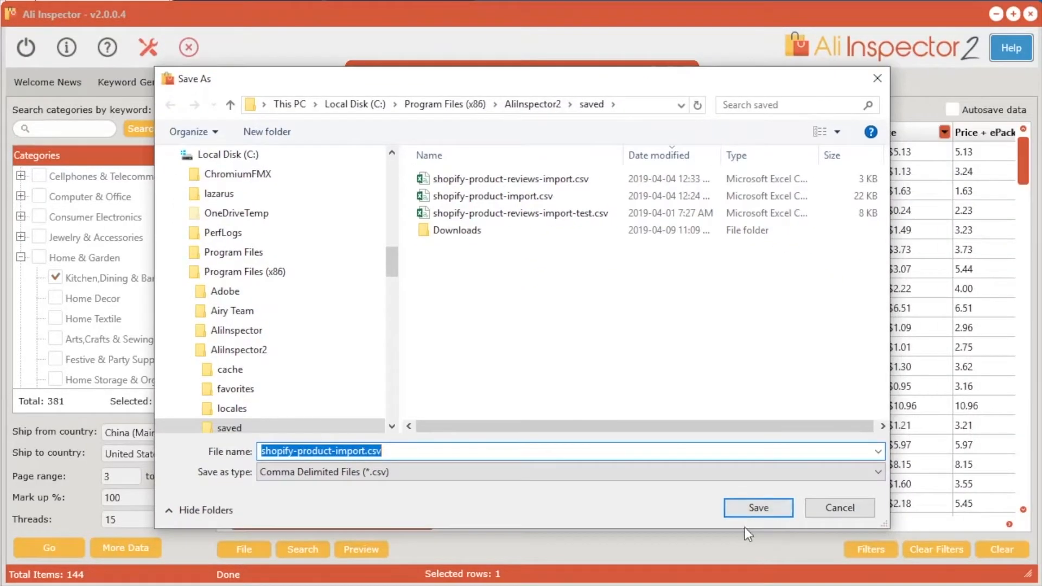
left_click(764, 505)
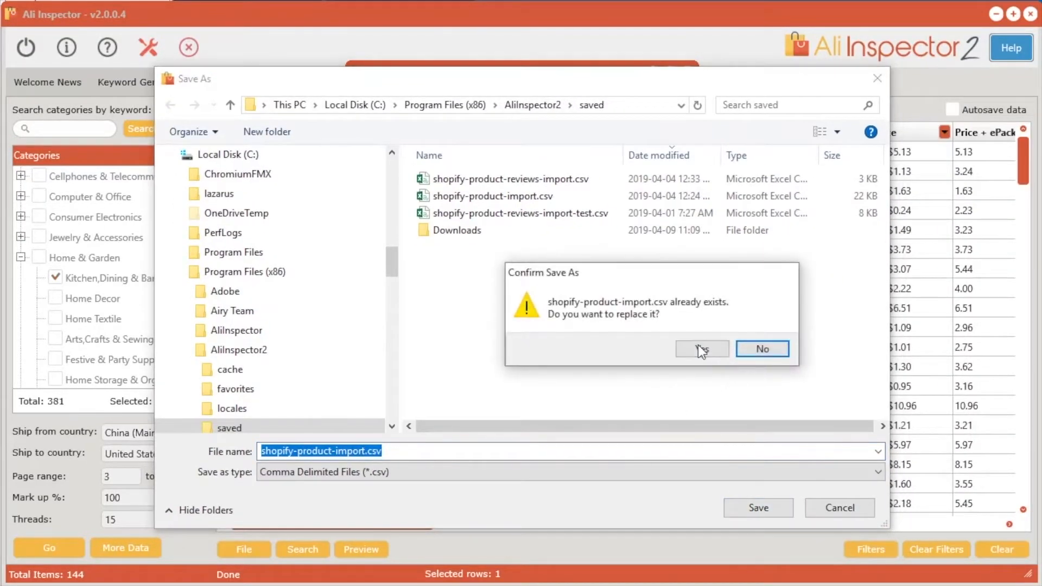
left_click(699, 346)
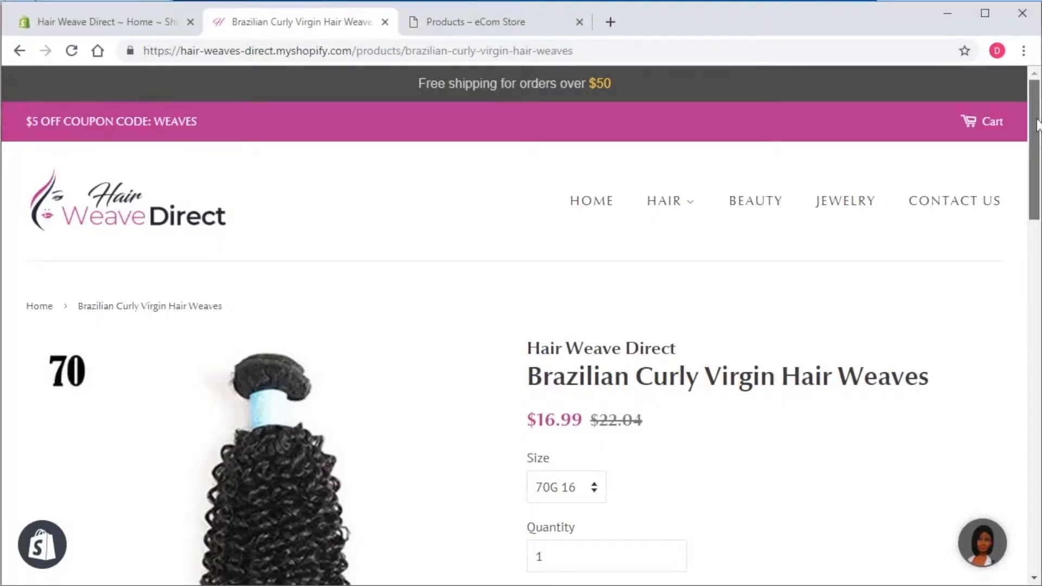
Step: Examine the Brazilian Curly Virgin Hair Weaves product page in the Shopify store, including its price, size option and description
scroll(1038, 138, "down", 2)
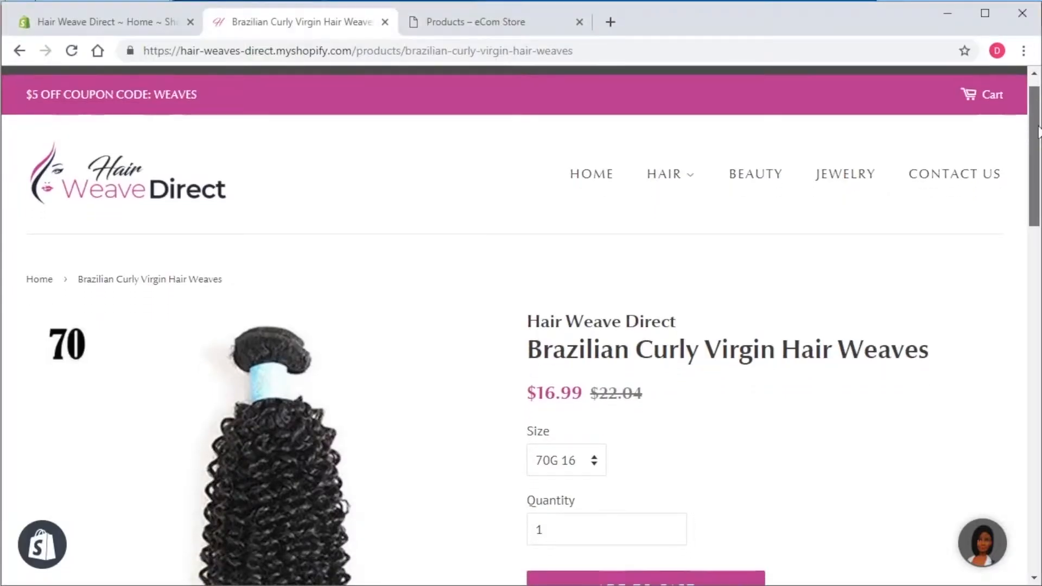
left_click_drag(1038, 138, 1038, 190)
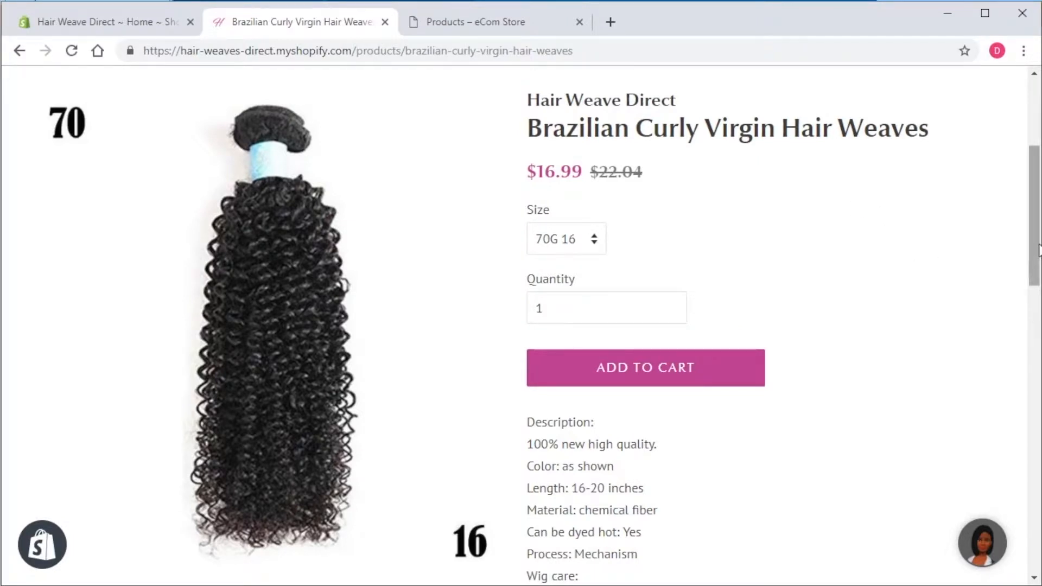
left_click_drag(1036, 247, 1036, 219)
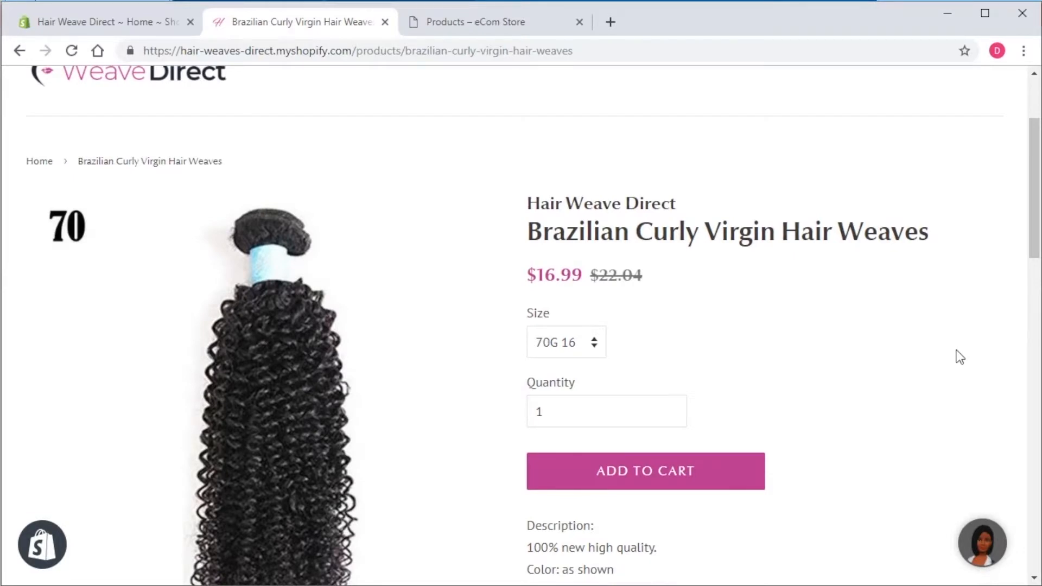
left_click_drag(1037, 244, 1036, 260)
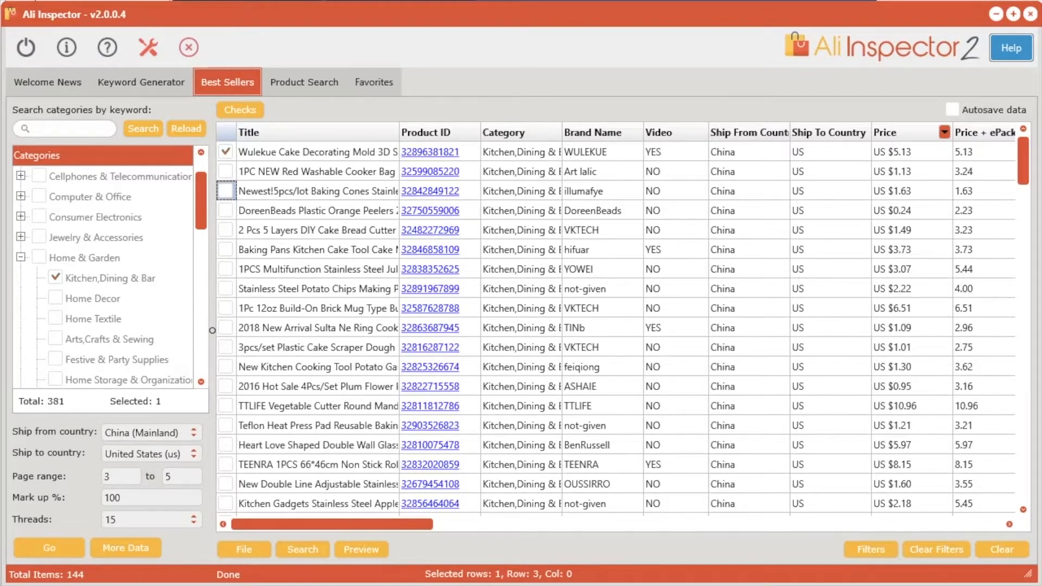
Step: In Ali Inspector, set up a Shopify reviews import for the Wulekue mold, linked to mystore.com/products/my-awesome-product, with only manually approved reviews with images
left_click(323, 151)
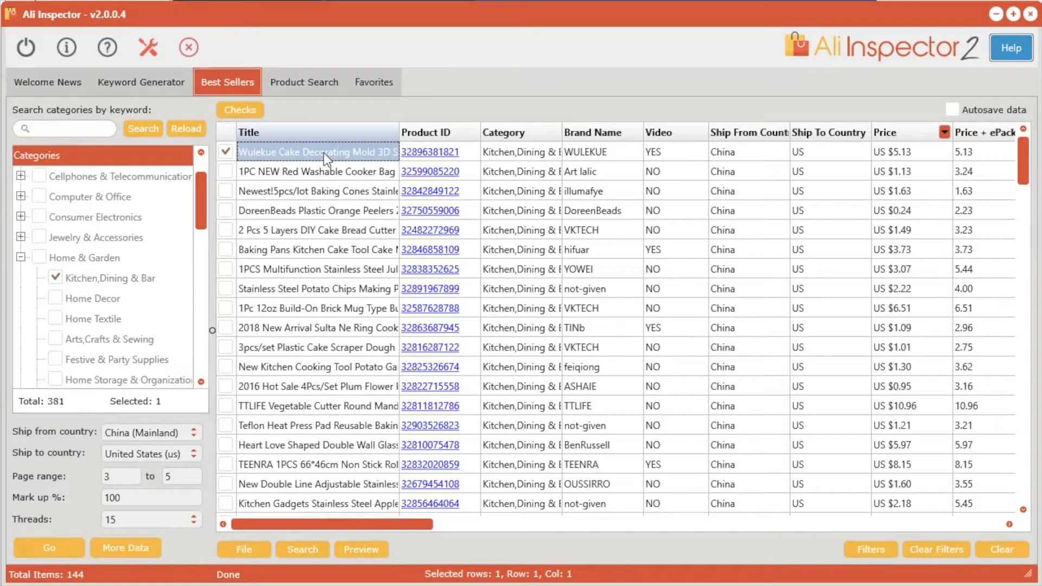
right_click(323, 152)
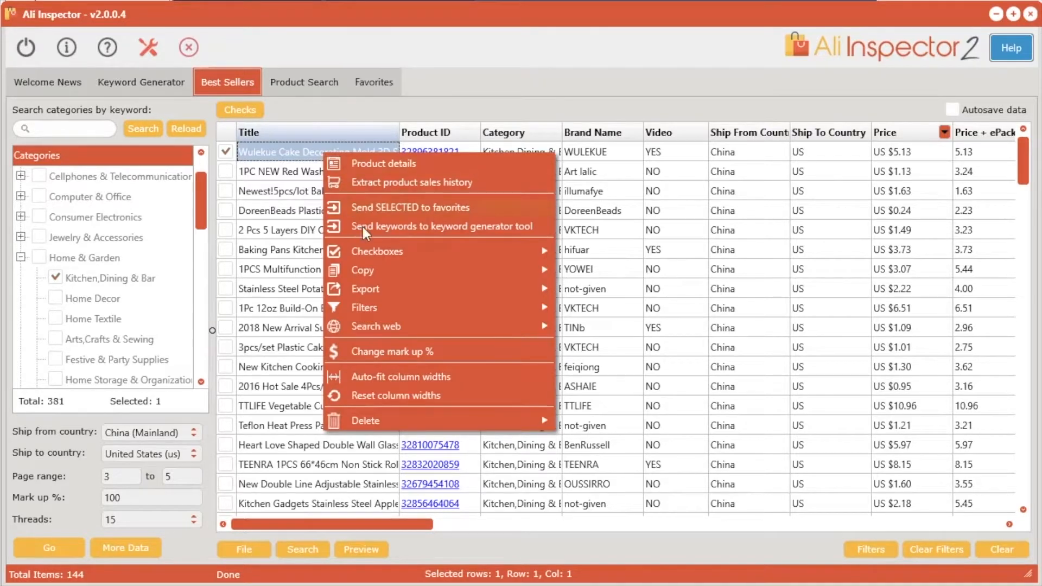
mouse_move(382, 292)
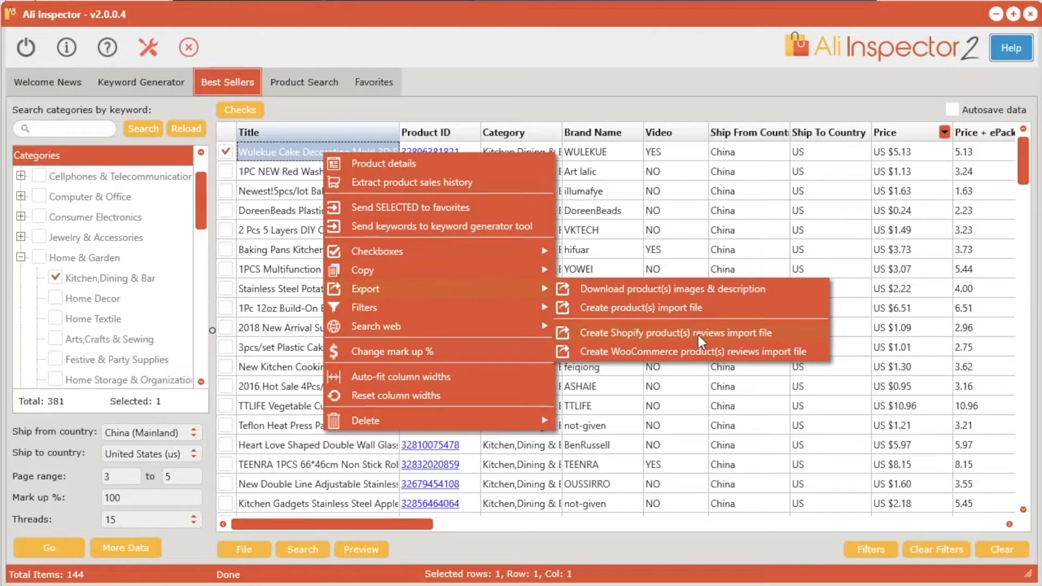
left_click(666, 332)
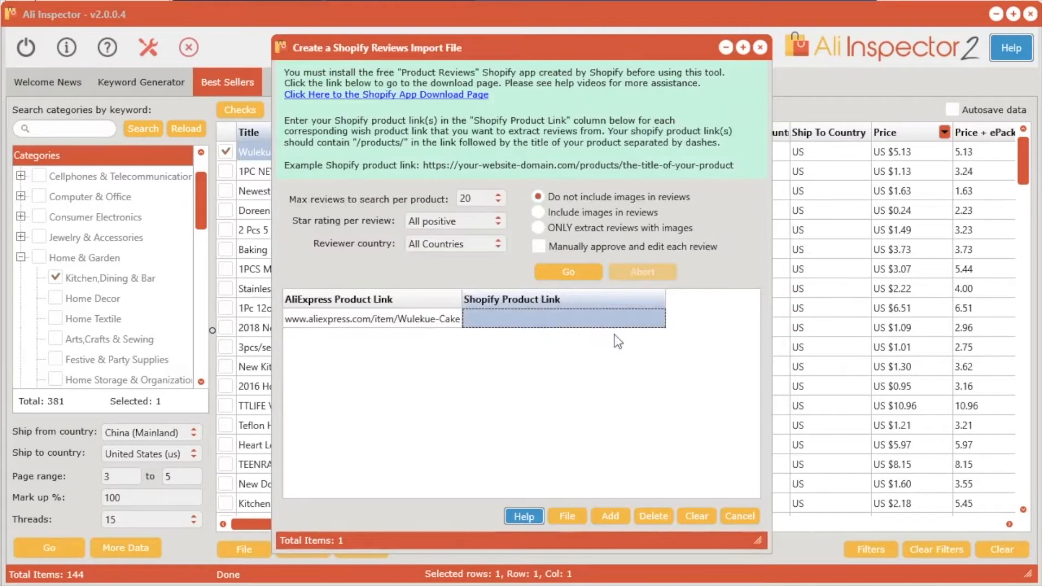
double_click(523, 318)
key("ctrl+v")
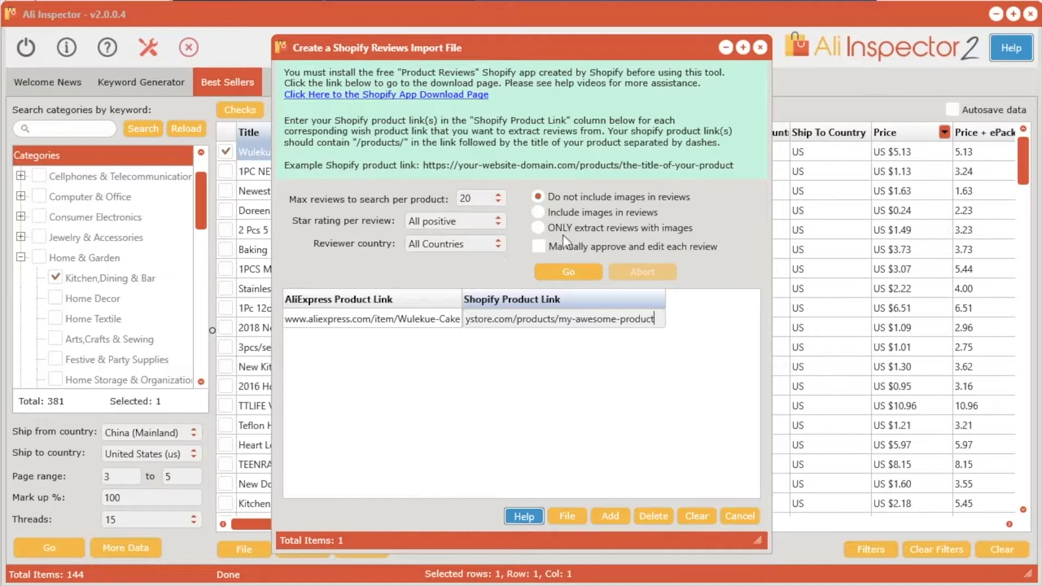
left_click(539, 227)
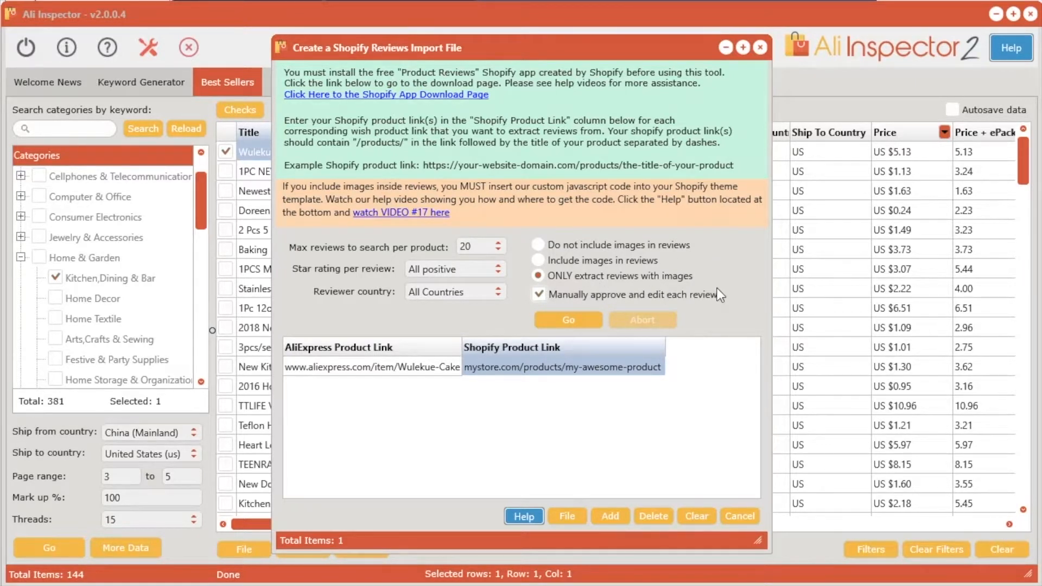
Step: Start extracting the reviews into shopify-product-reviews-import.csv, replacing the existing file, and accept the first review
left_click(568, 320)
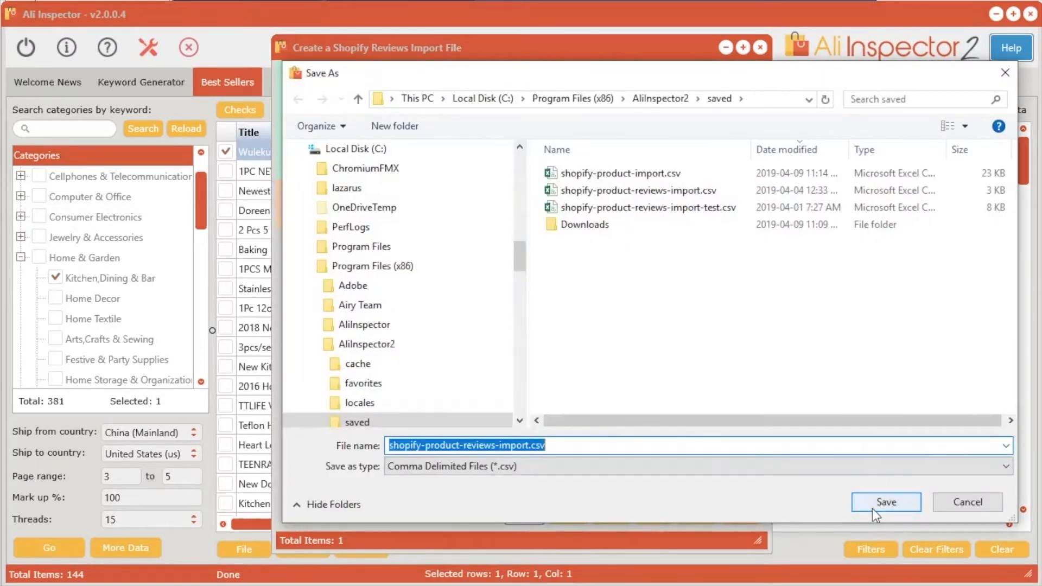
left_click(872, 510)
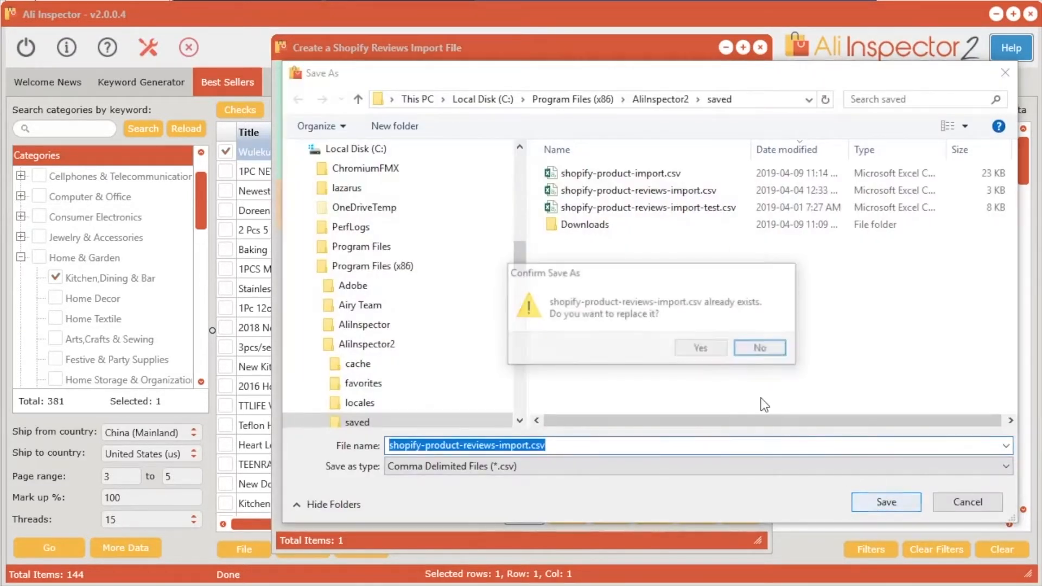
left_click(709, 351)
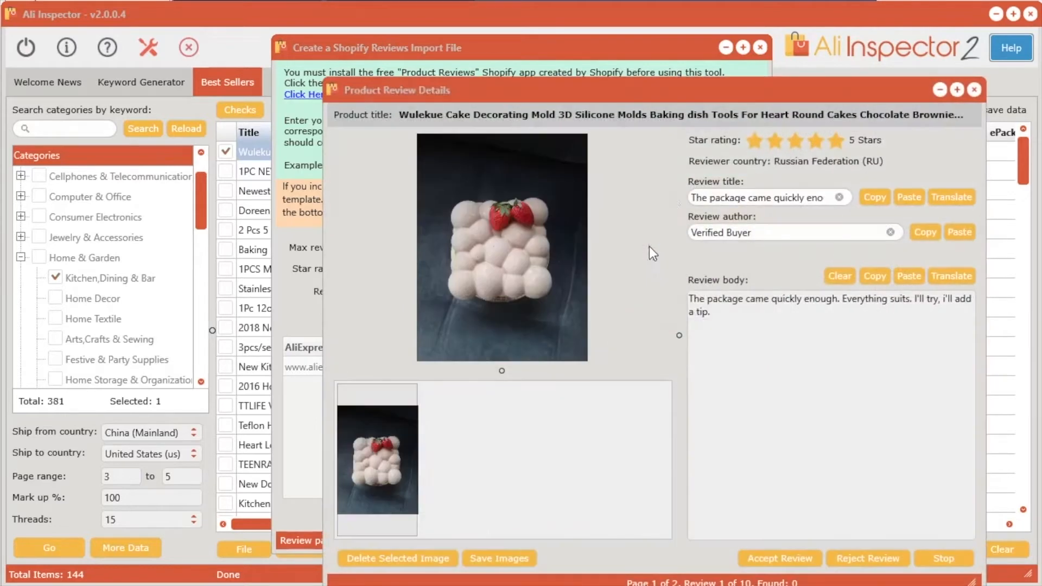
left_click_drag(691, 94, 587, 58)
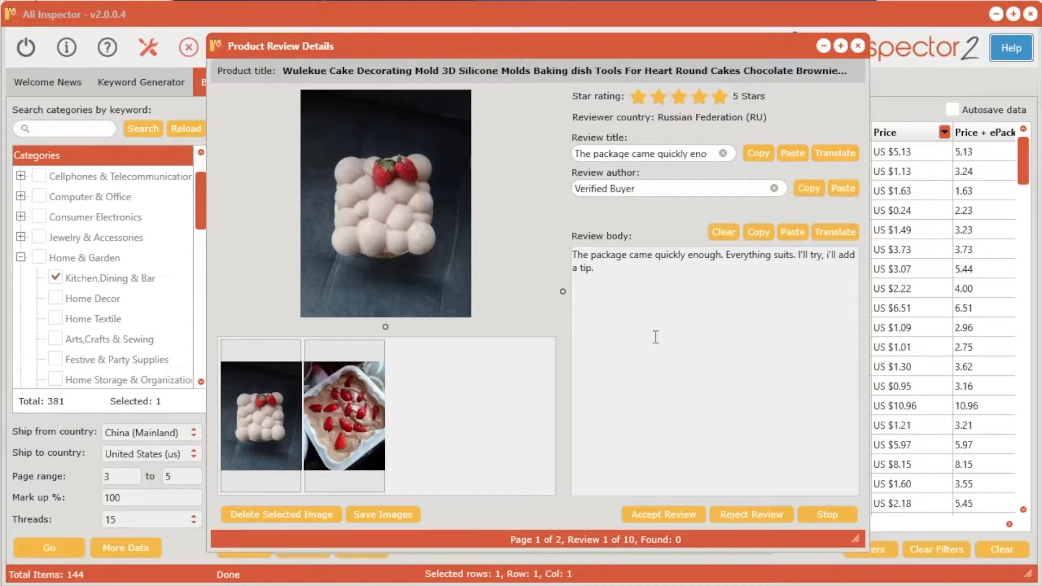
left_click(674, 516)
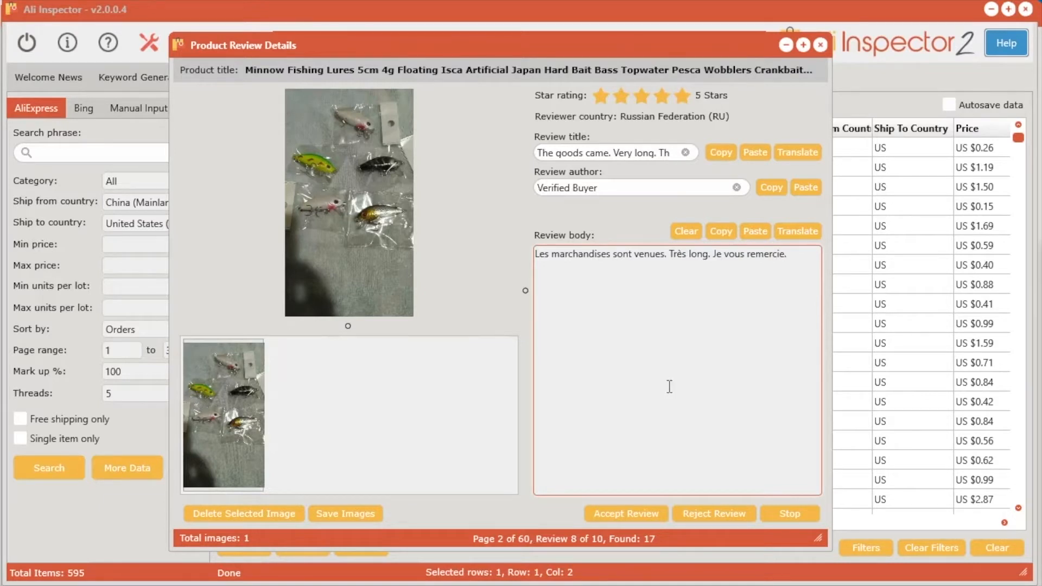
Step: Translate the fishing lure review's French body into English with Google Translate and replace the review body with the copied translation
left_click_drag(798, 255, 532, 244)
left_click(632, 329)
left_click(797, 233)
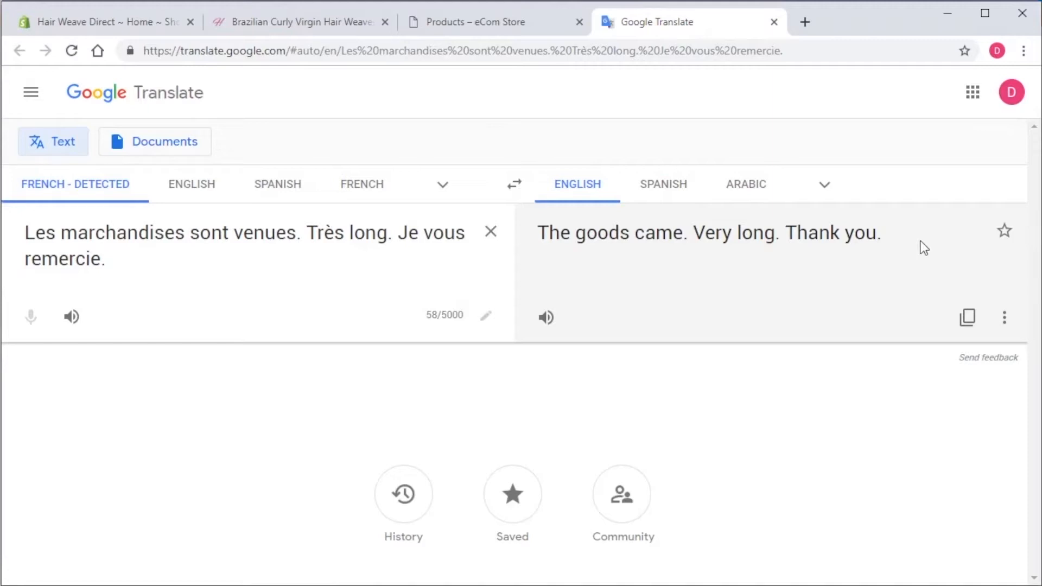
left_click(968, 318)
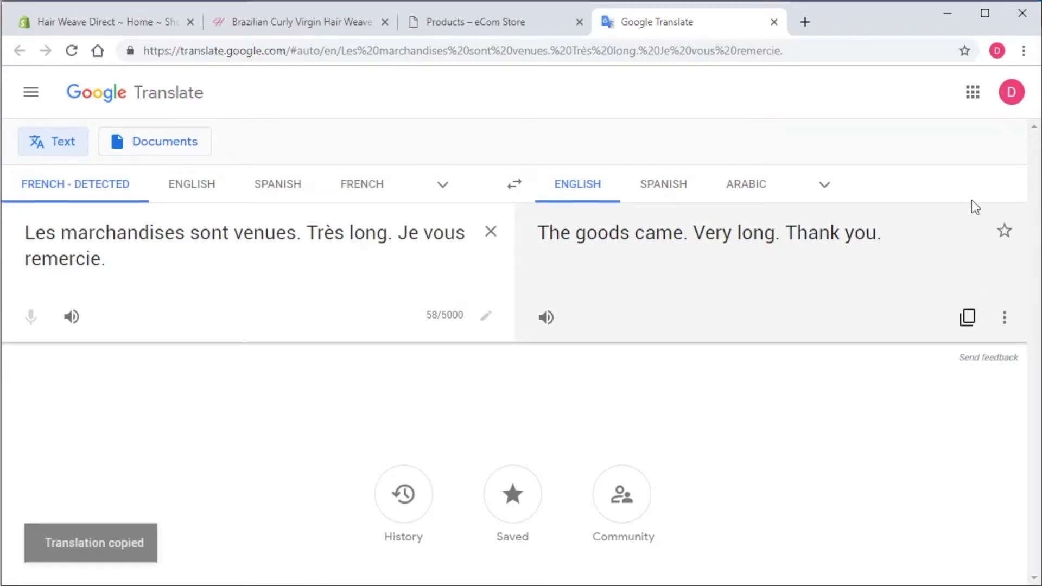
left_click(948, 13)
left_click(760, 232)
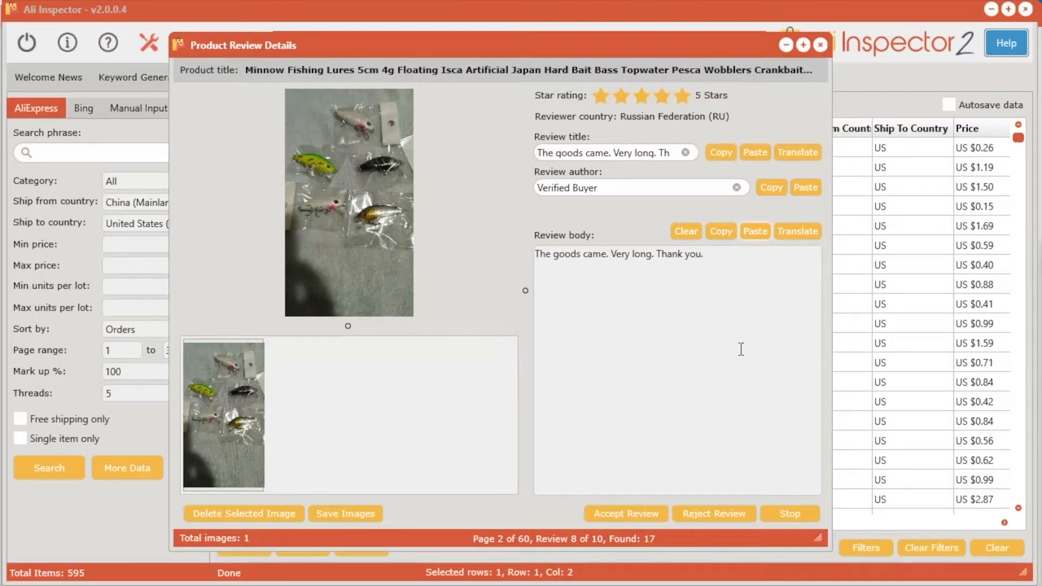
Step: Open the word-by-word editor for the translated review body, select the word "Very" and close the editor
left_click(621, 311)
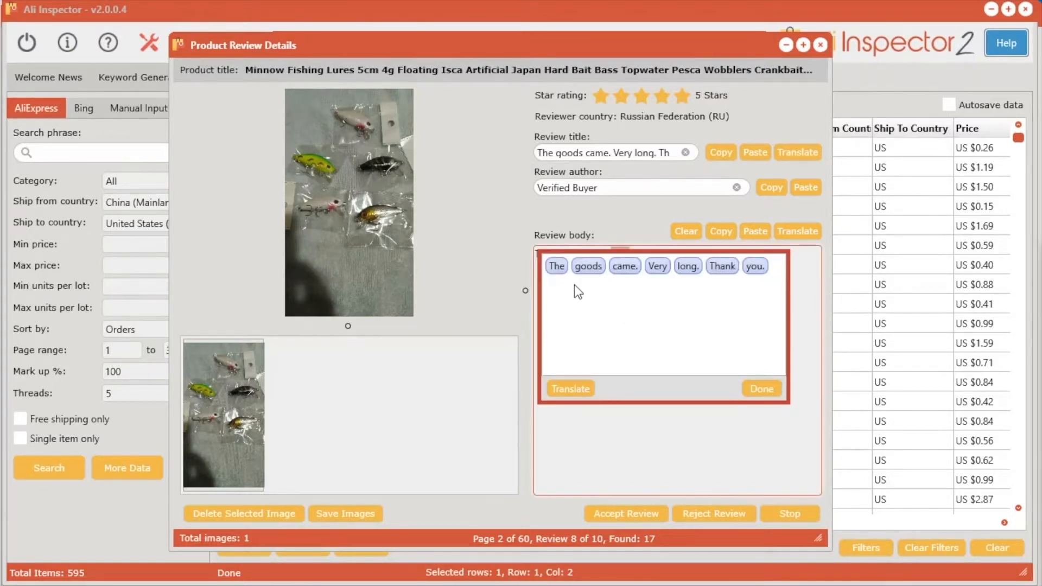
left_click(658, 268)
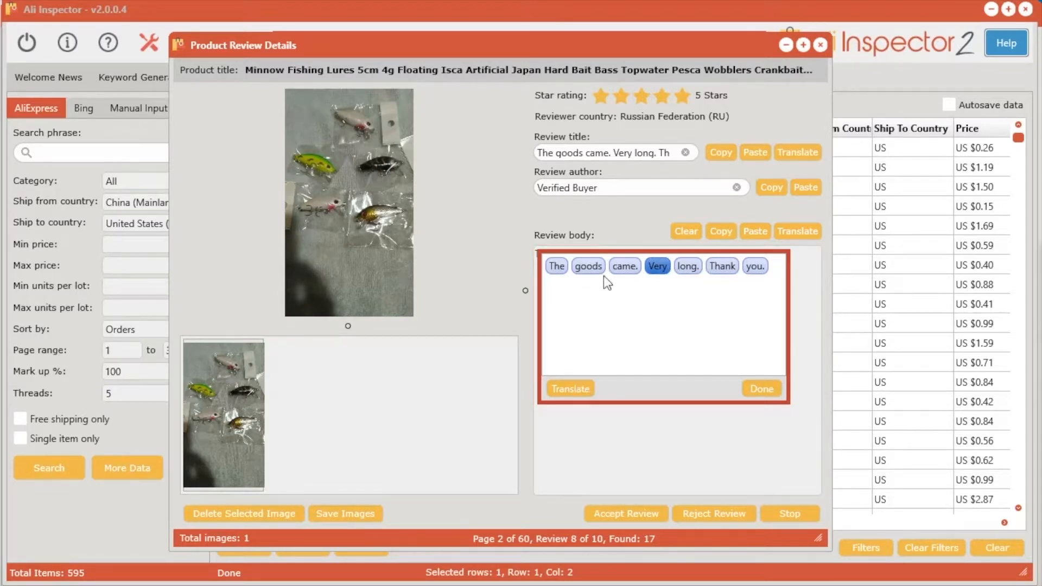
left_click(761, 389)
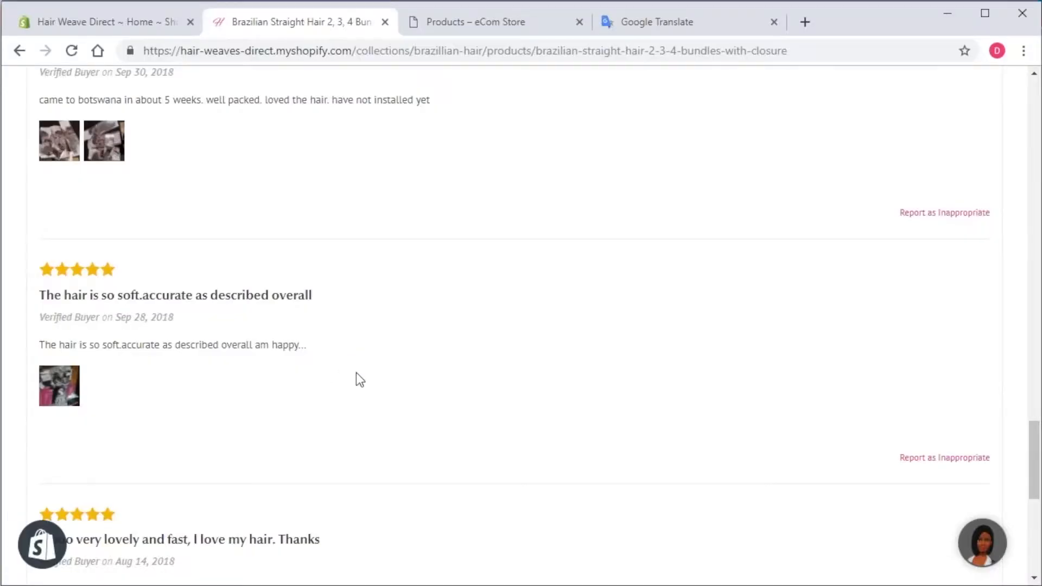
Step: On the Brazilian straight hair product page in the browser, view both images of the Botswana review and close the enlarged picture
scroll(356, 372, "up", 3)
scroll(359, 372, "up", 1)
scroll(365, 371, "down", 3)
left_click(118, 235)
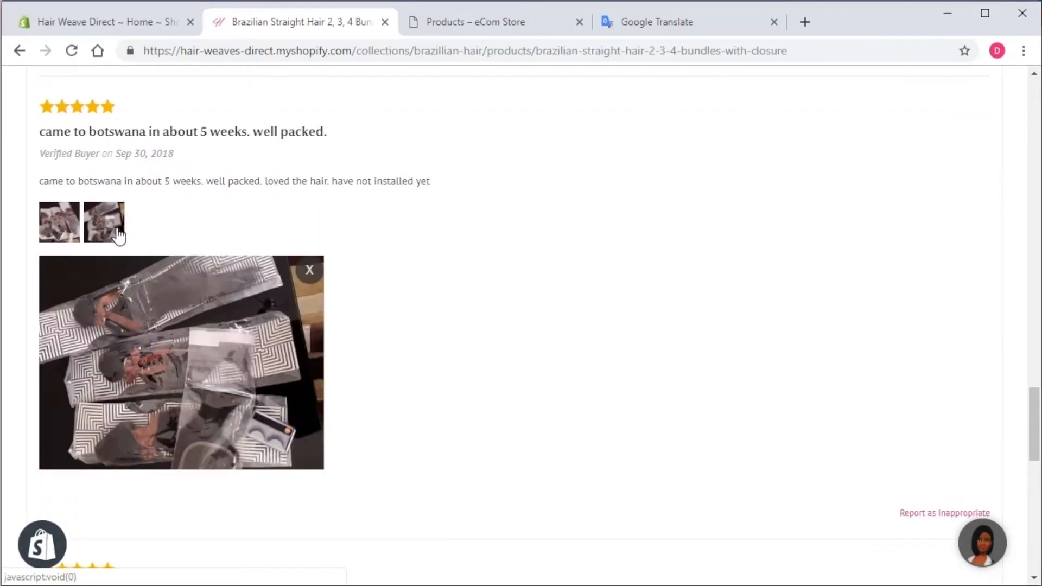
left_click(65, 232)
left_click(318, 276)
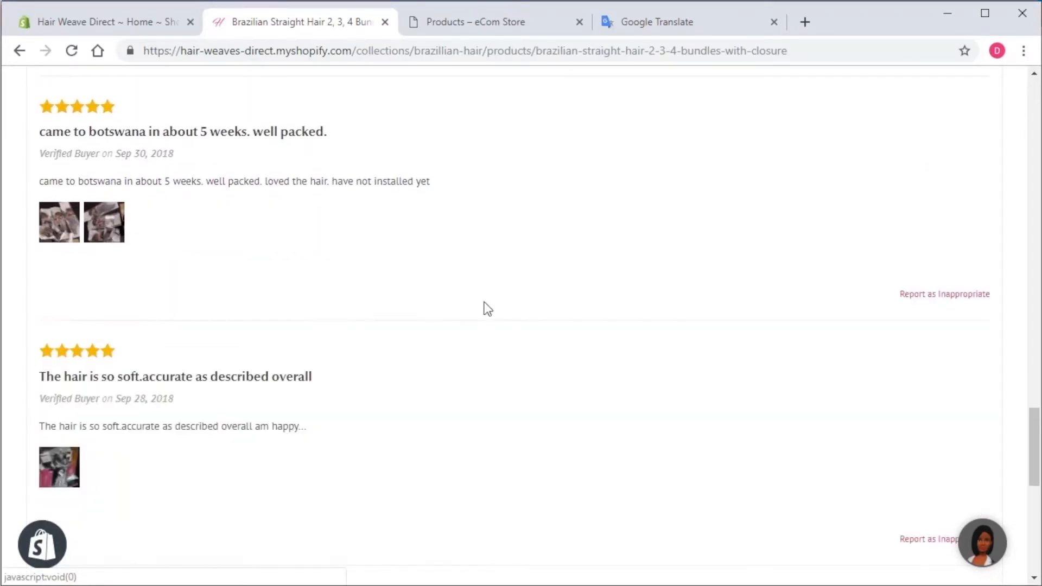
Step: Look through the remaining customer reviews on the page and view the image attached to "The hair is so soft" review
scroll(484, 304, "down", 5)
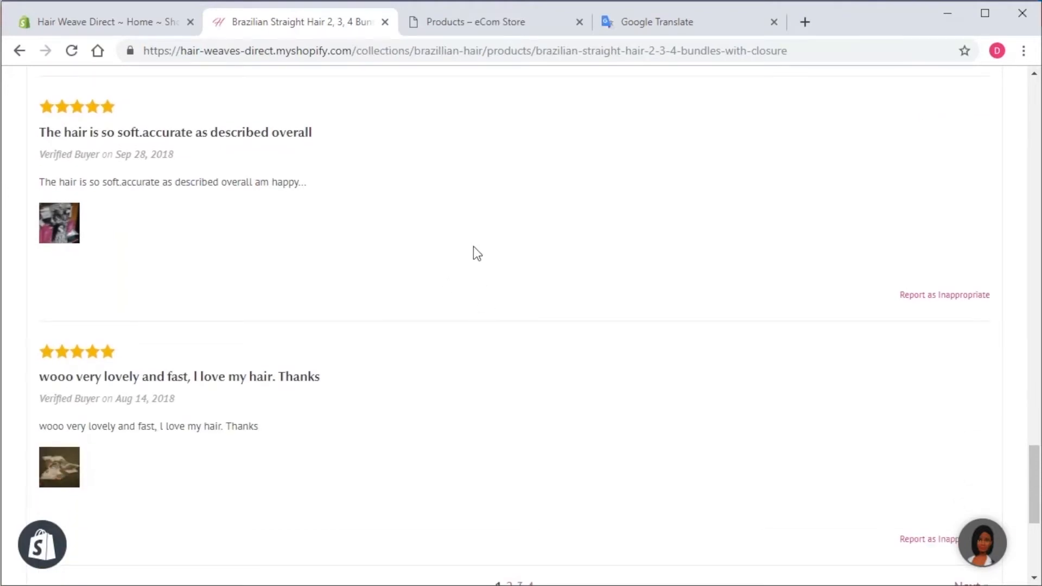
scroll(474, 246, "up", 1)
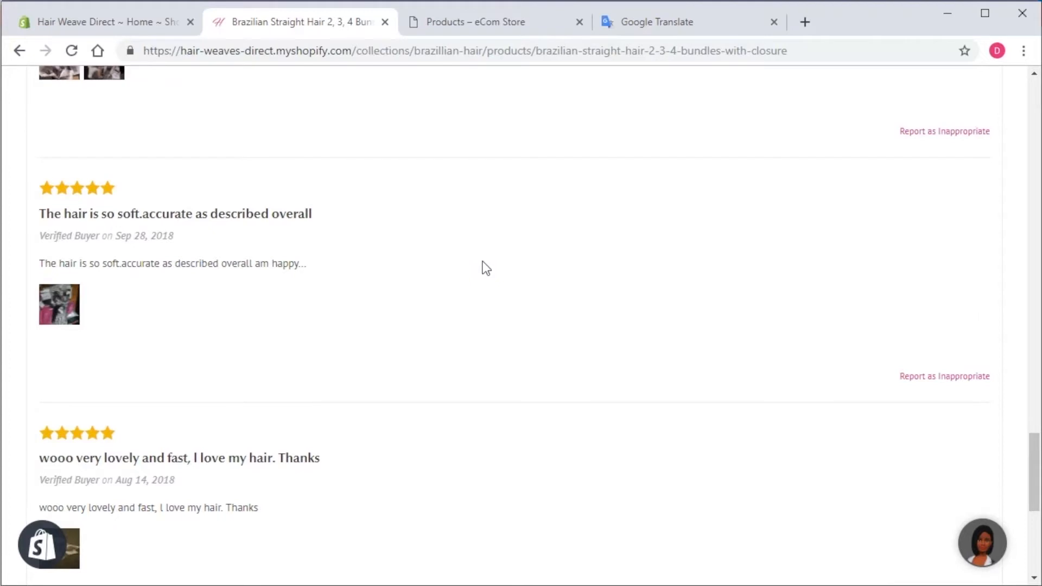
scroll(485, 268, "down", 1)
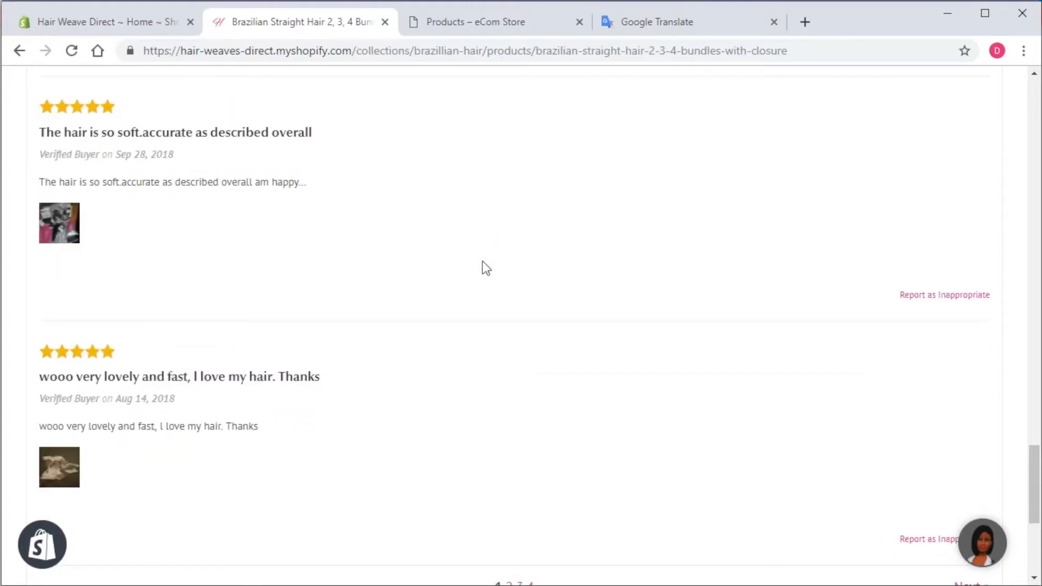
scroll(478, 261, "down", 1)
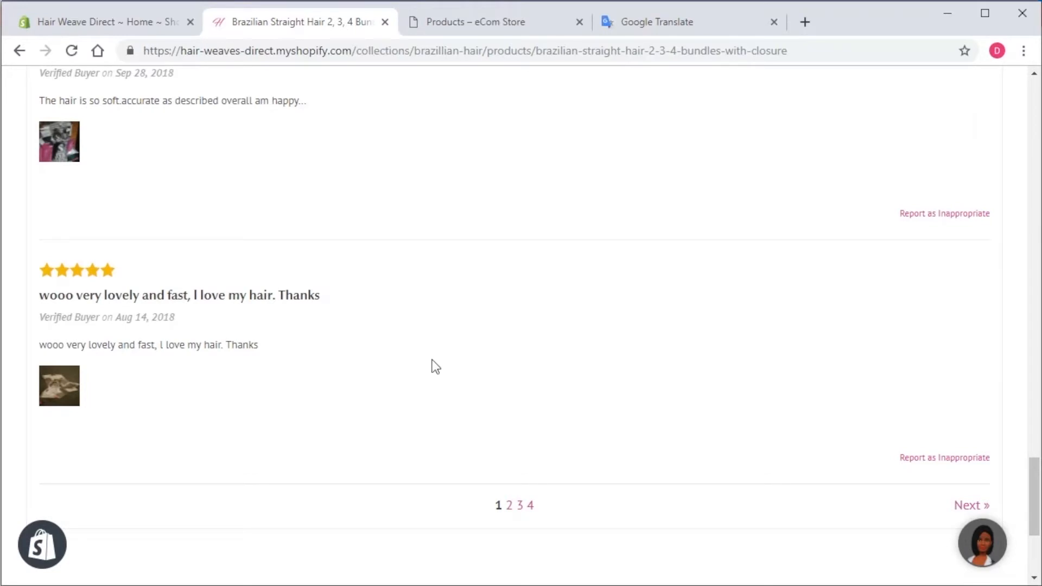
scroll(449, 320, "down", 1)
scroll(449, 312, "up", 1)
scroll(396, 302, "up", 1)
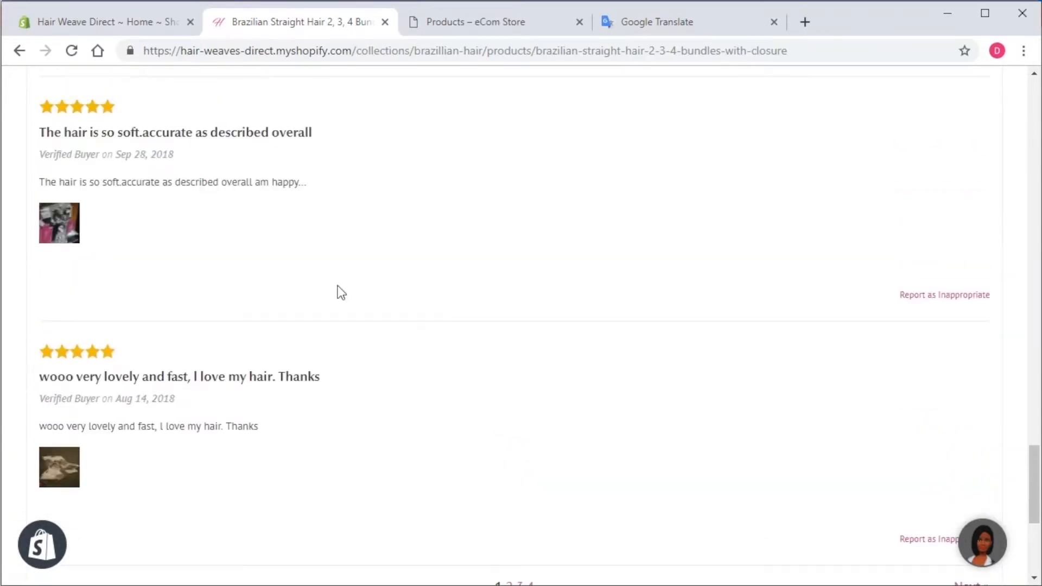
left_click(67, 224)
left_click(260, 280)
scroll(472, 336, "up", 4)
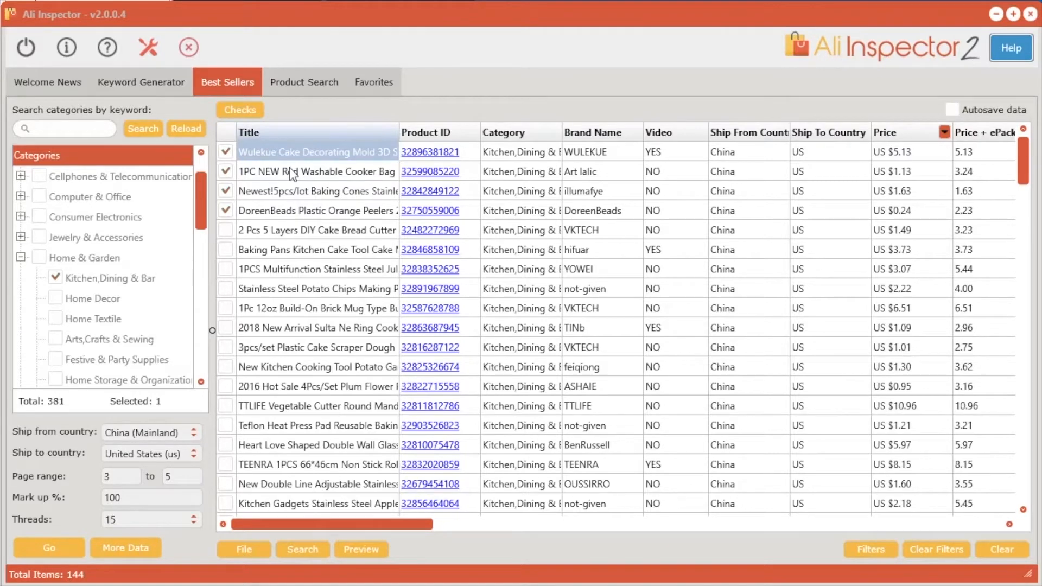
Step: In Ali Inspector's best sellers, send the four checked products to a new favorites group named kitchen
left_click(375, 83)
left_click(225, 83)
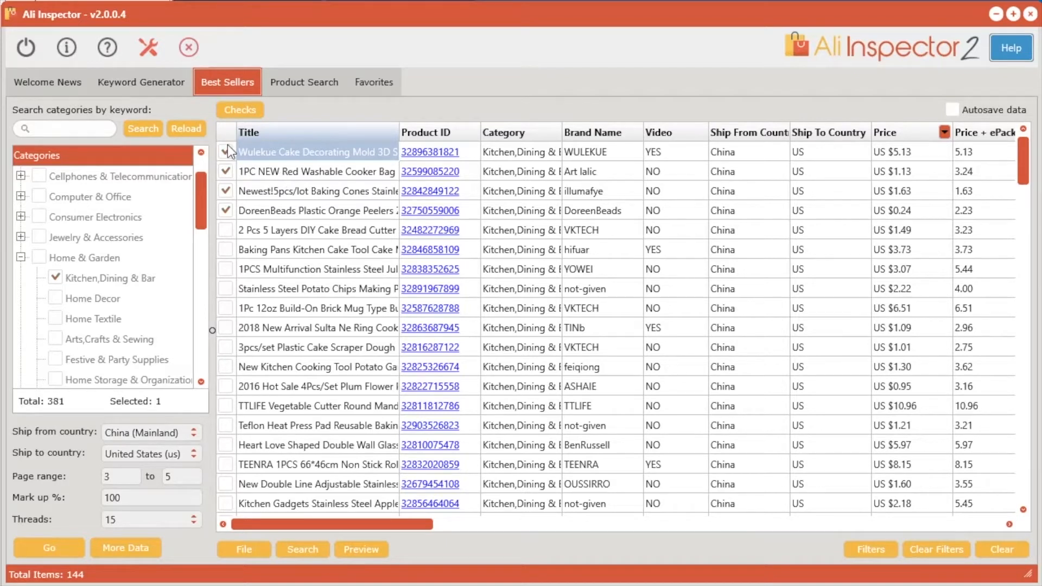
right_click(313, 191)
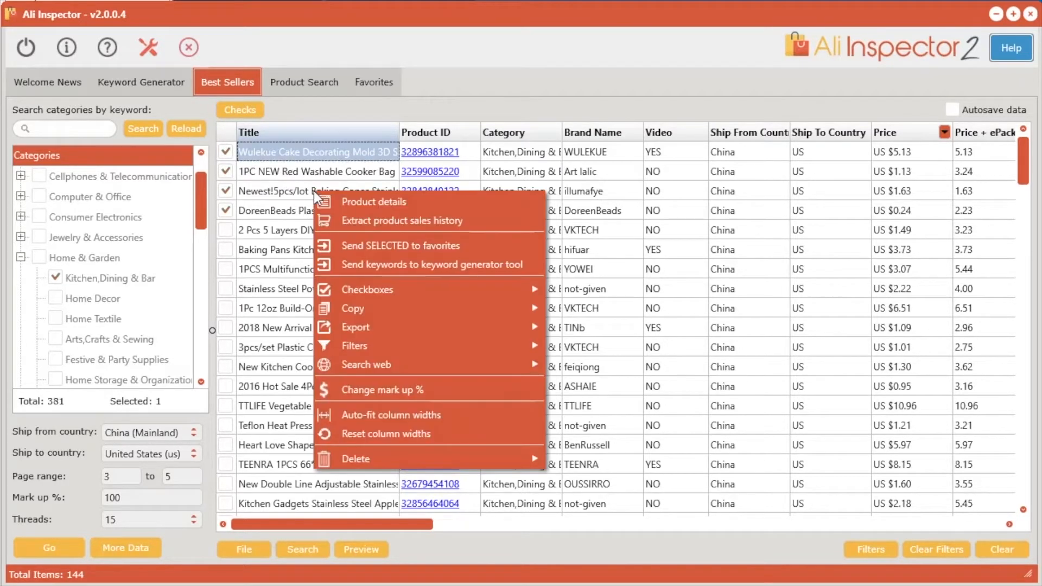
left_click(383, 247)
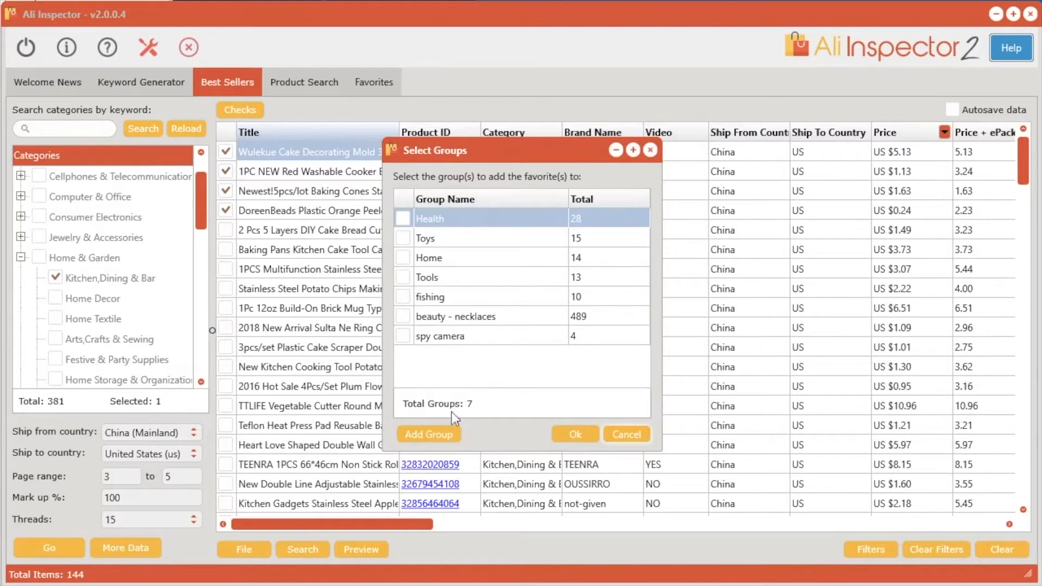
left_click(438, 432)
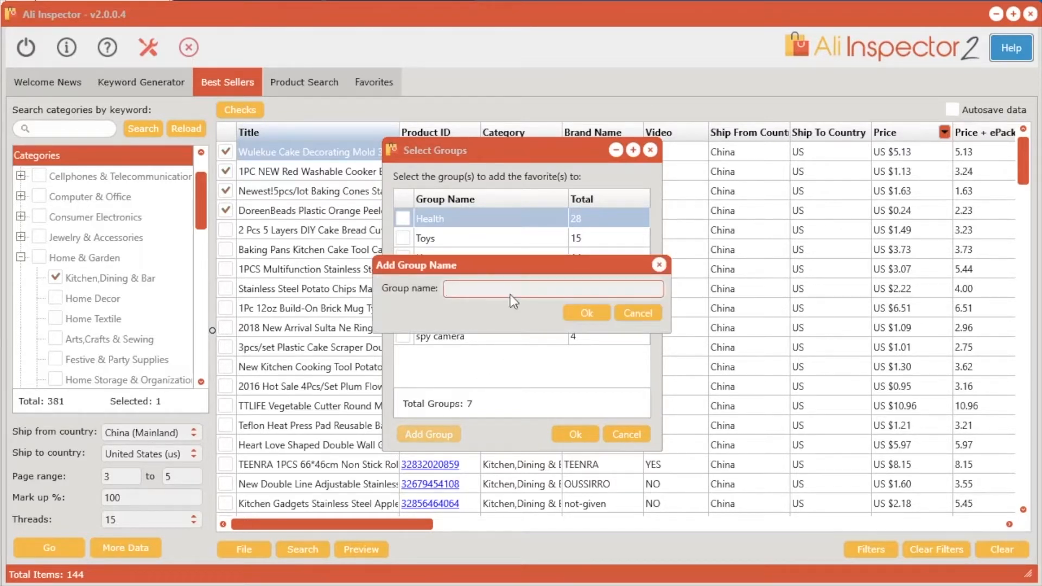
type("kitchen")
left_click(574, 314)
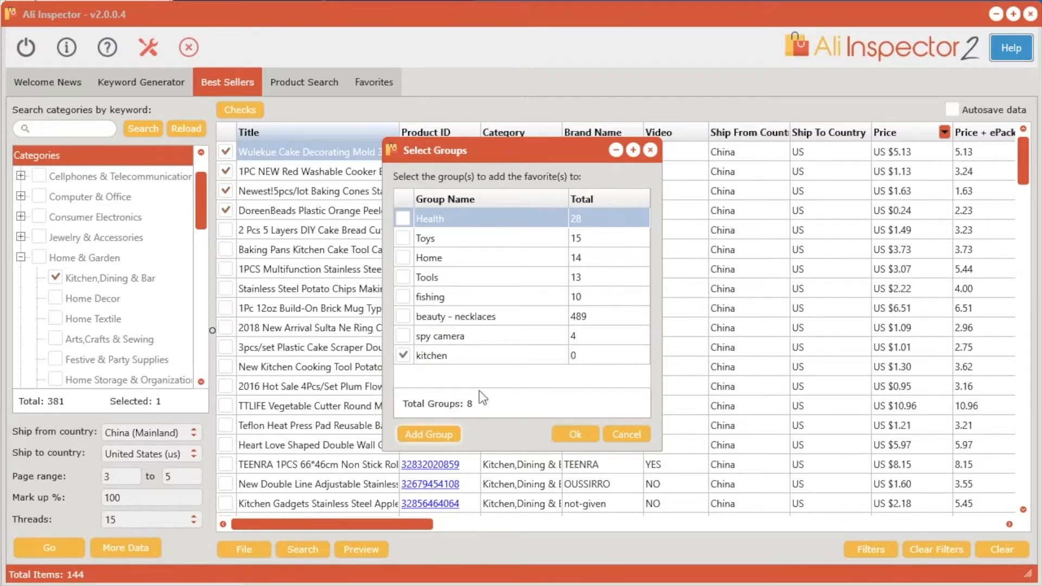
left_click(575, 434)
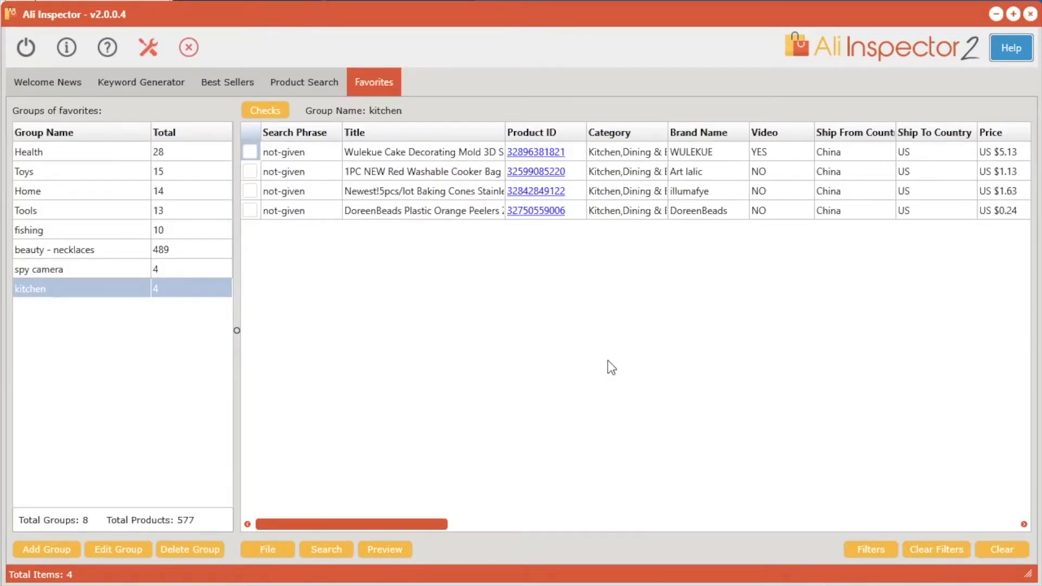
Step: Look through the spy camera, beauty - necklaces, fishing and Tools favorites groups, and return to the kitchen group
left_click(100, 270)
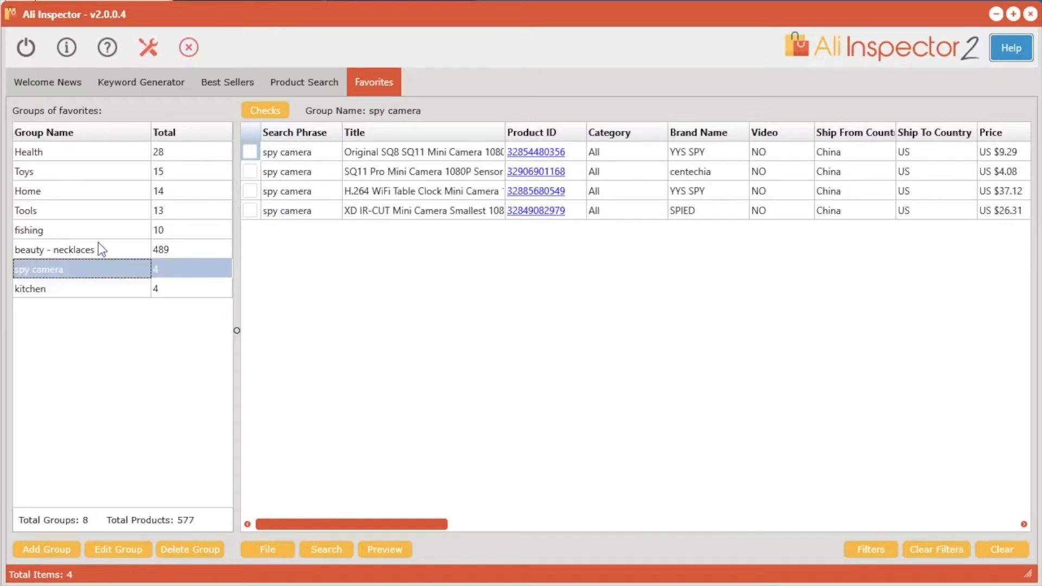
left_click(99, 250)
left_click(97, 231)
left_click(94, 211)
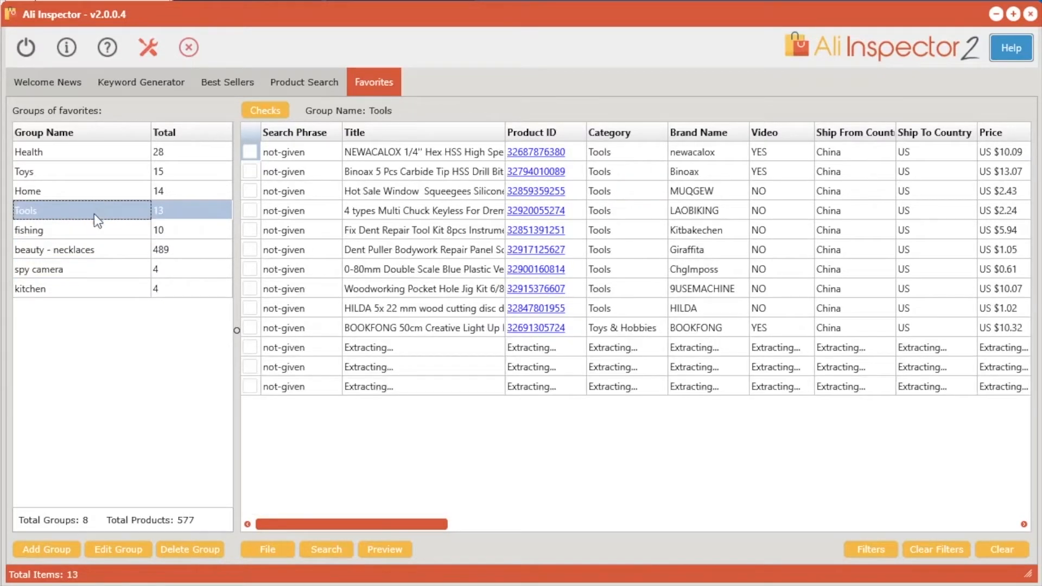
left_click(107, 288)
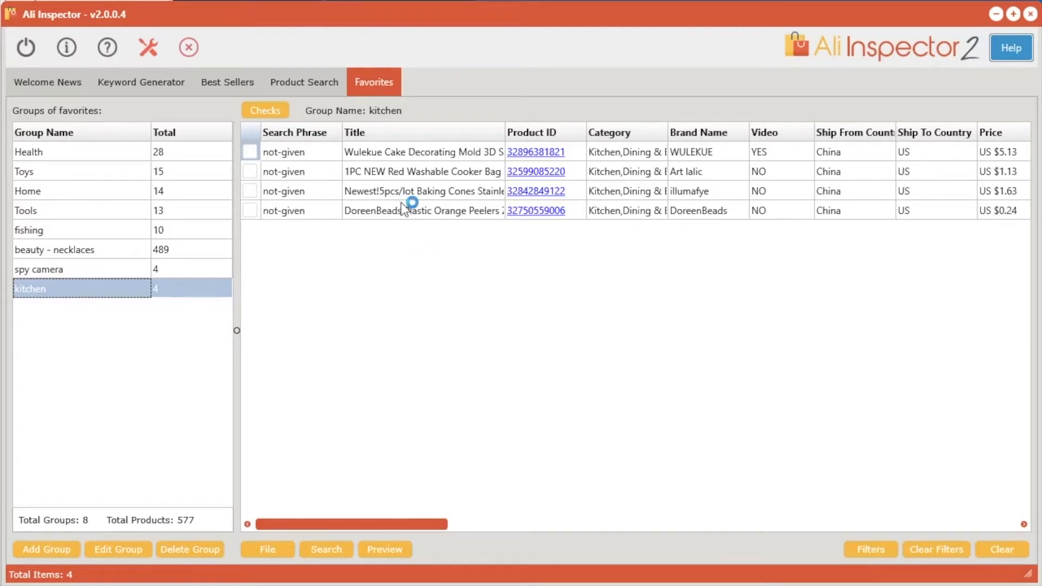
Step: Extract more data for all rows of the kitchen favorites group using 5 download threads
mouse_move(395, 524)
left_mouse_down()
mouse_move(698, 543)
mouse_move(391, 538)
left_mouse_up()
right_click(429, 168)
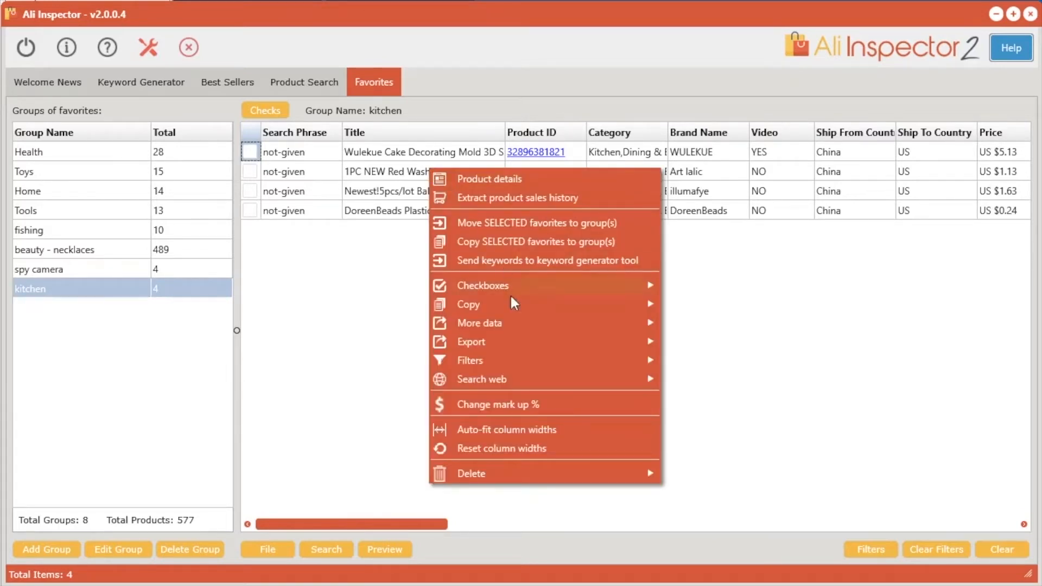
mouse_move(528, 322)
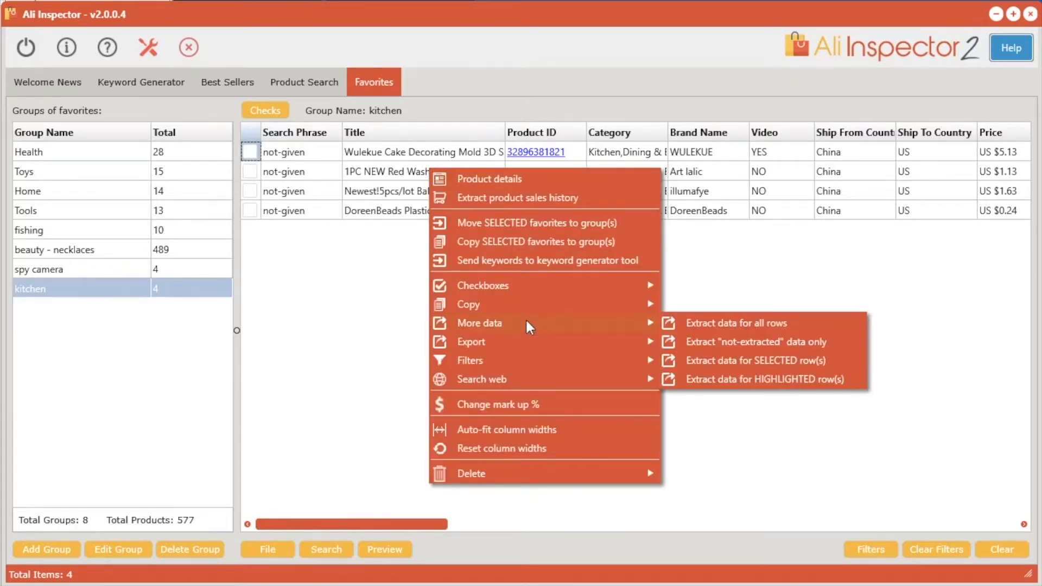
left_click(705, 323)
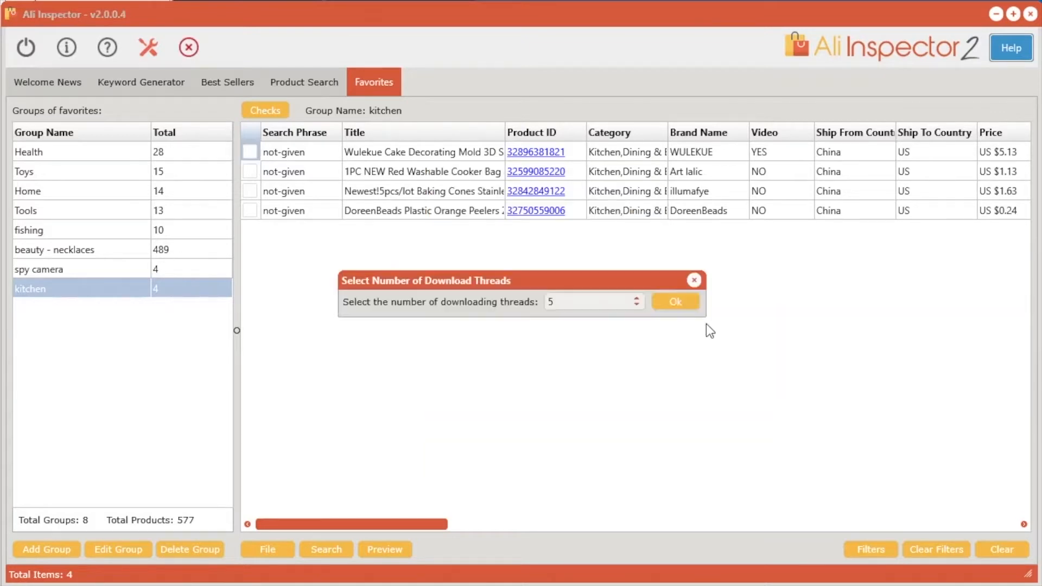
left_click(673, 304)
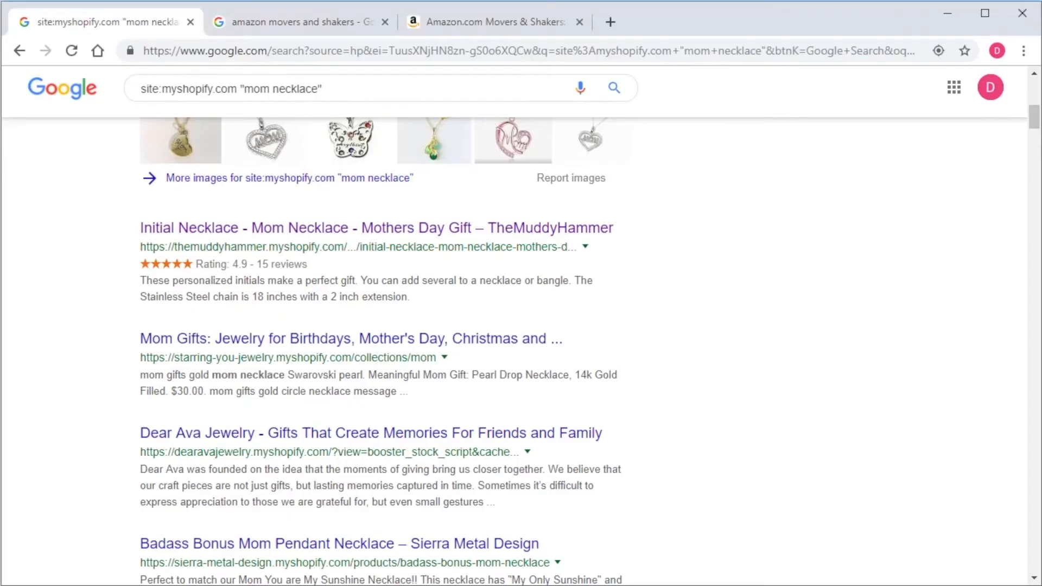
Step: In the browser, review the Google results for site:myshopify.com "mom necklace" and open TheMuddyHammer's Initial Necklace result in a new tab
scroll(732, 298, "up", 8)
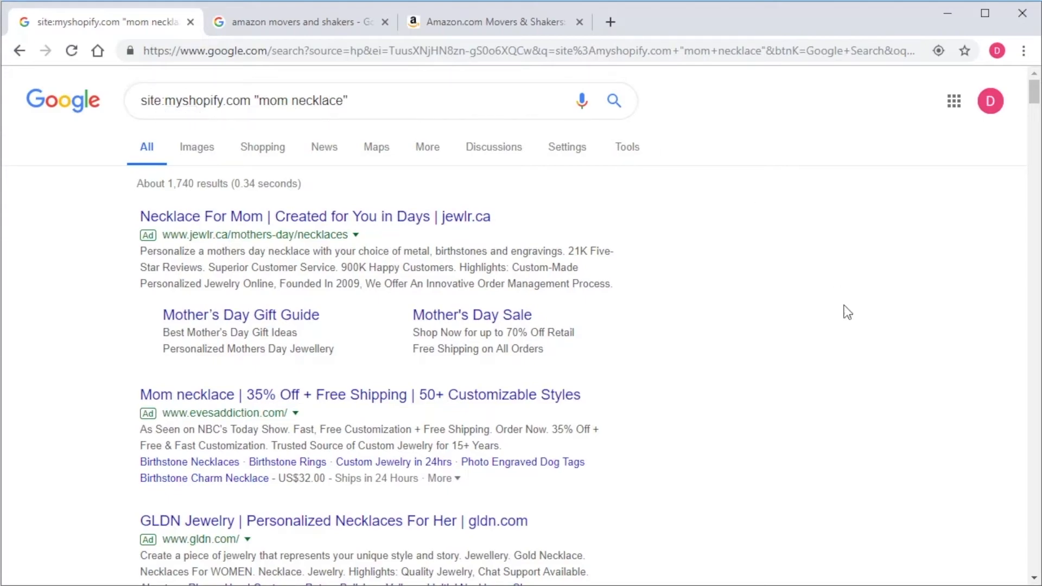
scroll(796, 400, "down", 8)
scroll(796, 410, "down", 12)
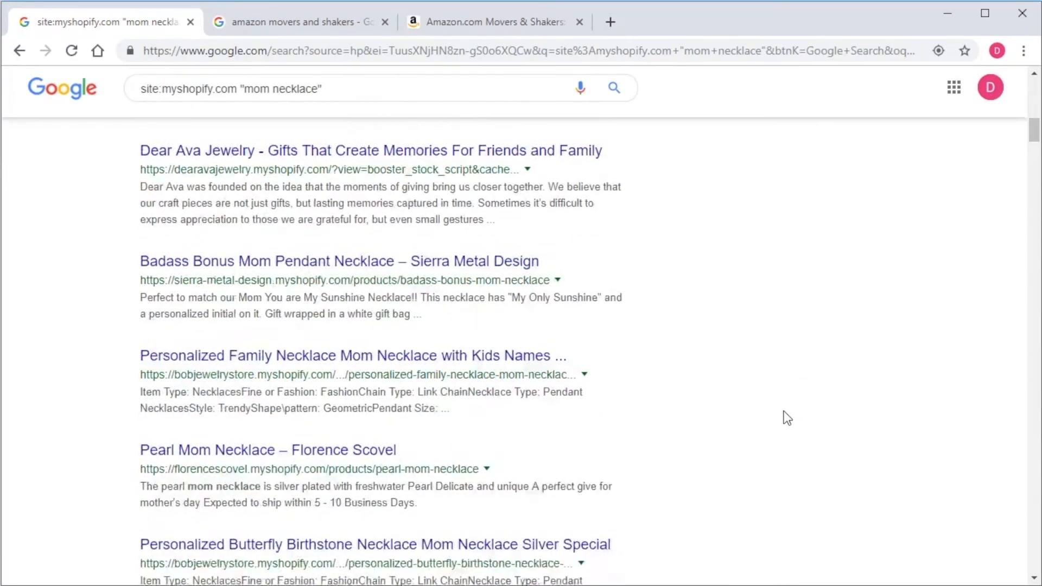
scroll(766, 409, "up", 13)
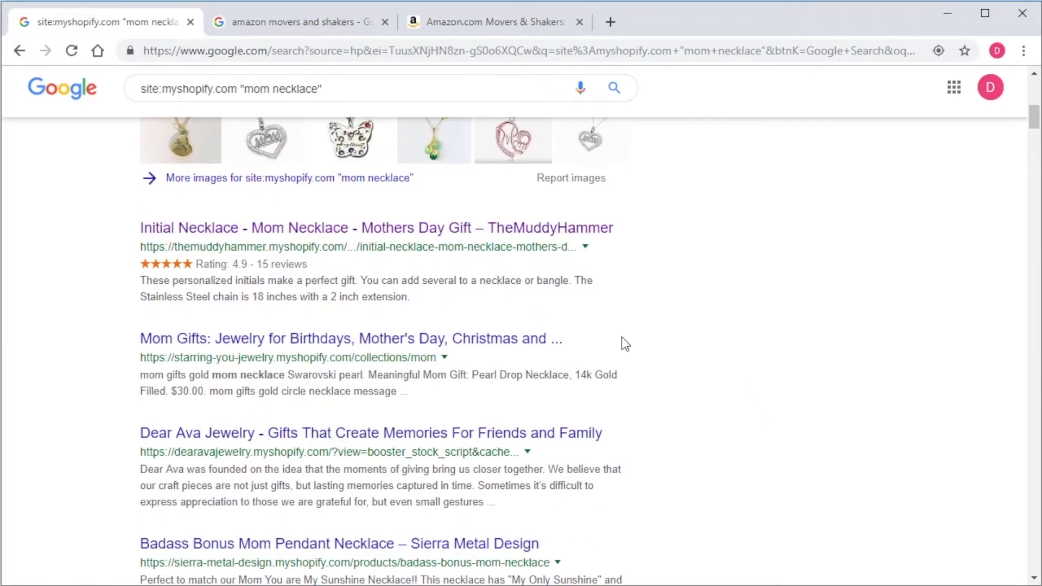
middle_click(302, 232)
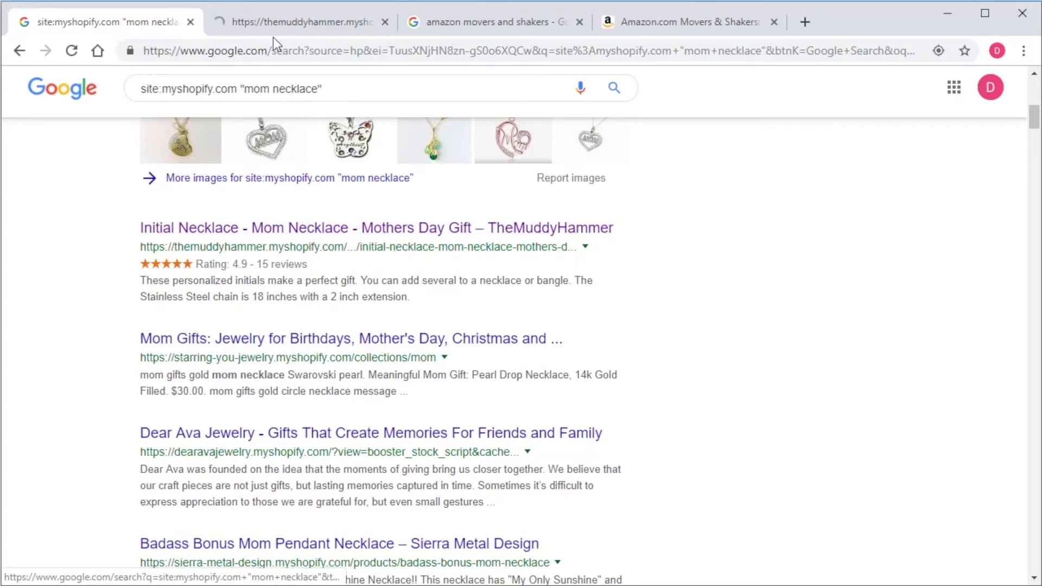
left_click(272, 22)
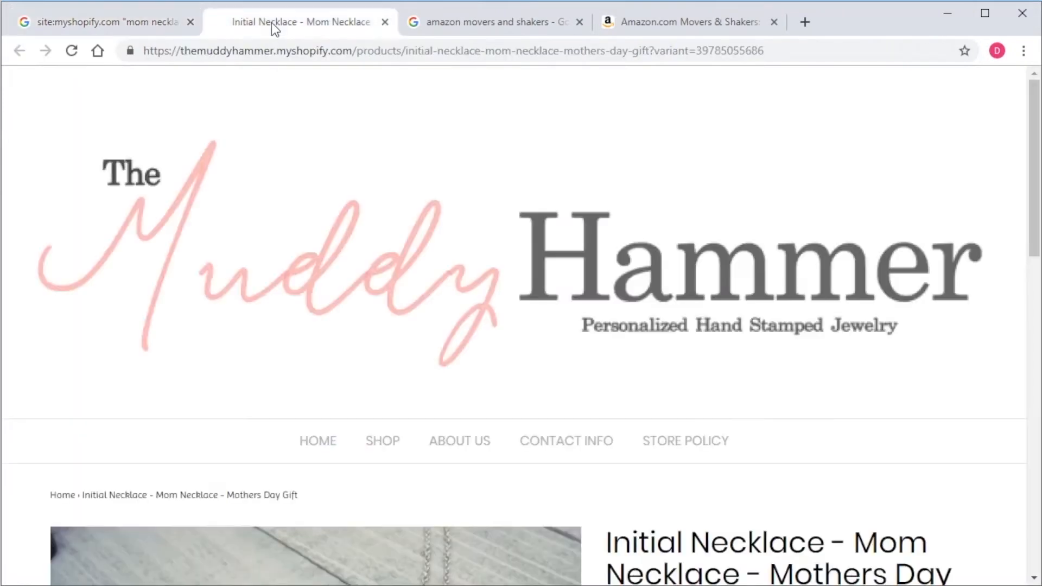
Step: Load the store's best sellers by replacing the address after themuddyhammer.myshopify.com with /collections/all?sort_by=best-selling
left_click(352, 52)
left_click(352, 55)
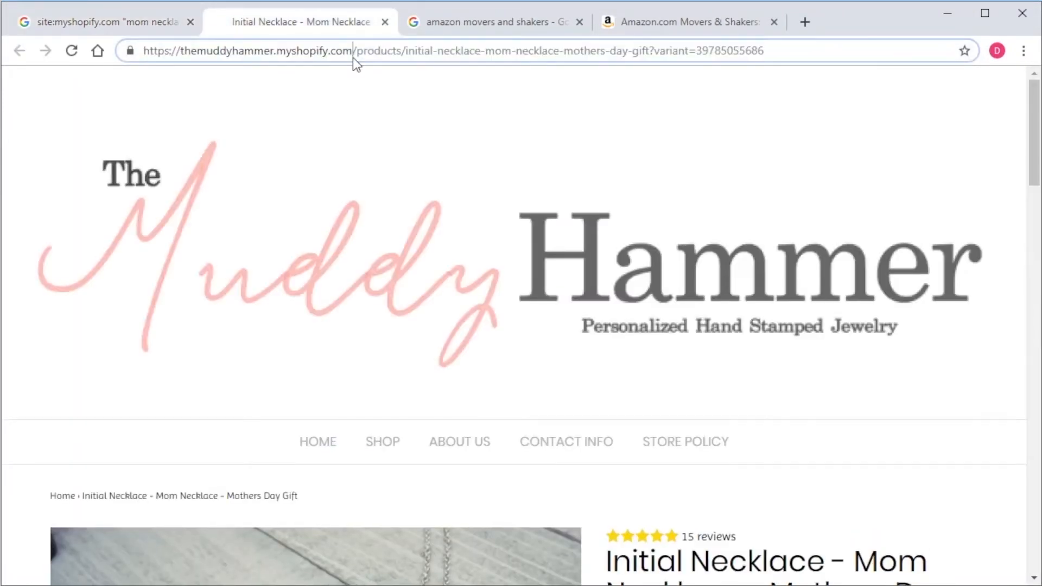
left_click(804, 50, "shift")
key("BackSpace")
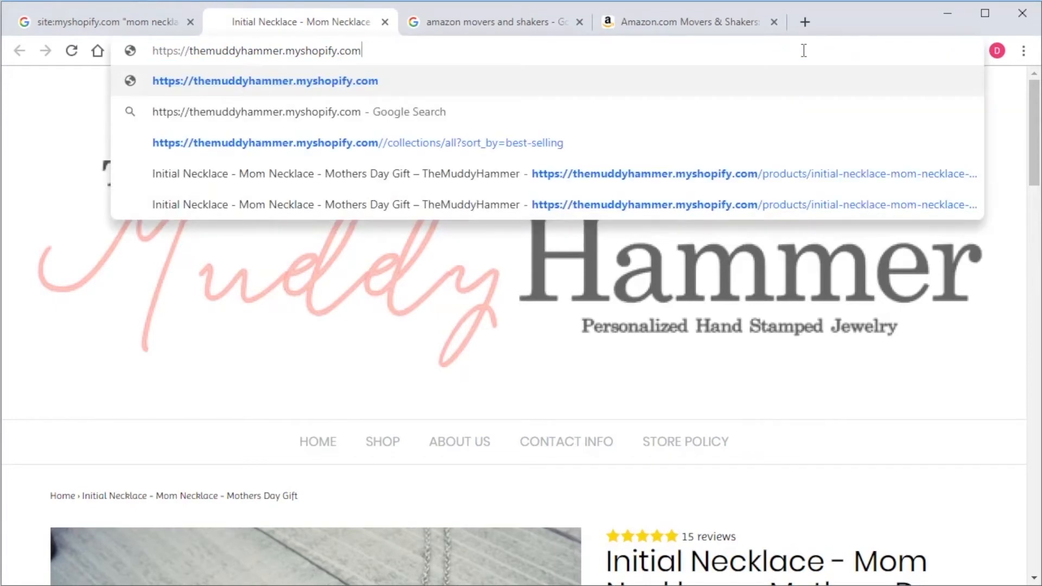
type("/collections/all?sort_by=best-selling")
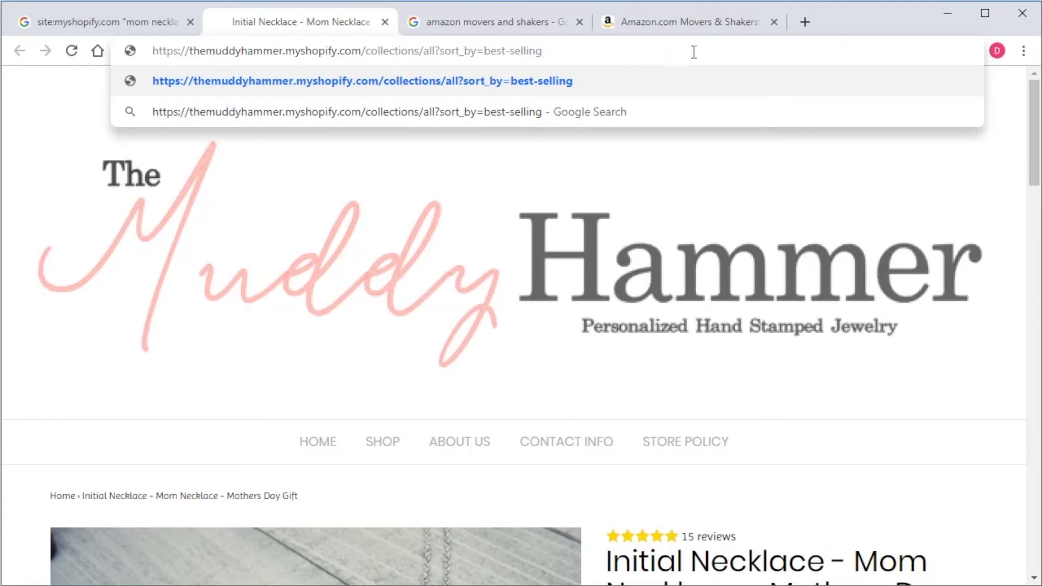
key("Return")
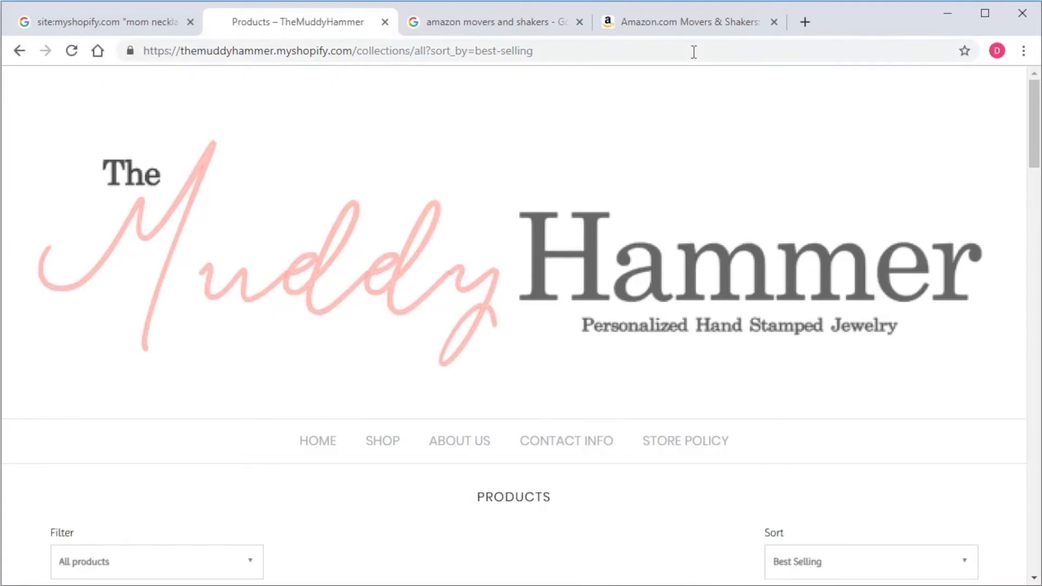
Step: Look through the store's product listing sorted by best selling
scroll(644, 325, "down", 9)
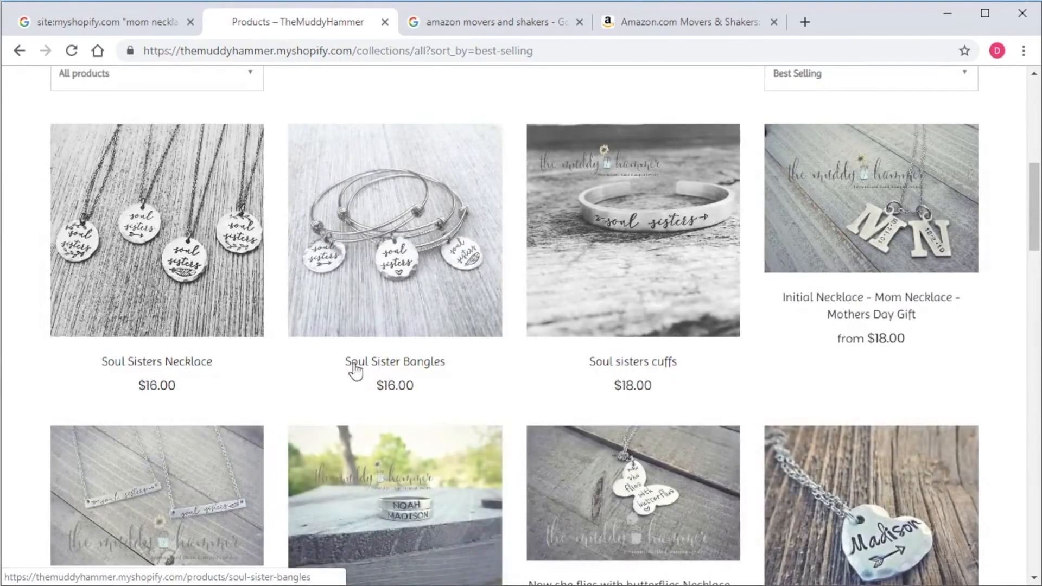
scroll(380, 407, "down", 9)
scroll(477, 465, "up", 7)
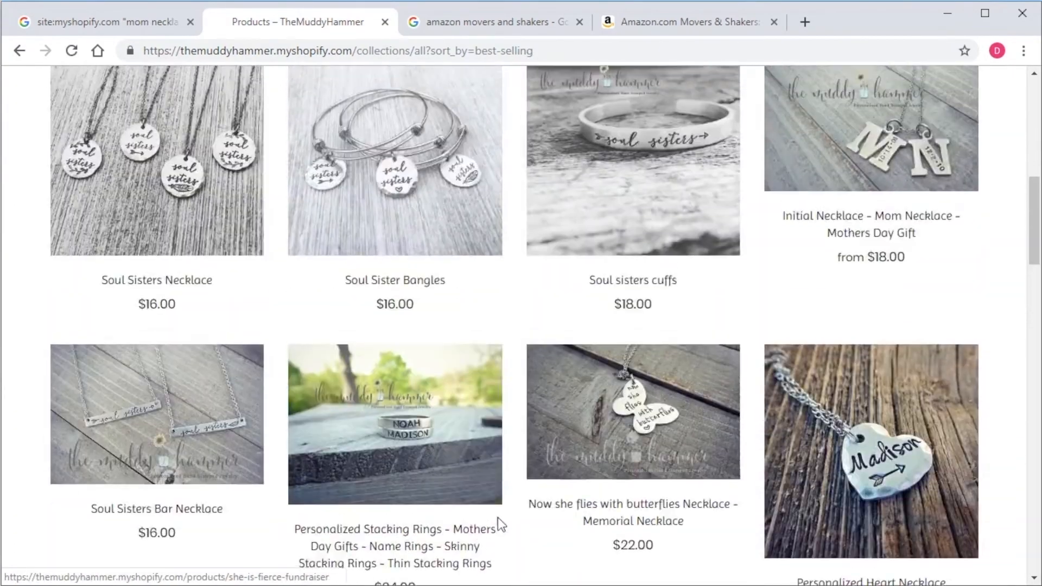
scroll(498, 510, "up", 6)
scroll(499, 502, "down", 8)
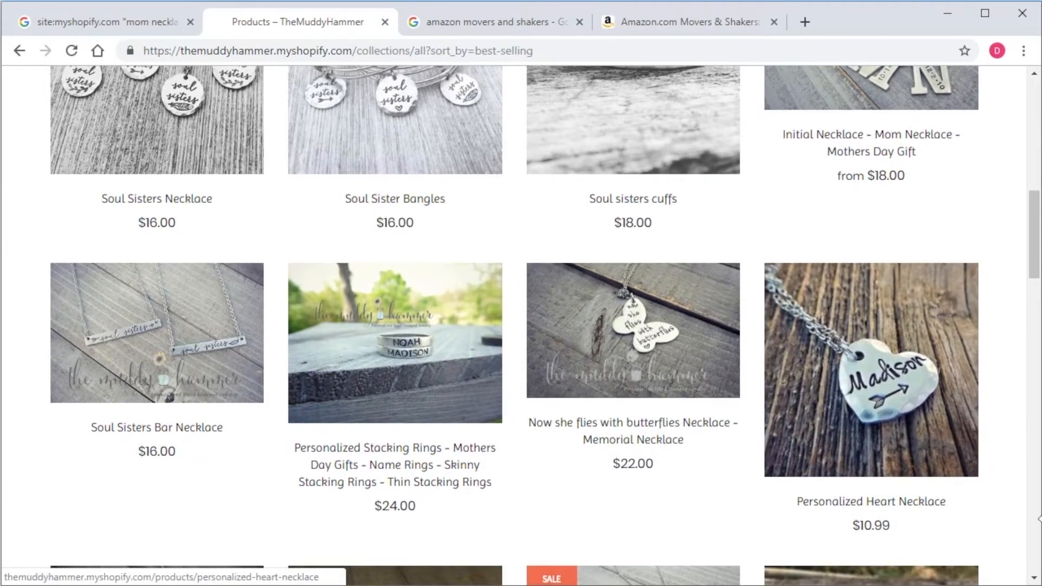
Step: Go past the amazon movers and shakers search results to Amazon's Movers & Shakers in Home & Kitchen and examine its departments and top products
key("ctrl+Tab")
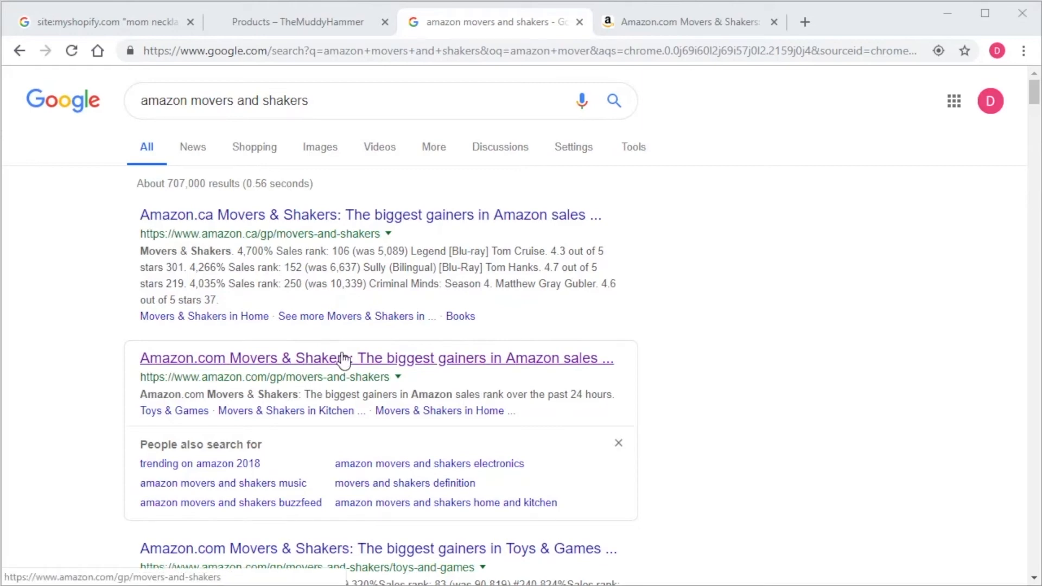
left_click(673, 20)
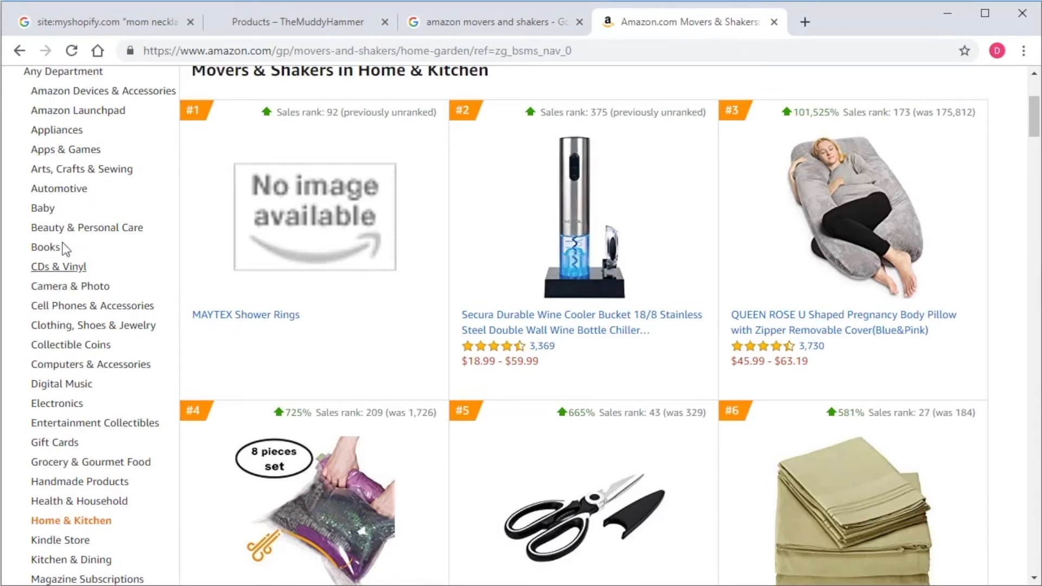
scroll(95, 440, "up", 1)
scroll(95, 435, "down", 1)
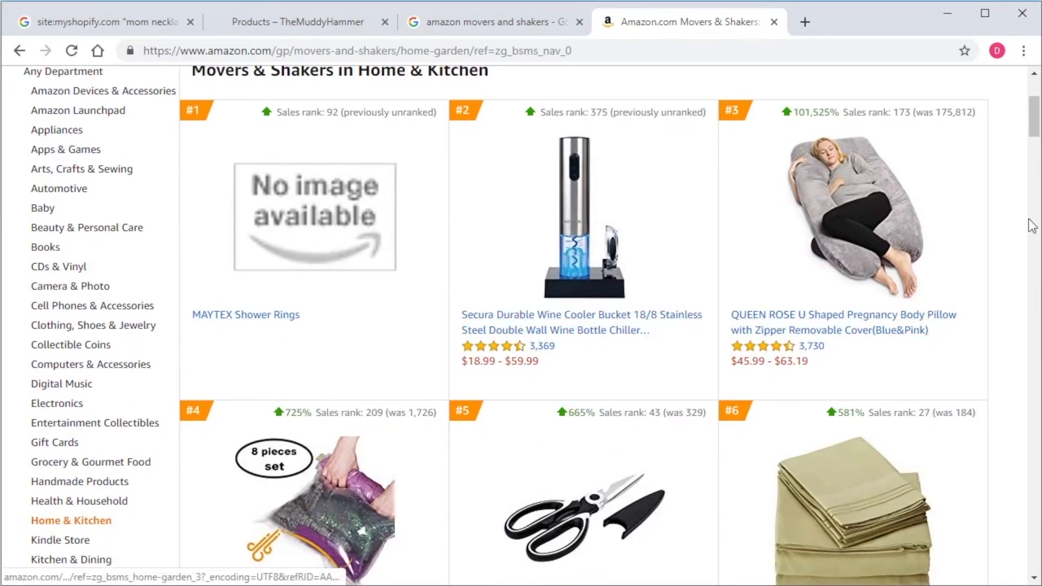
left_click_drag(1035, 130, 1035, 115)
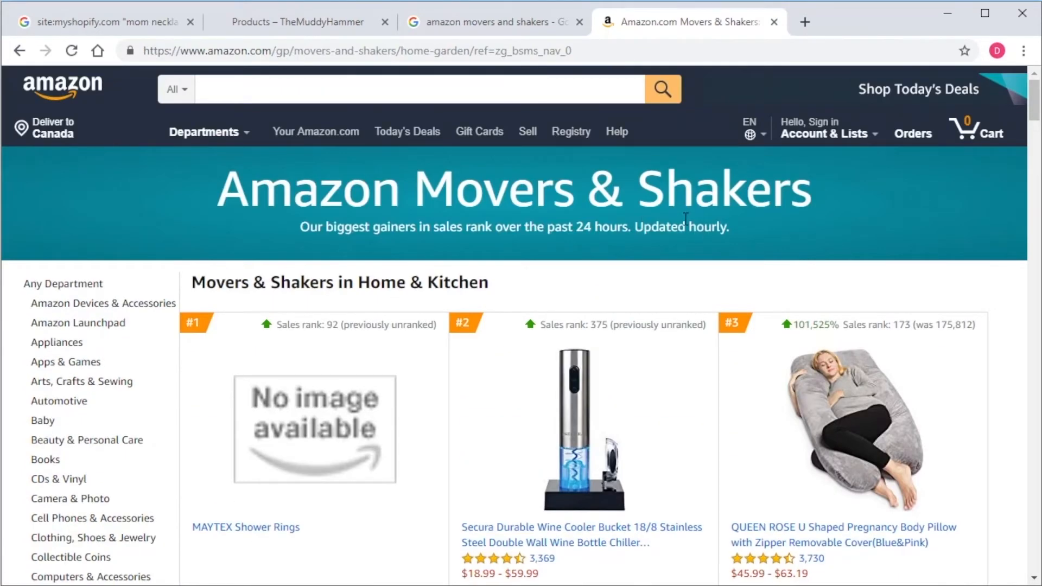
left_click_drag(1035, 108, 1036, 125)
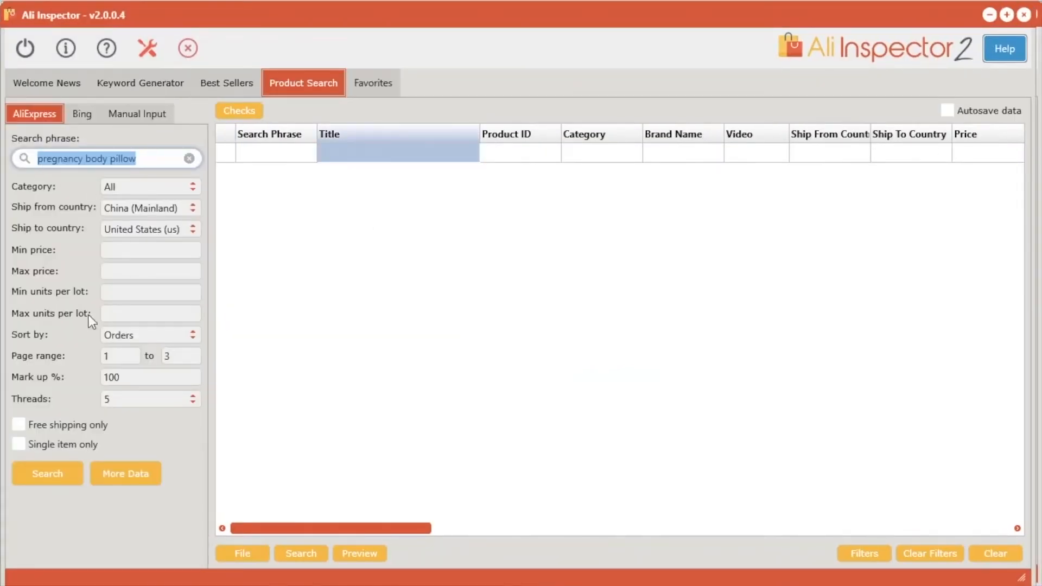
Step: In Ali Inspector's product search, run an AliExpress search for "pregnancy body pillow" sorted by orders over pages 1 to 3
left_click(48, 474)
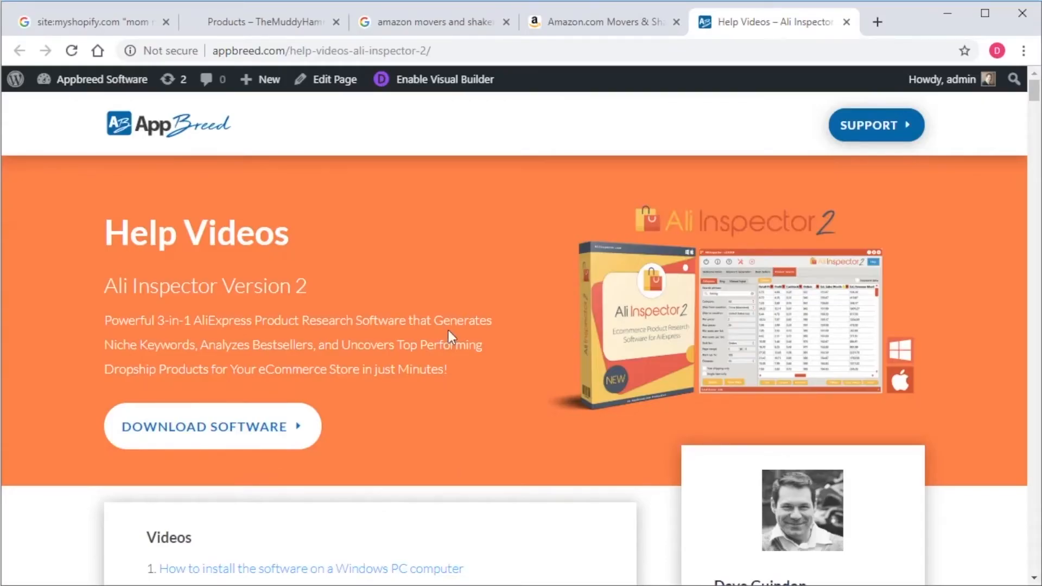
Step: On the Ali Inspector 2 help videos page in the browser, look through the list of tutorial videos
scroll(458, 321, "down", 6)
scroll(523, 346, "down", 9)
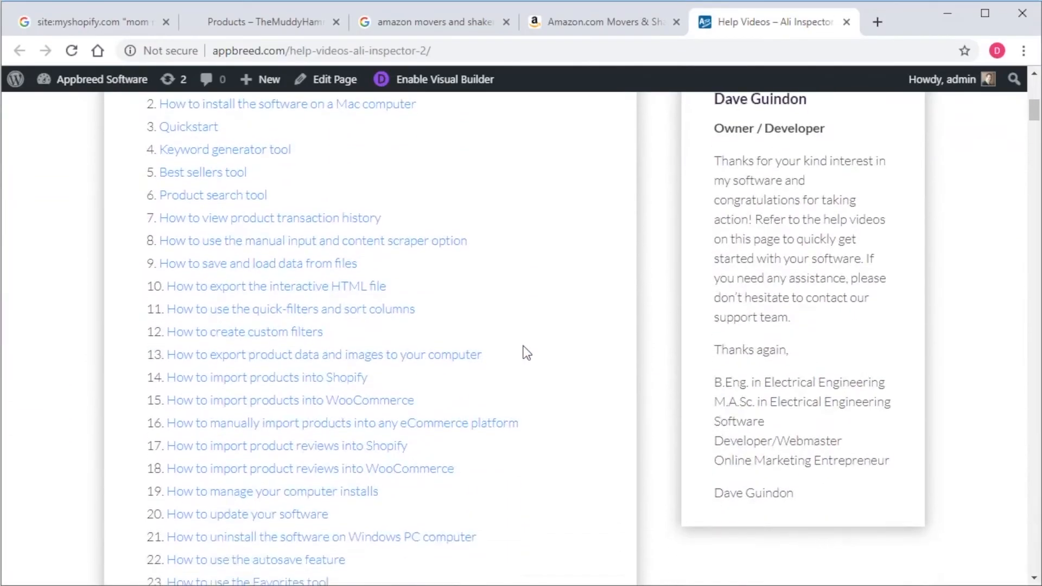
scroll(646, 425, "up", 15)
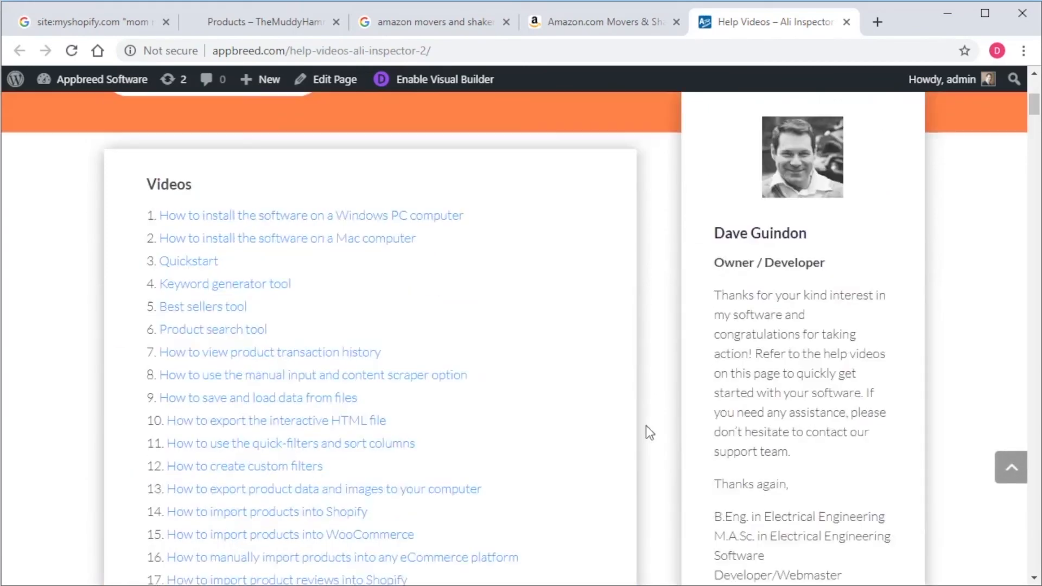